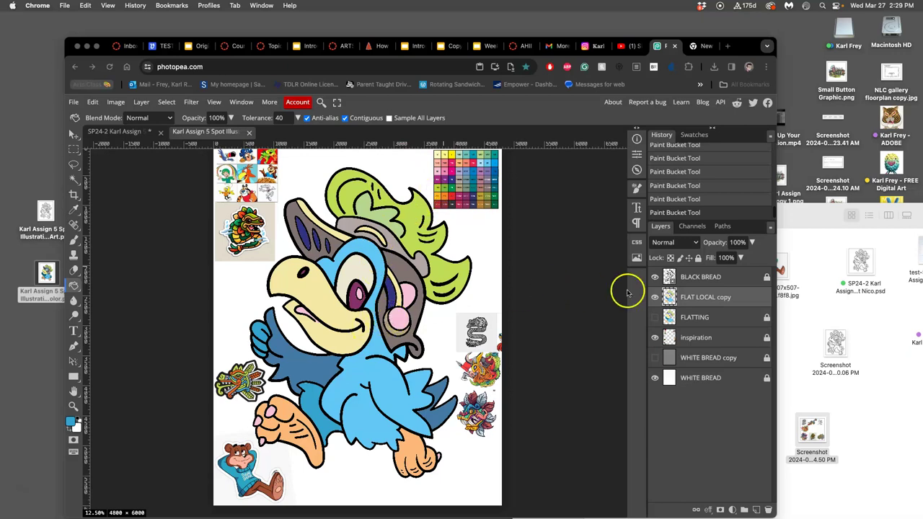
Step: Show the FLATTING layer and toggle the FLAT LOCAL copy layer to compare the two versions of the mascot's colors
click(653, 318)
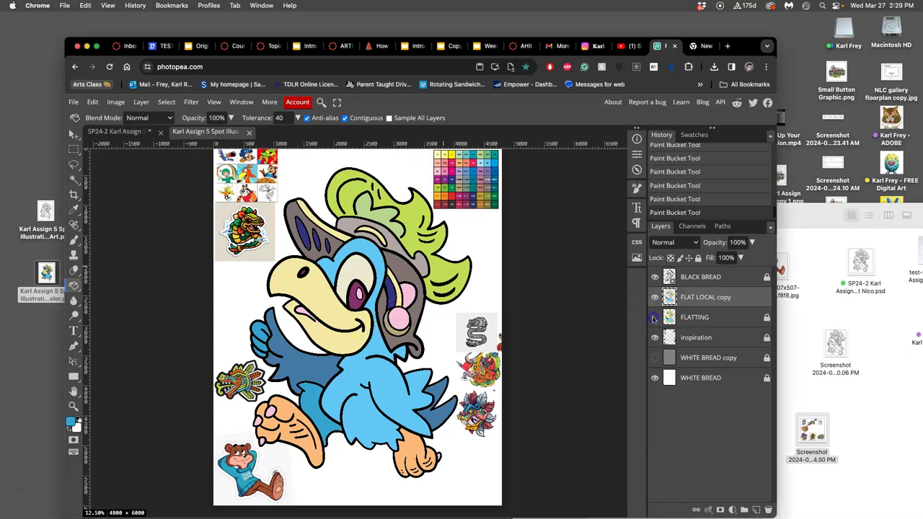
click(654, 298)
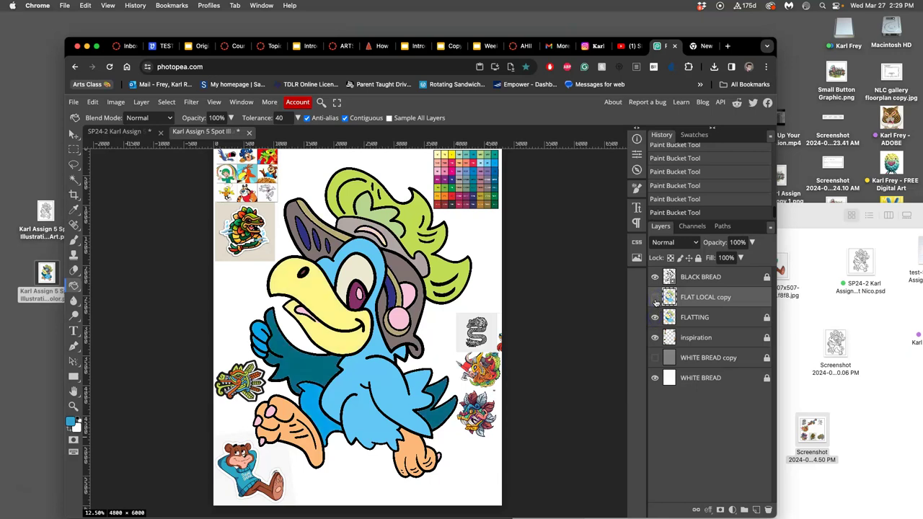
click(654, 298)
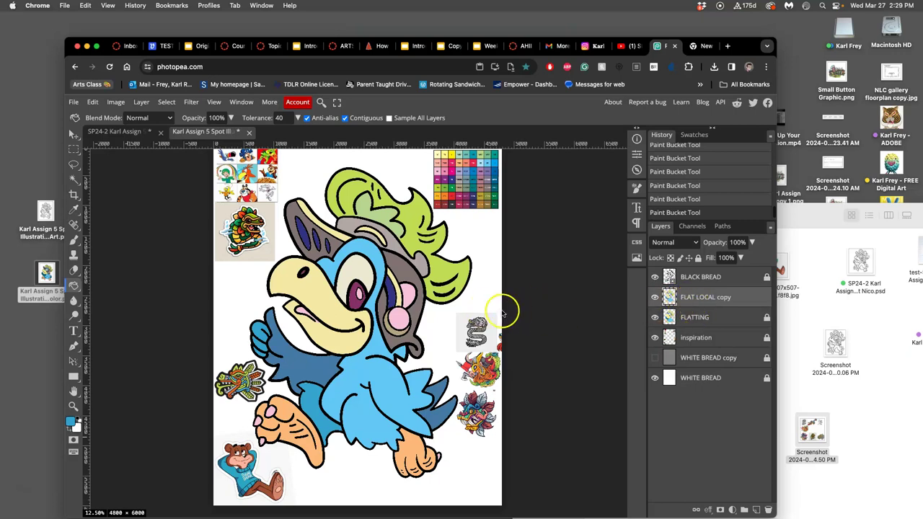
scroll(502, 310, up, 2)
scroll(498, 308, down, 1)
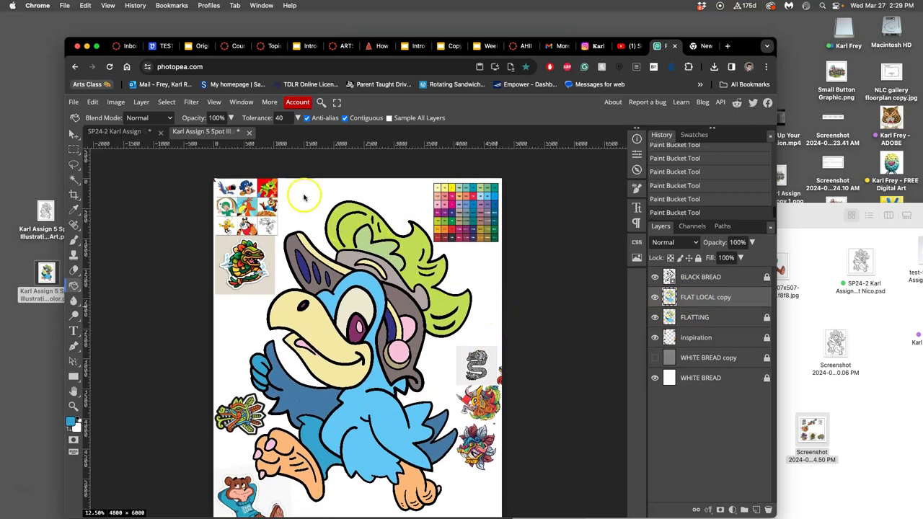
Step: Close the Breakfast Cereal Mascot document without saving its changes, and save the spot illustration document
click(160, 132)
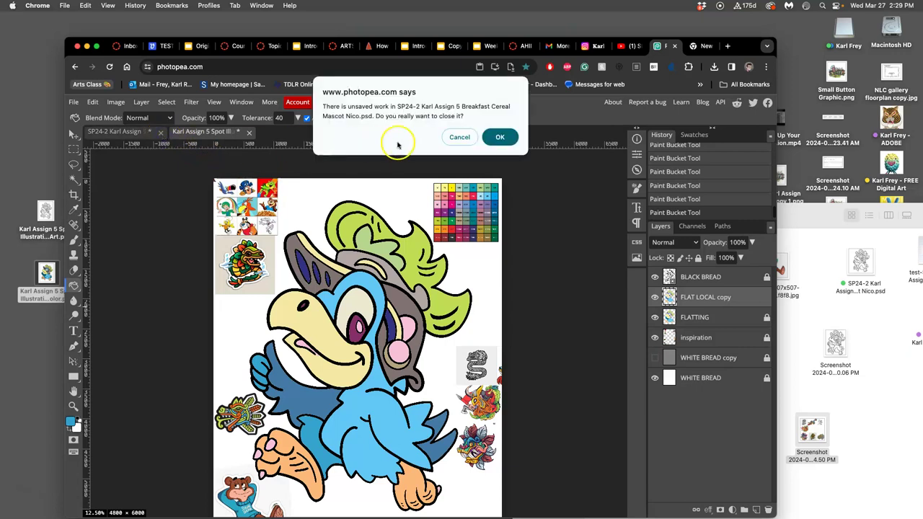
click(499, 138)
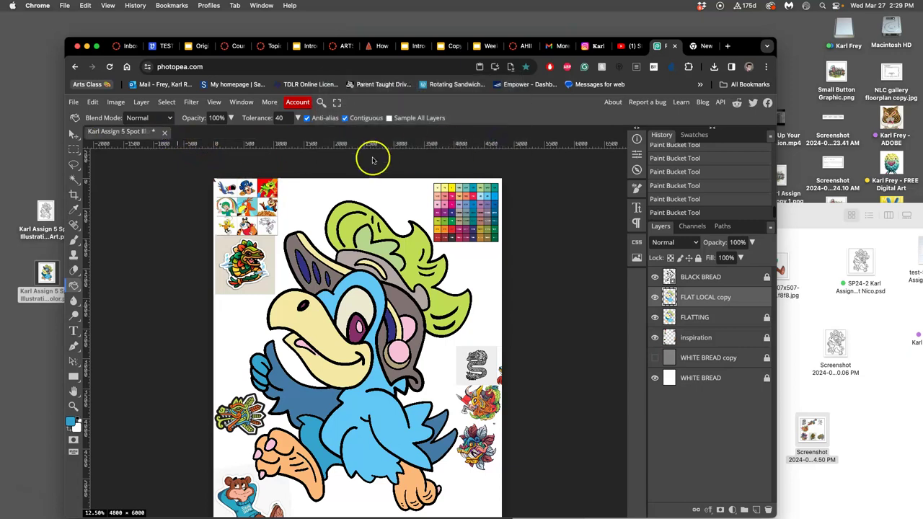
click(74, 103)
click(97, 202)
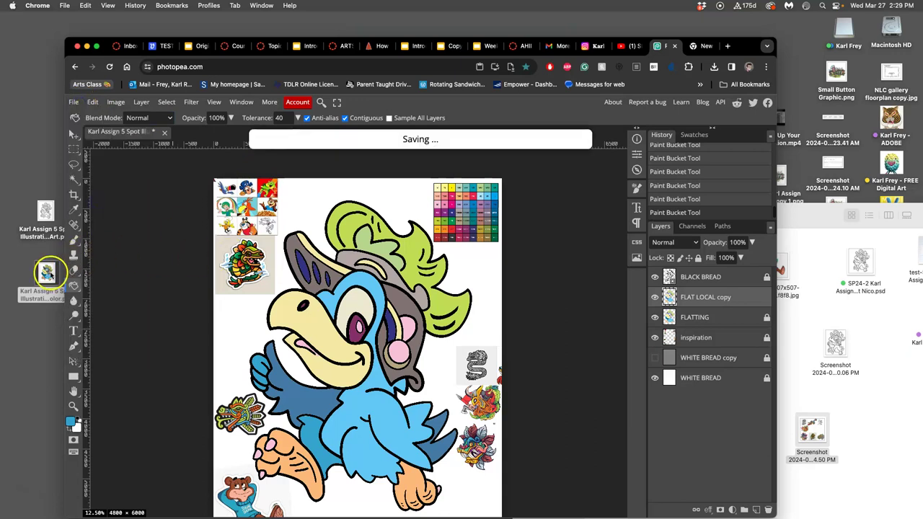
mouse_move(46, 273)
mouse_down()
mouse_move(37, 165)
mouse_move(35, 268)
mouse_up()
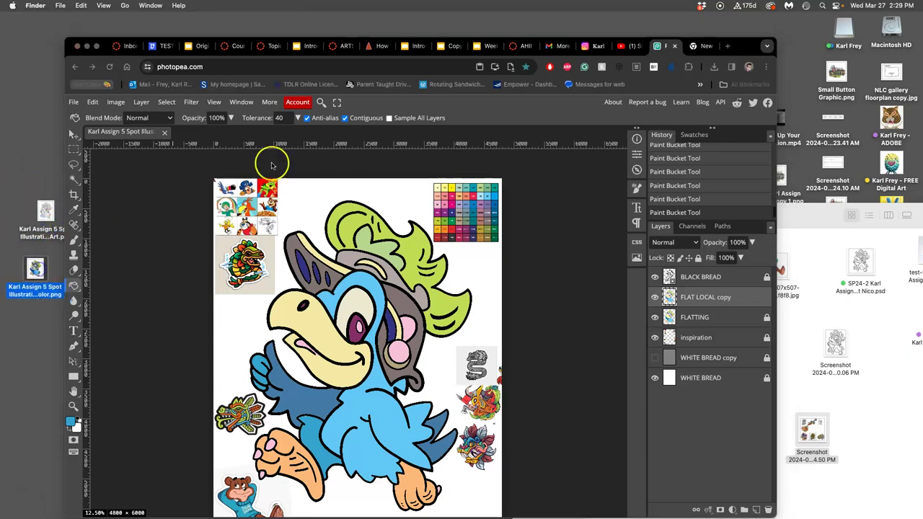
Step: Close the Photopea, new-tab and Instagram pages in the browser
click(674, 45)
click(674, 47)
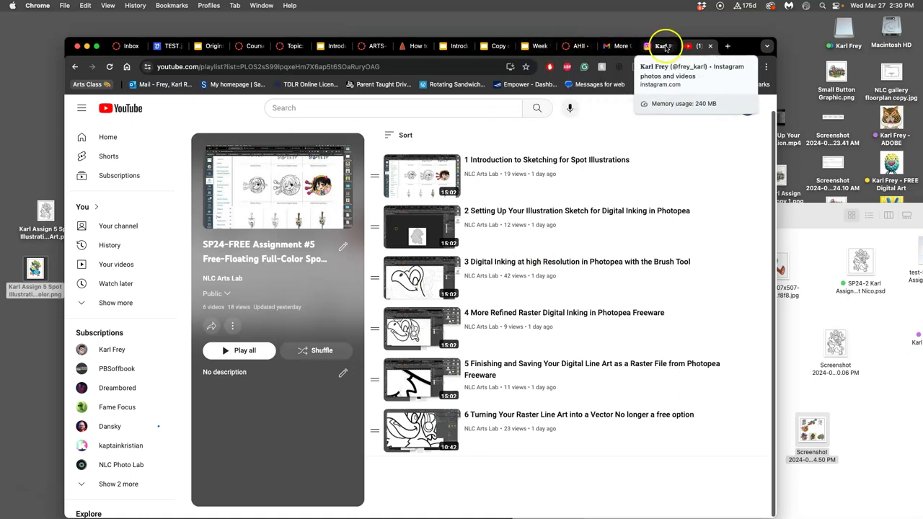
click(662, 47)
click(670, 46)
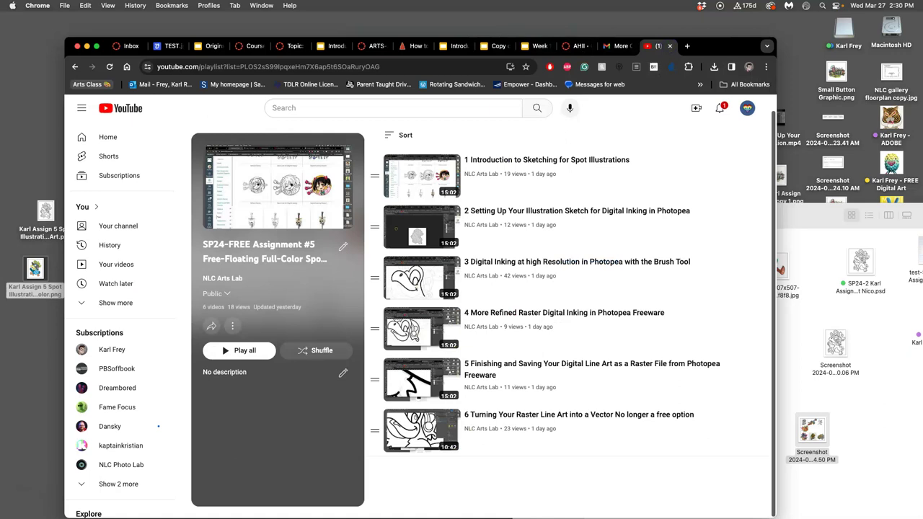
Step: Close the unneeded course pages in the browser: the extra introduction slides, the Origin slides, the Canvas course list and the TEST page
click(333, 46)
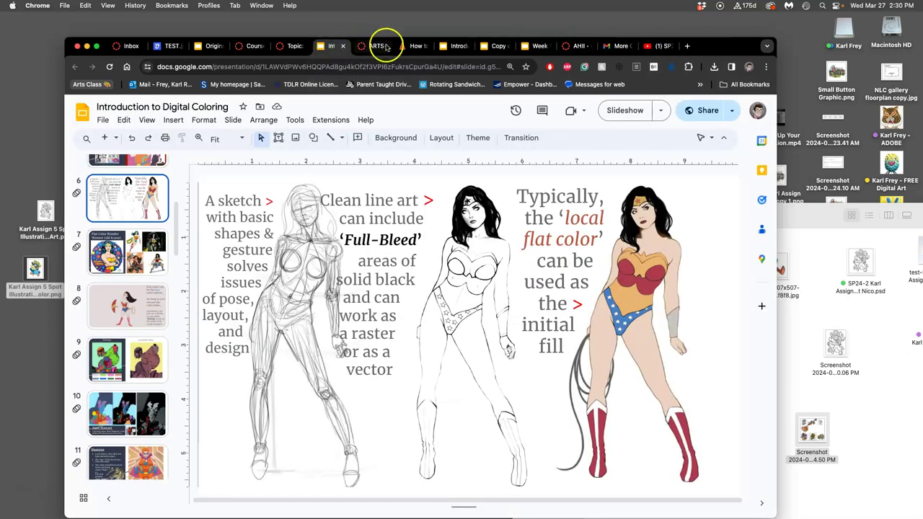
click(458, 47)
click(466, 46)
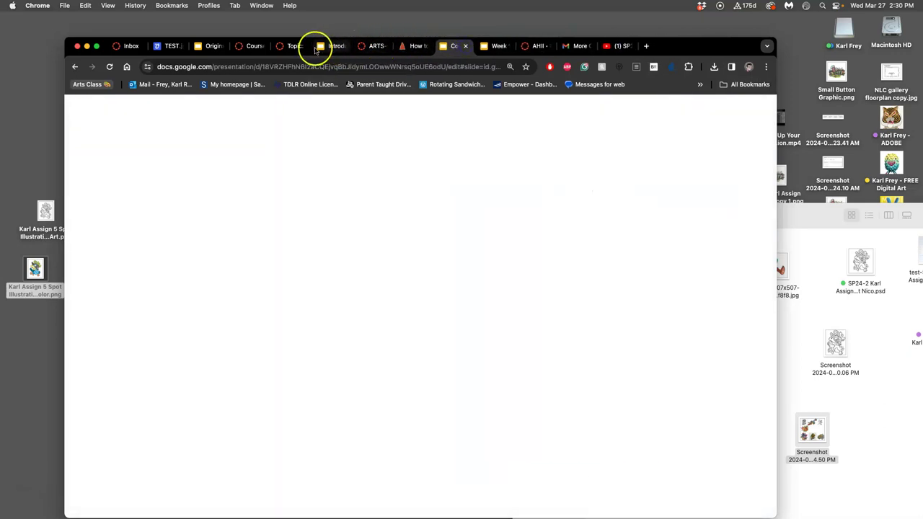
click(216, 46)
click(220, 46)
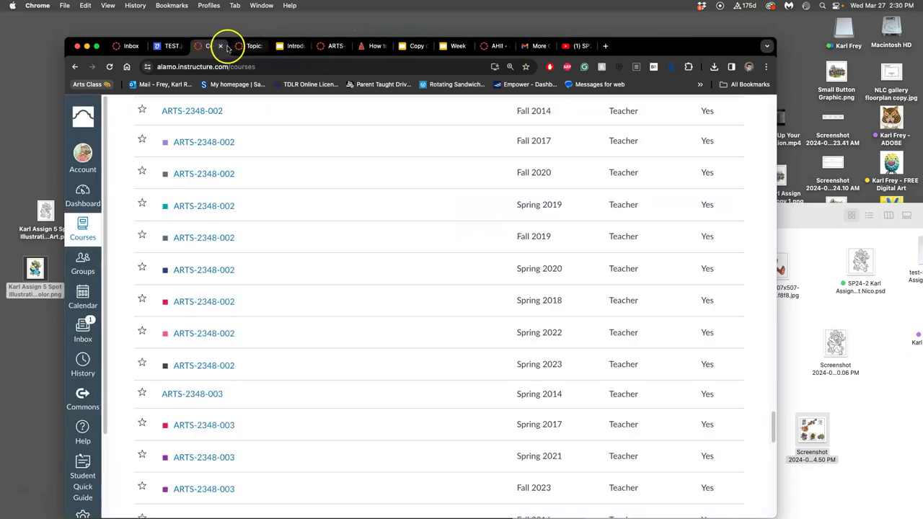
click(221, 46)
click(172, 46)
click(181, 46)
Step: Open photopea.com in a new browser tab
click(524, 46)
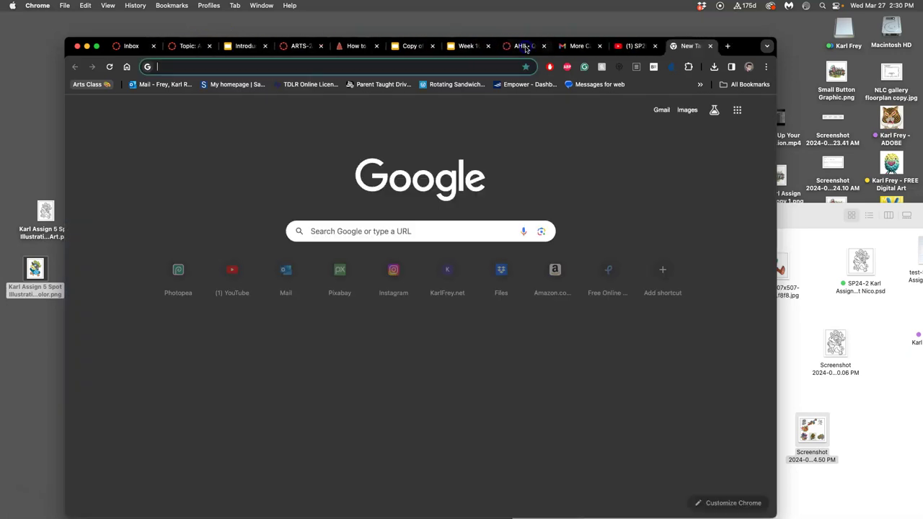
text(phot)
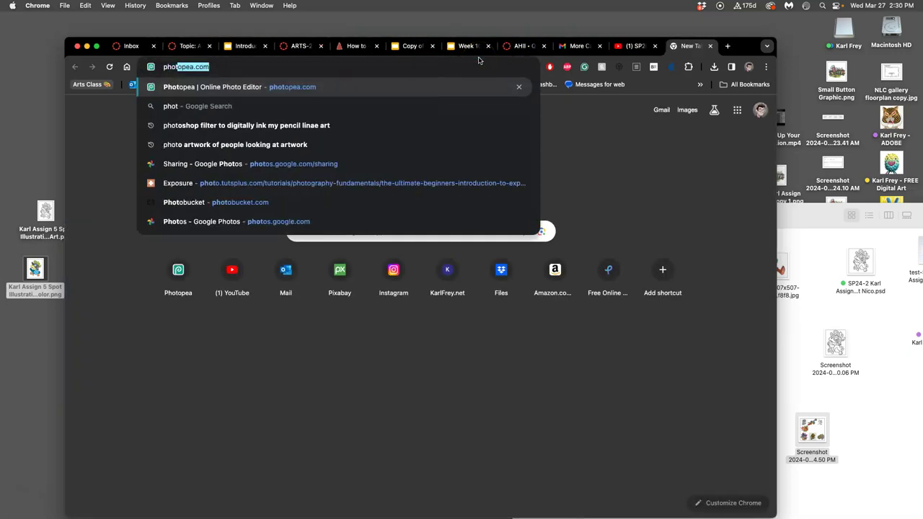
text(ope)
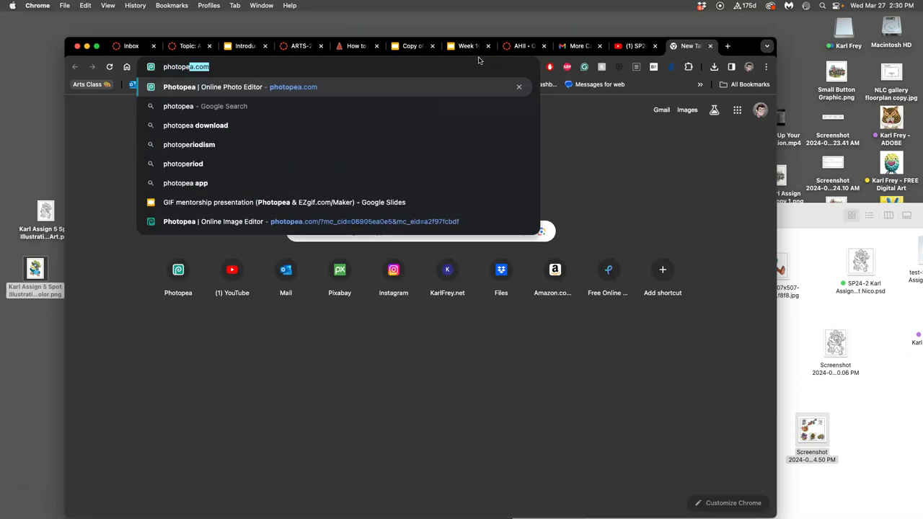
text(a.com)
key(Return)
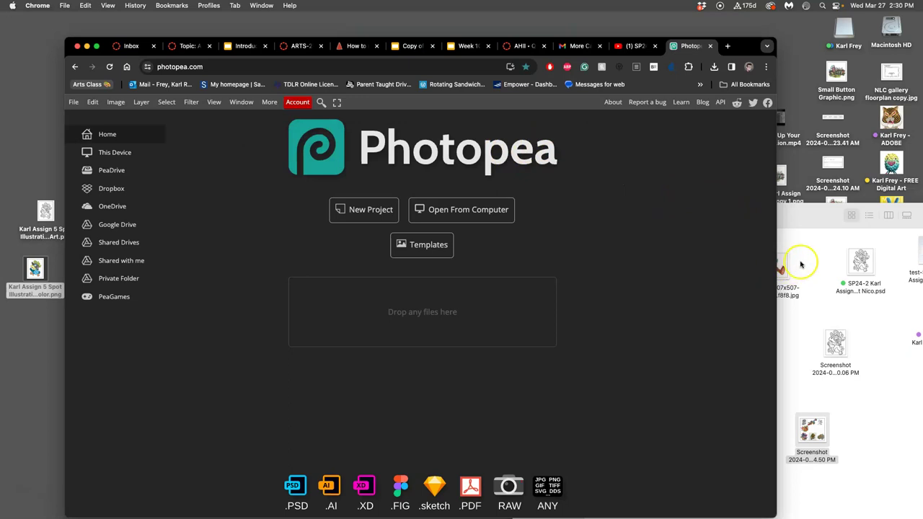
drag(25, 276, 386, 308)
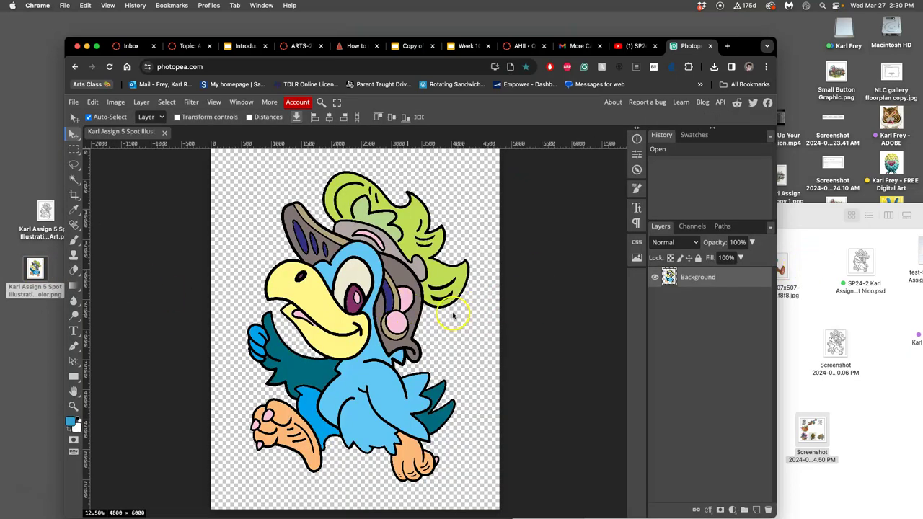
drag(736, 44, 631, 94)
click(61, 183)
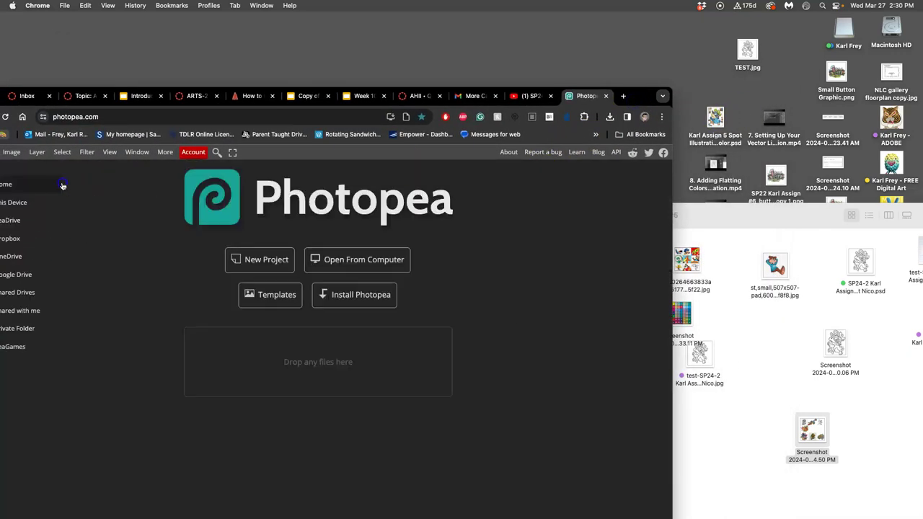
Step: Open the layered spot illustration PSD from the desktop in Photopea and reposition the browser window
drag(715, 119, 347, 341)
drag(628, 93, 734, 28)
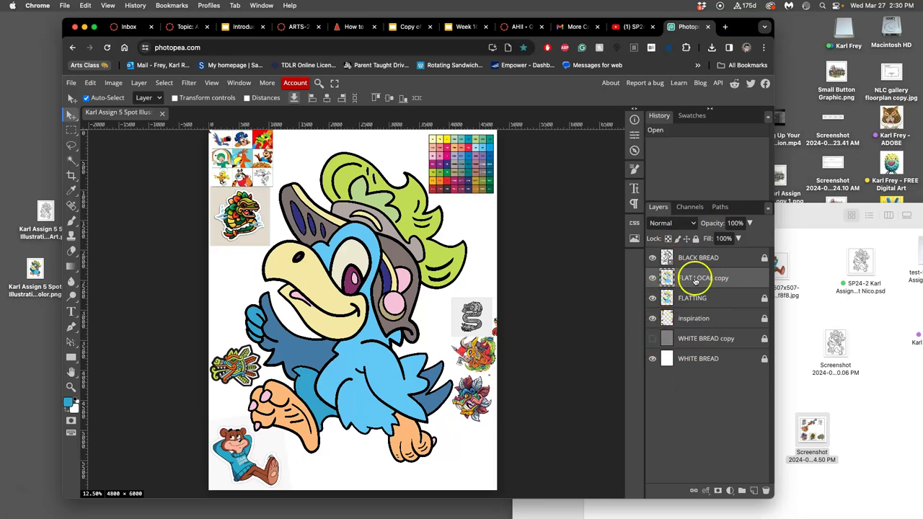
Step: Toggle the FLAT LOCAL copy layer's visibility repeatedly to compare its colors with the FLATTING layer
click(653, 279)
click(652, 279)
click(653, 279)
click(653, 279)
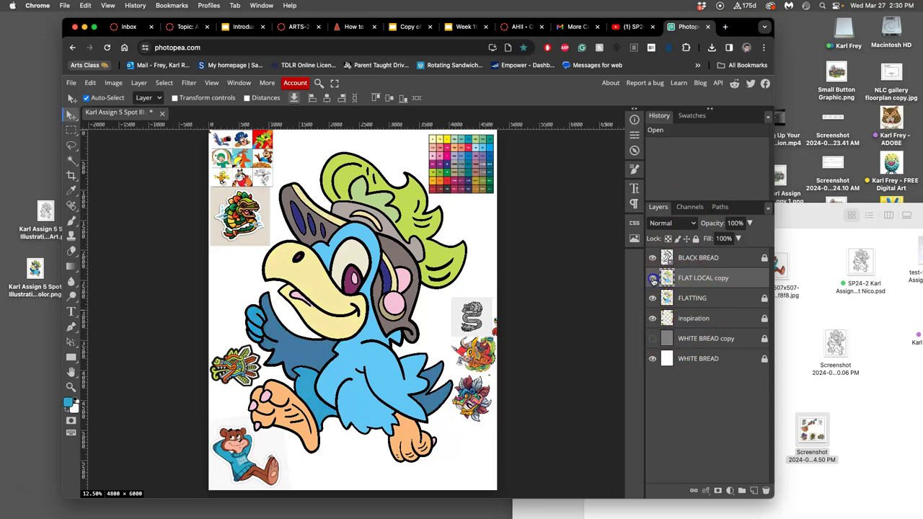
click(652, 279)
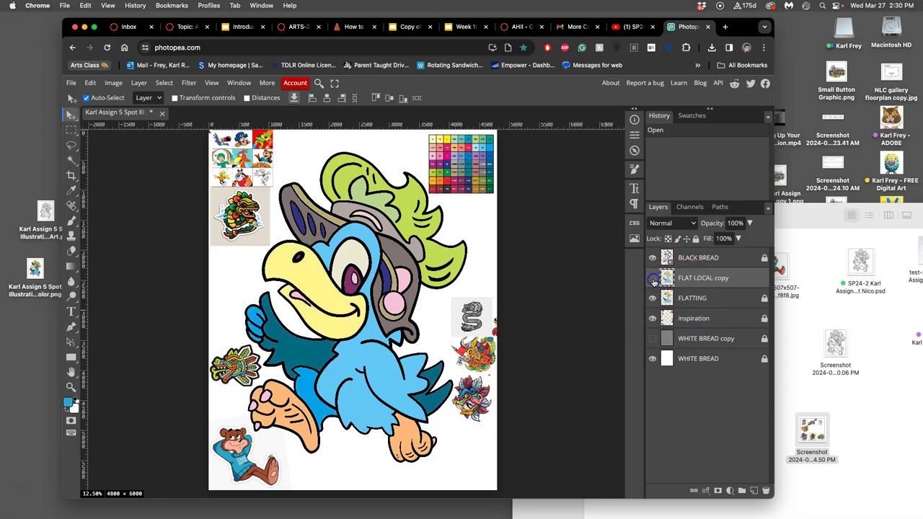
click(653, 279)
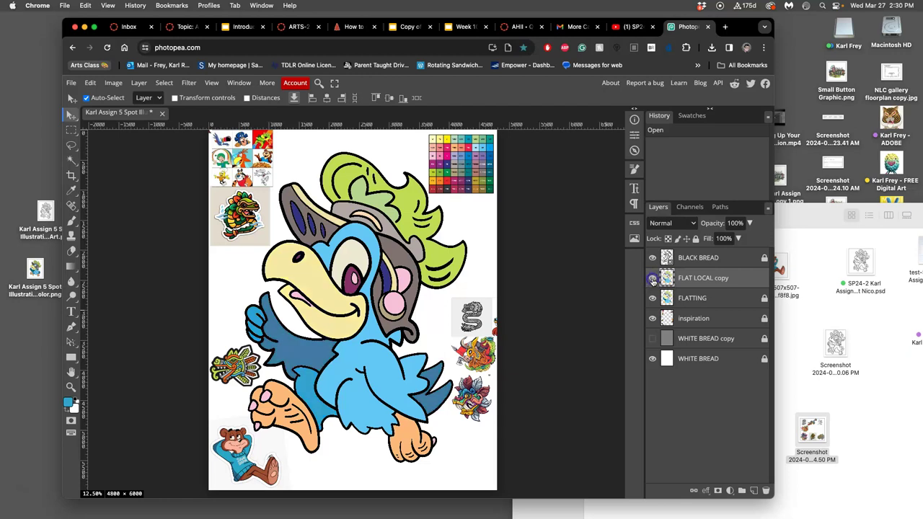
Step: Make FLAT LOCAL copy the active layer, activate the Paint Bucket tool and dismiss the ad-blocking notice
click(711, 297)
click(702, 283)
scroll(162, 216, up, 1)
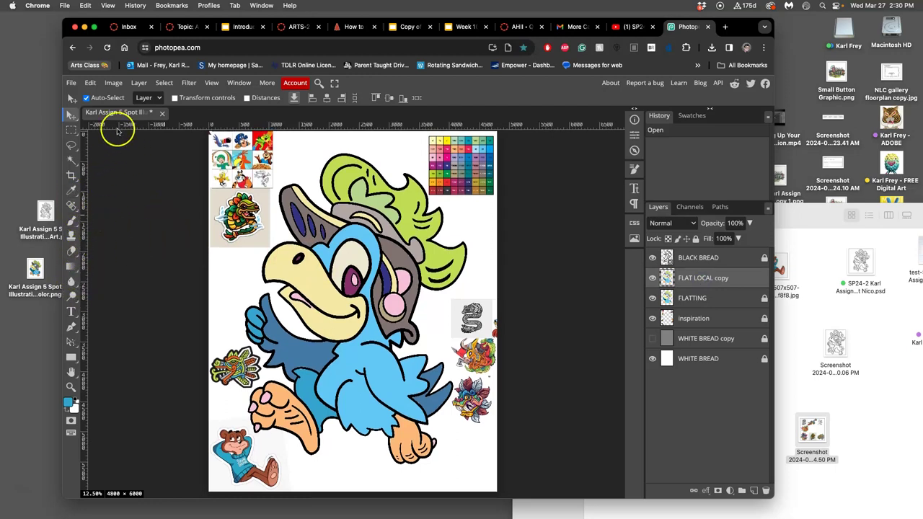
right_click(72, 269)
click(104, 283)
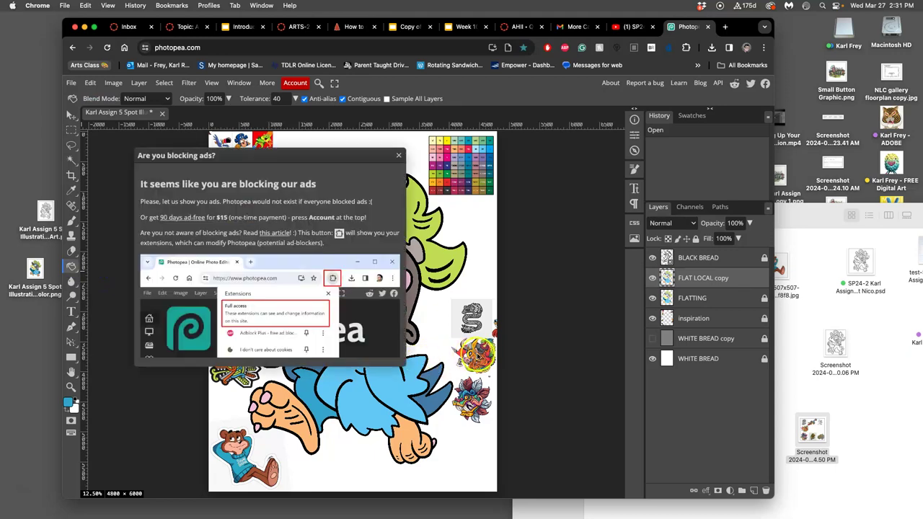
click(398, 155)
Step: Fill the mascot's large feather crest with a bright green on the FLAT LOCAL copy layer
scroll(404, 217, up, 1)
scroll(312, 273, up, 3)
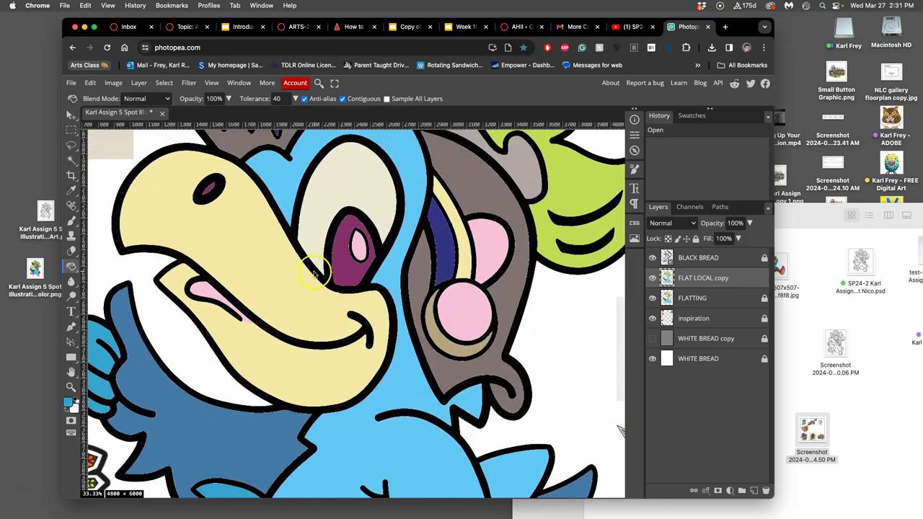
scroll(312, 273, left, 2)
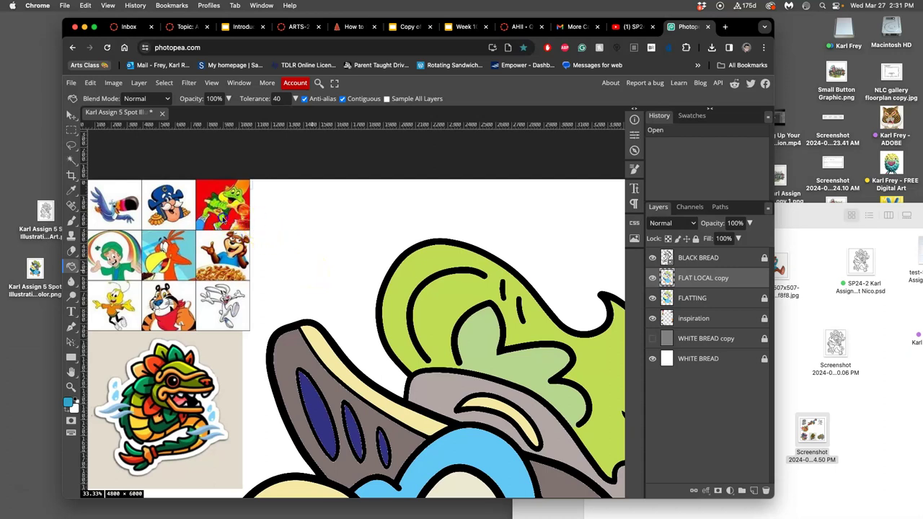
click(438, 297)
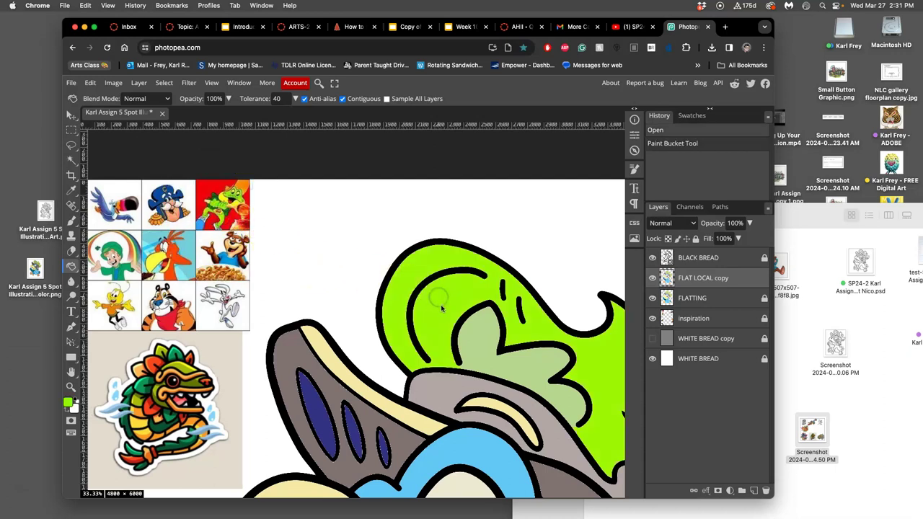
scroll(447, 324, right, 5)
key(super+minus)
key(super+minus)
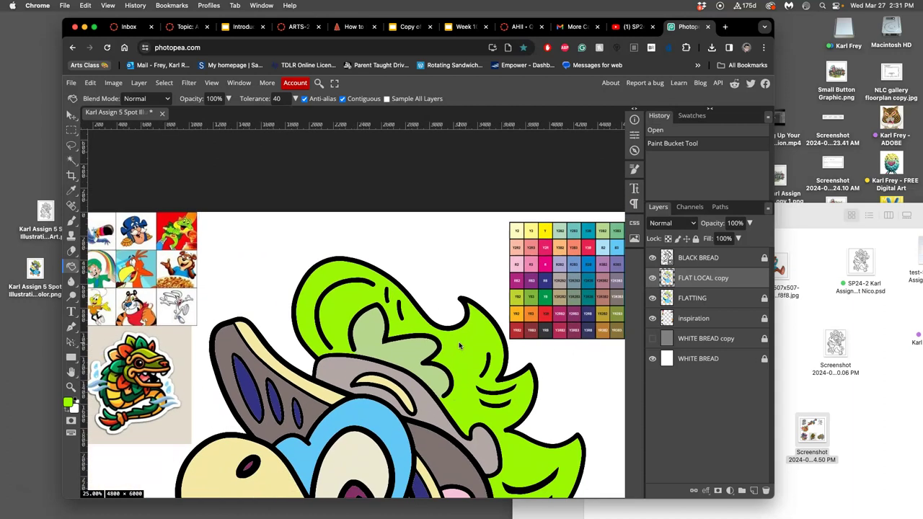
scroll(459, 346, down, 10)
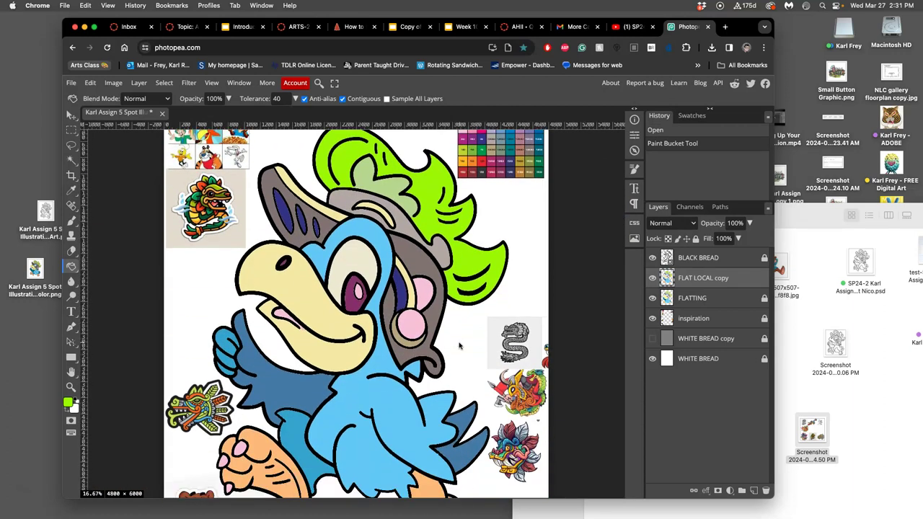
scroll(459, 346, right, 1)
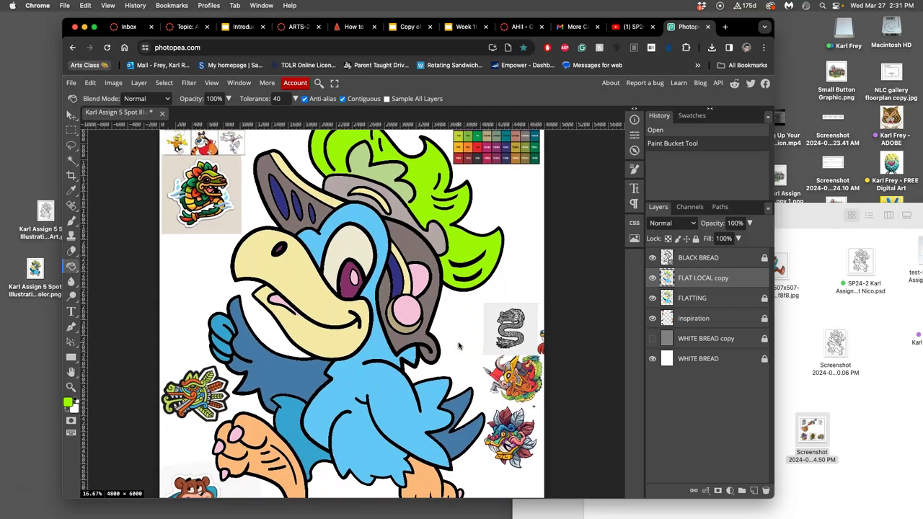
Step: Fill the mascot's feather crest with a softer yellow-green sampled from the serpent in the Viking reference image
scroll(459, 346, up, 5)
scroll(473, 346, right, 5)
scroll(472, 349, down, 5)
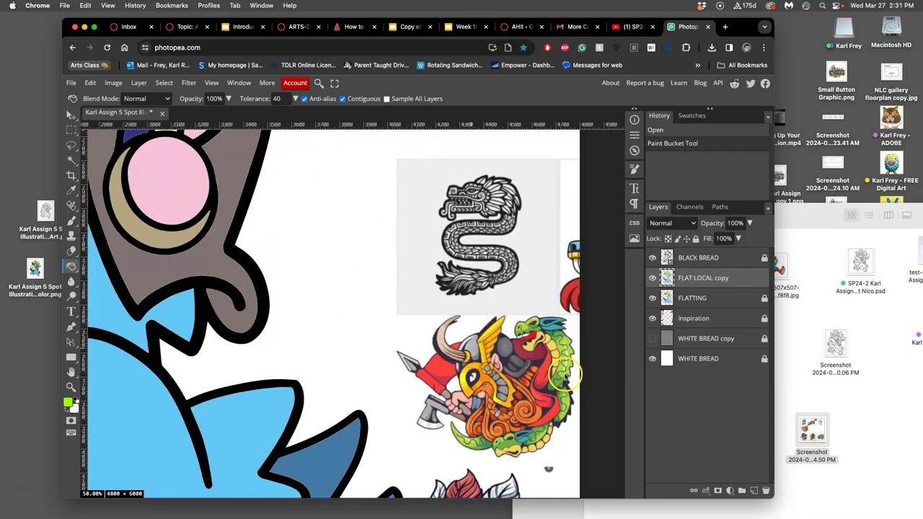
scroll(402, 339, up, 5)
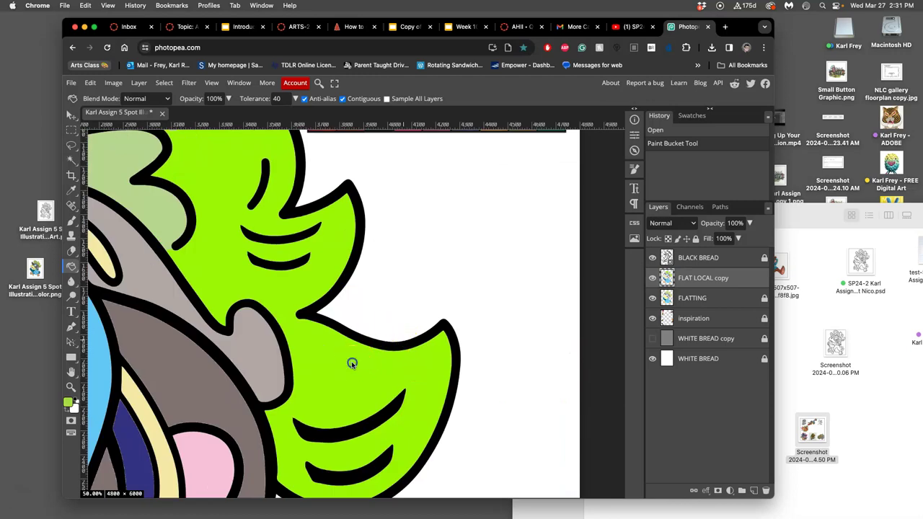
click(352, 364)
Step: Try filling the feather crest with a yellow and an olive green sampled from the feathered serpent sticker reference
scroll(332, 354, left, 5)
scroll(331, 354, up, 5)
scroll(322, 349, down, 5)
scroll(373, 349, down, 1)
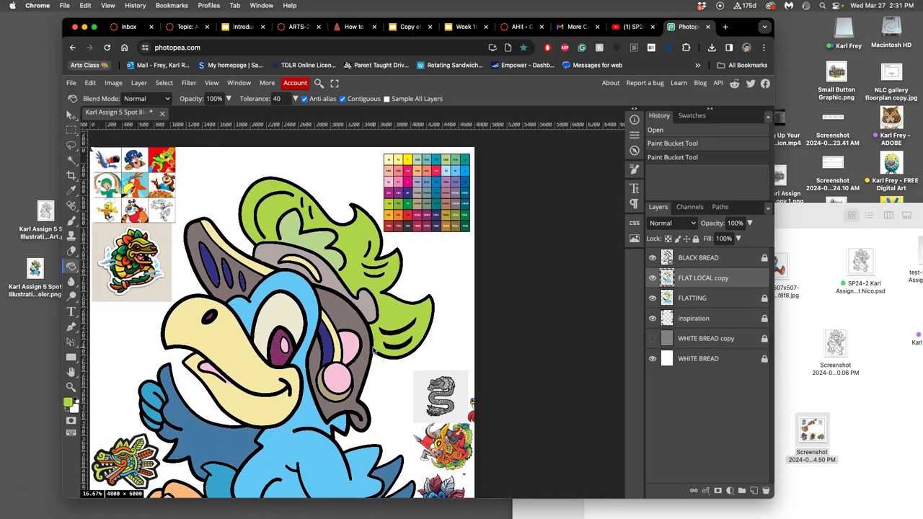
click(262, 325)
scroll(176, 288, up, 5)
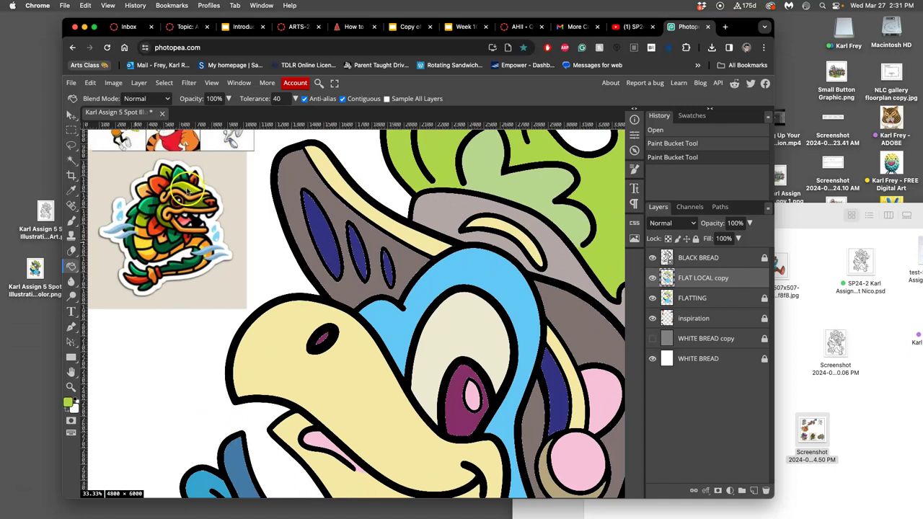
click(435, 159)
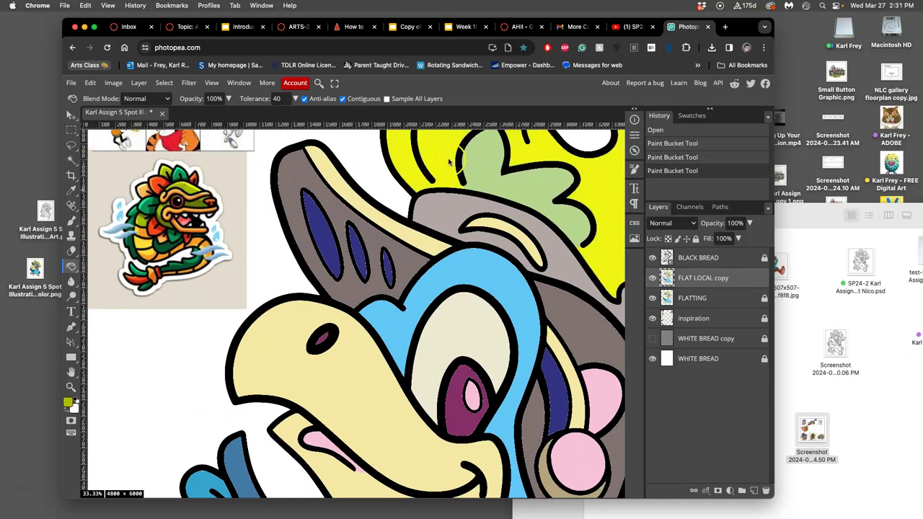
click(440, 160)
Step: Sample the bright green from the frog in the cereal mascot reference grid and fill the feather crest with it
scroll(435, 167, up, 10)
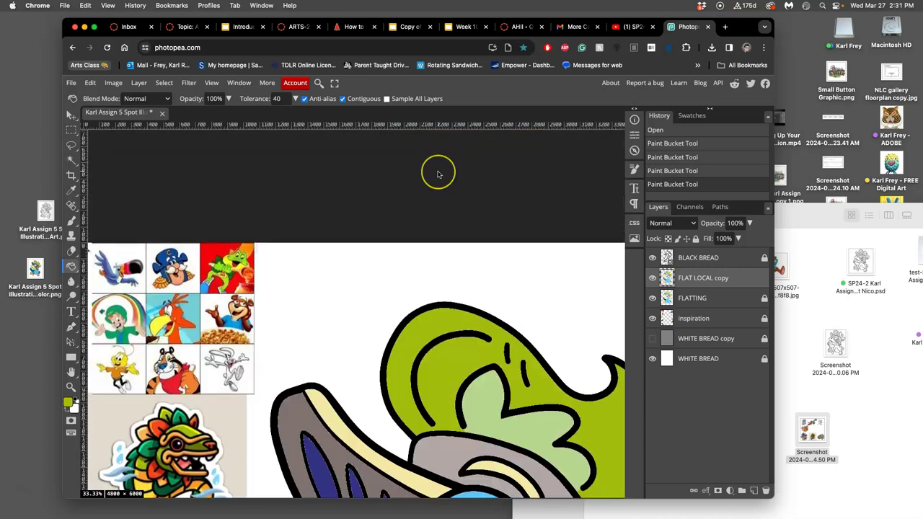
alt+click(226, 205)
click(445, 296)
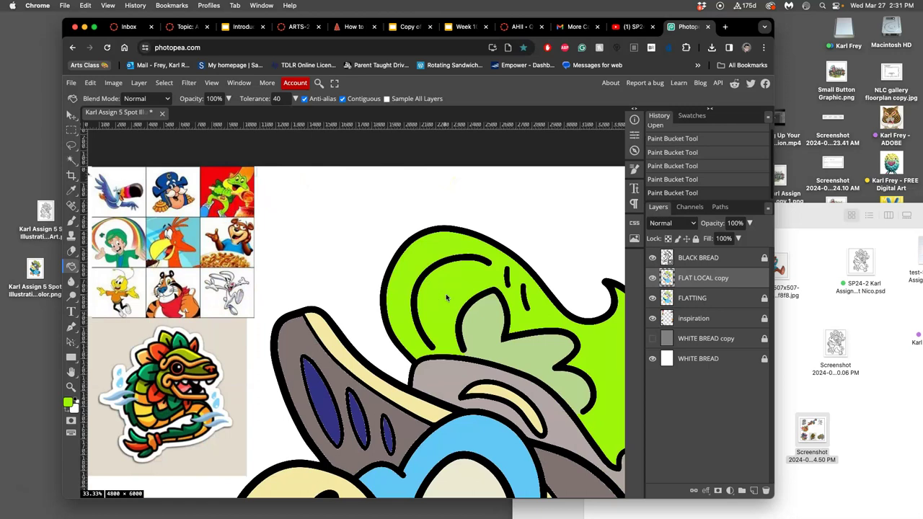
Step: Choose a slightly softer bright green in the color picker and refill the feather crest with it
scroll(446, 296, down, 5)
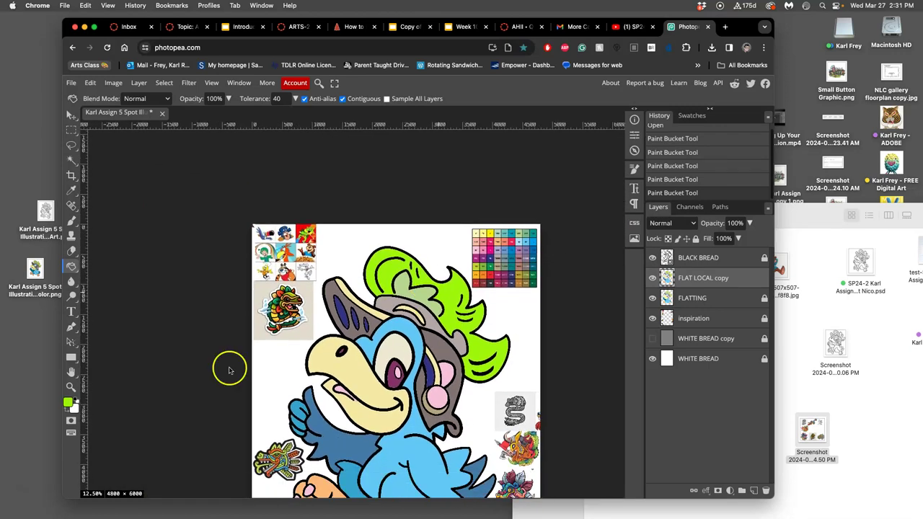
click(67, 402)
drag(240, 180, 240, 178)
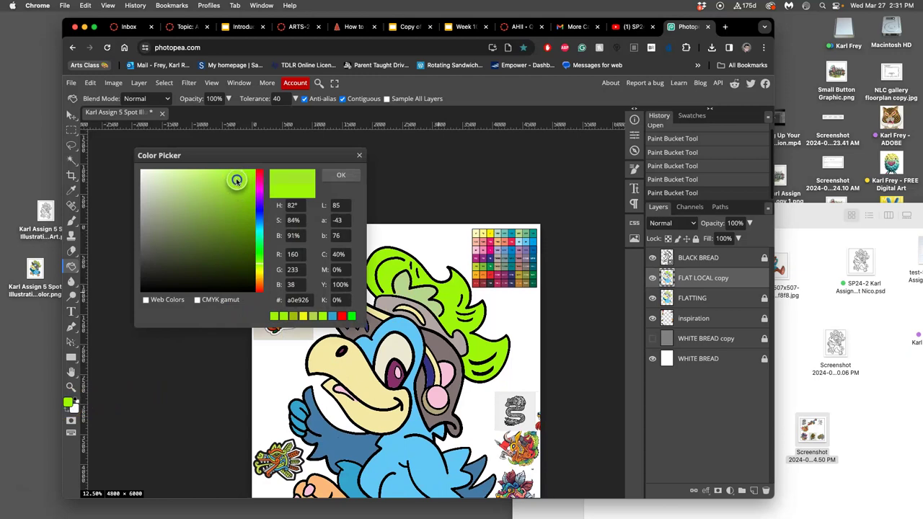
click(338, 176)
click(386, 274)
scroll(430, 271, down, 2)
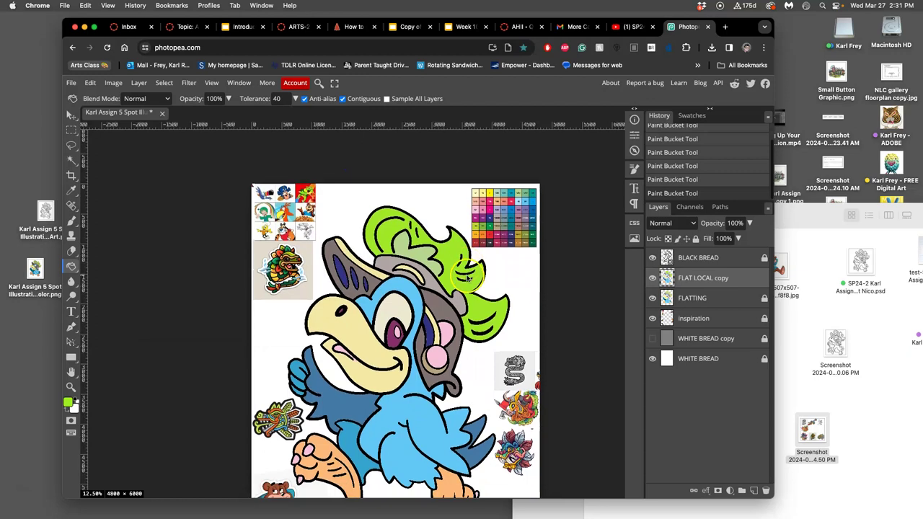
Step: Set the foreground color to a slightly lighter, less saturated green for the feather crest
click(70, 402)
click(234, 181)
click(231, 175)
click(229, 178)
click(341, 175)
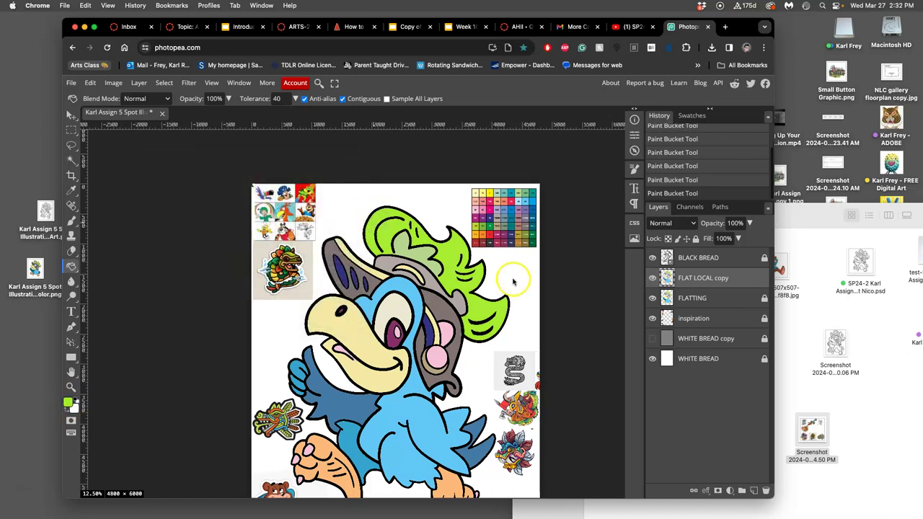
Step: Fill both of the mascot's feet with the pale yellow sampled from its beak
scroll(516, 283, down, 3)
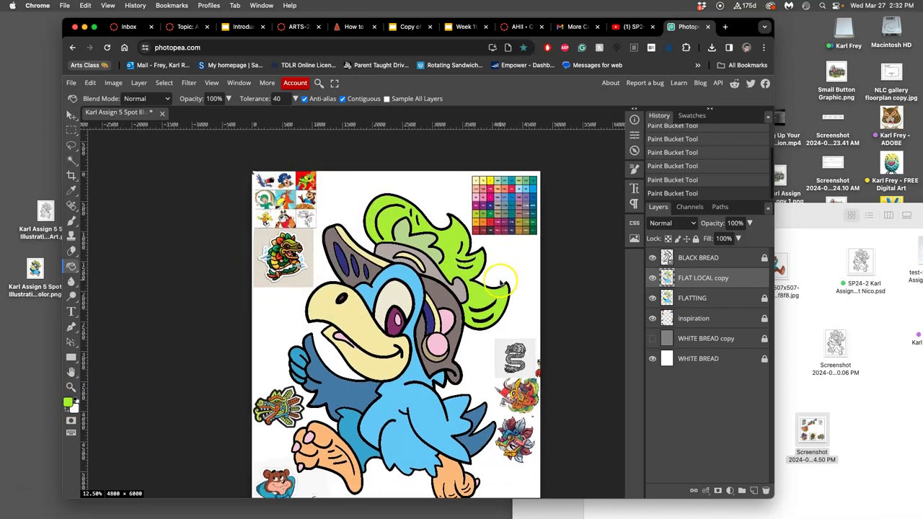
scroll(367, 328, up, 2)
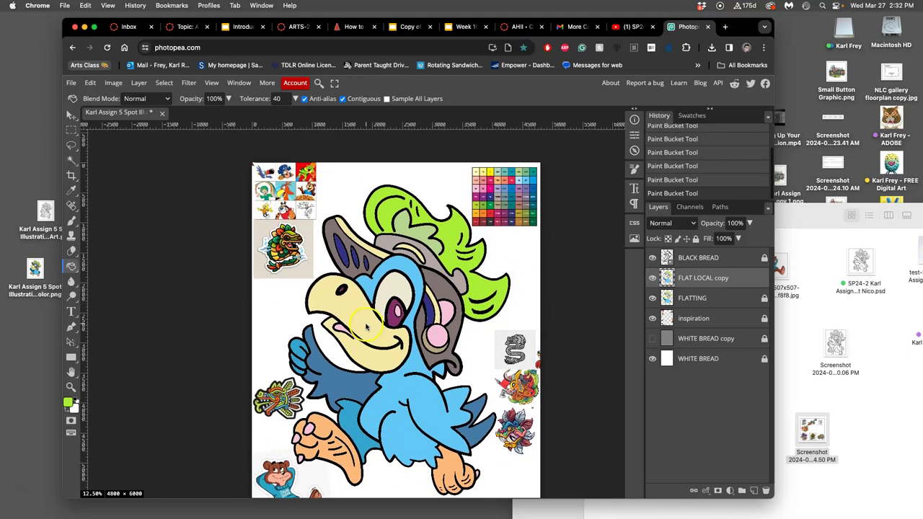
scroll(445, 335, right, 1)
scroll(445, 334, up, 5)
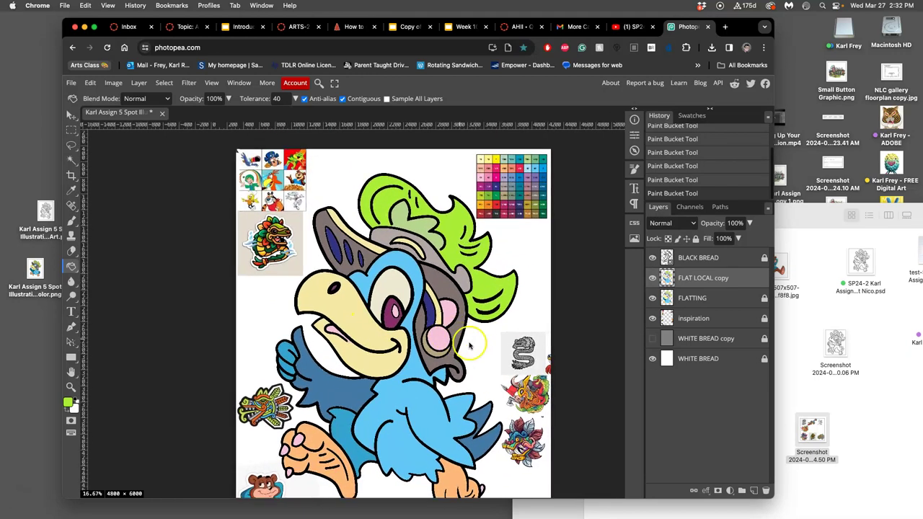
scroll(546, 381, down, 1)
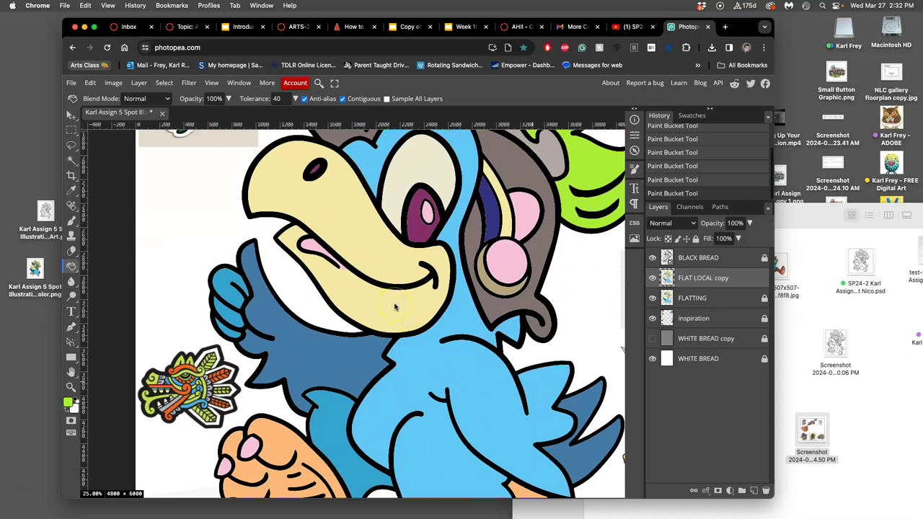
scroll(333, 364, down, 5)
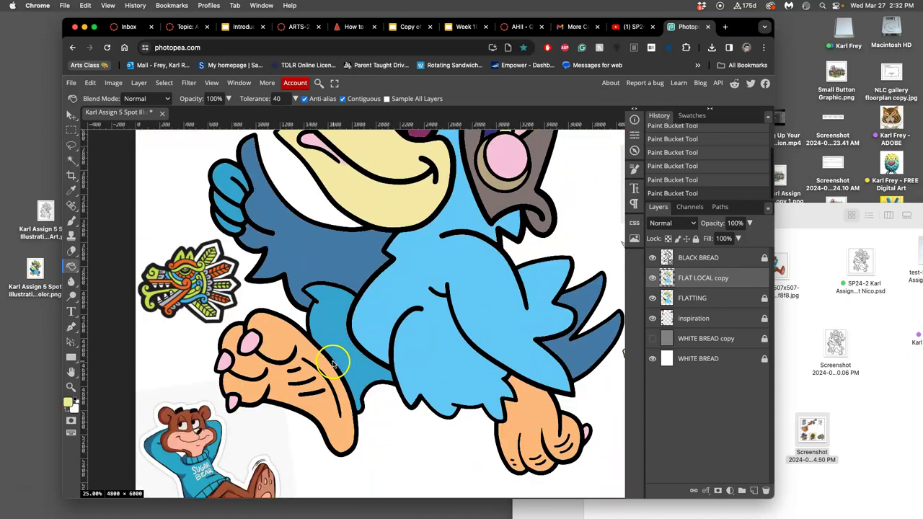
click(283, 351)
click(542, 410)
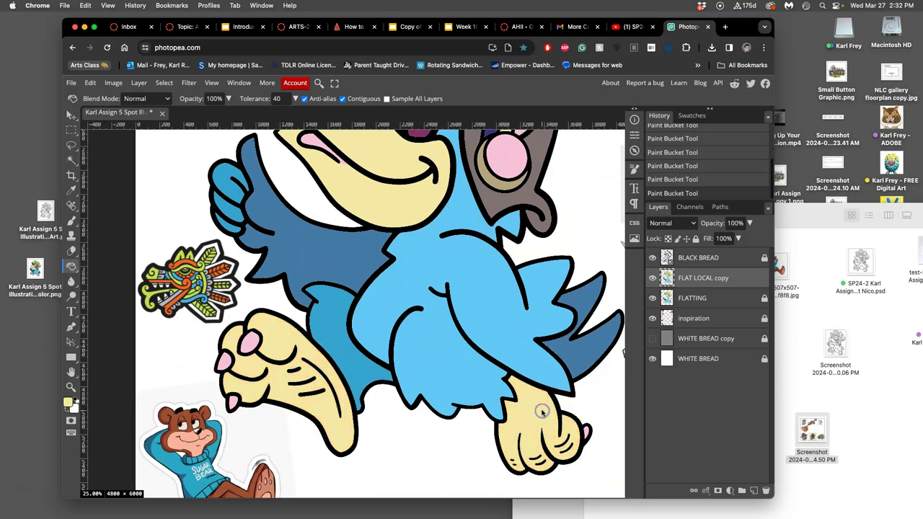
Step: Fill the toenails on both feet with the off-white sampled from the white of the mascot's eye
scroll(534, 387, down, 5)
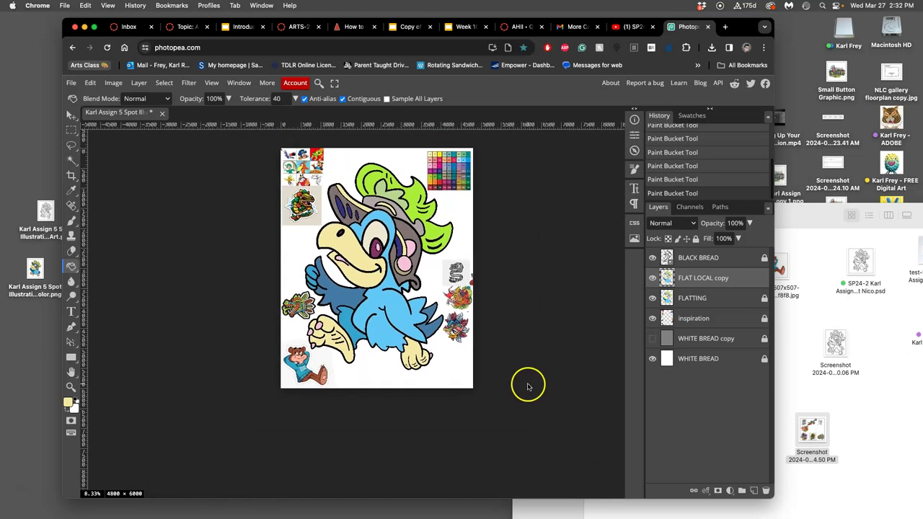
scroll(519, 385, left, 2)
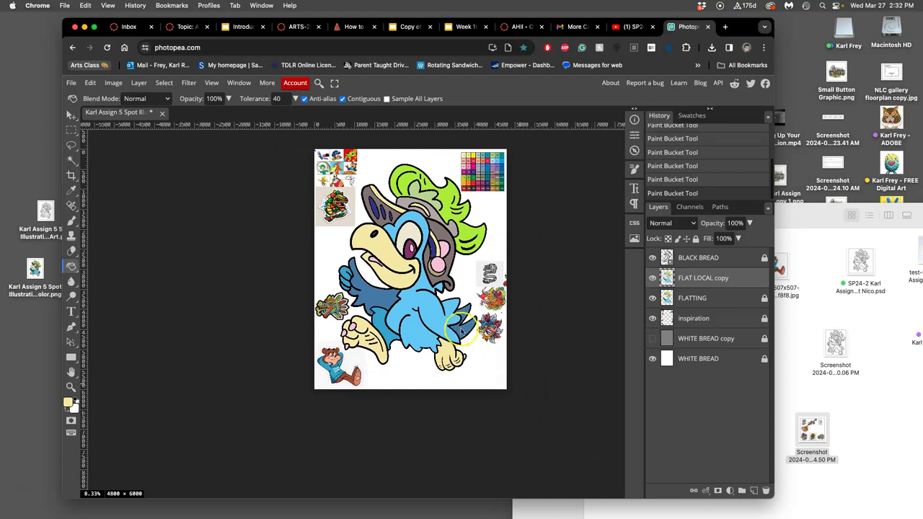
scroll(462, 332, up, 2)
scroll(474, 330, right, 2)
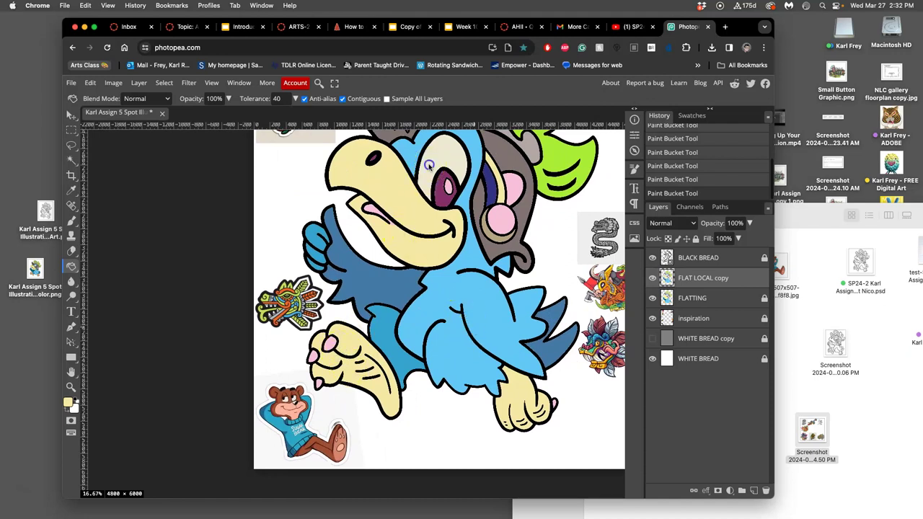
click(328, 347)
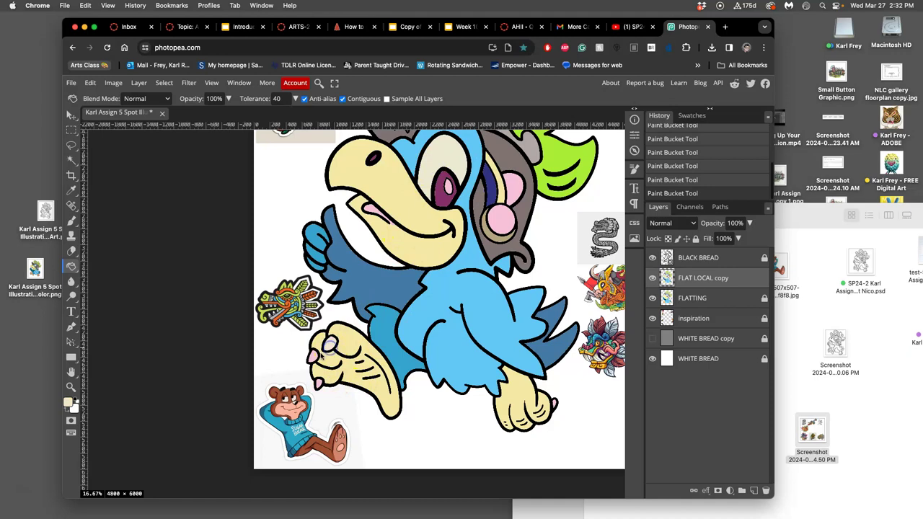
click(553, 406)
click(368, 433)
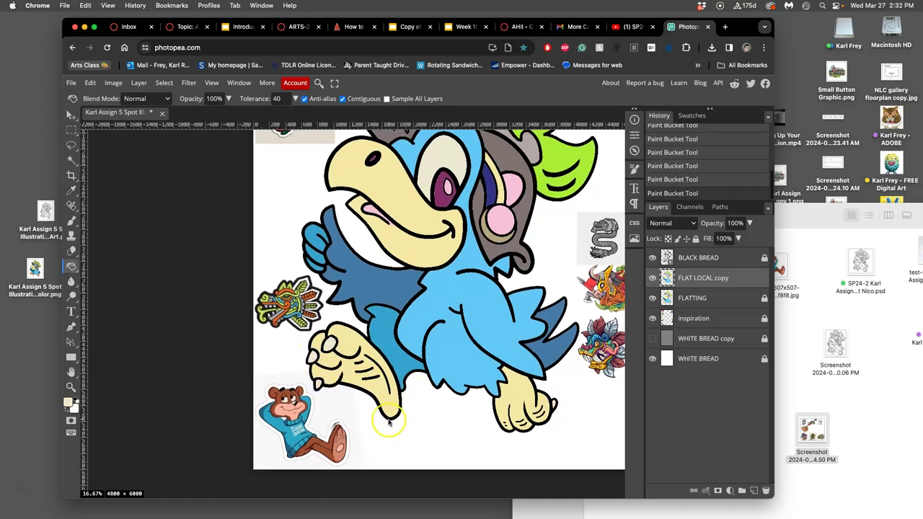
scroll(381, 425, up, 2)
click(389, 419)
Step: Fill the two pink round ornaments on the side of the helmet with the gray of the helmet band
scroll(556, 278, up, 3)
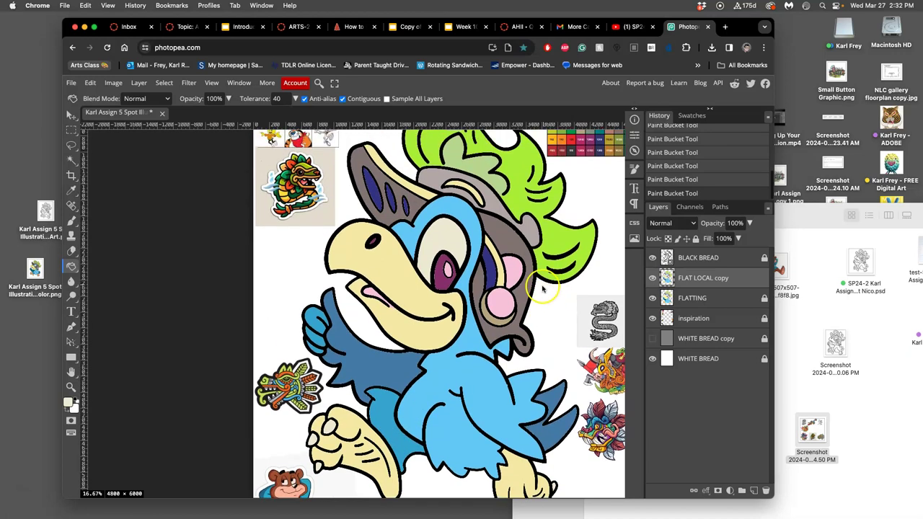
scroll(537, 287, right, 3)
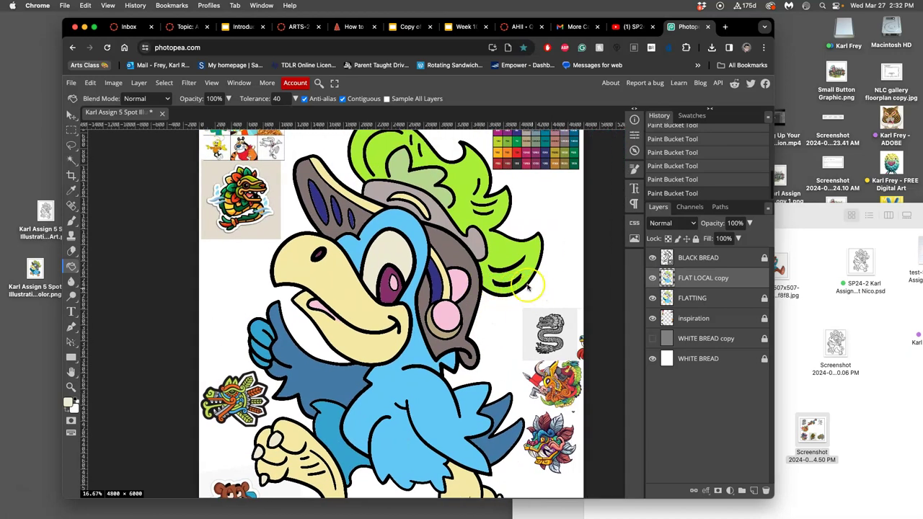
click(442, 223)
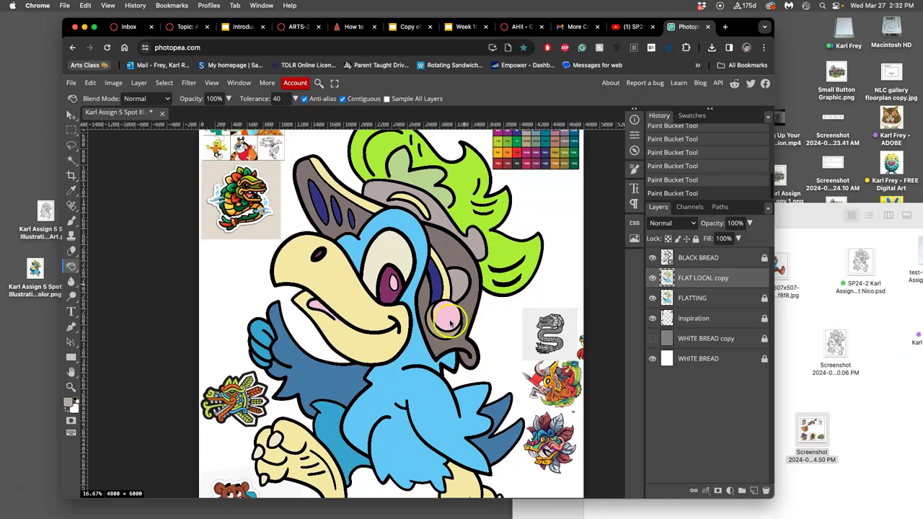
click(450, 324)
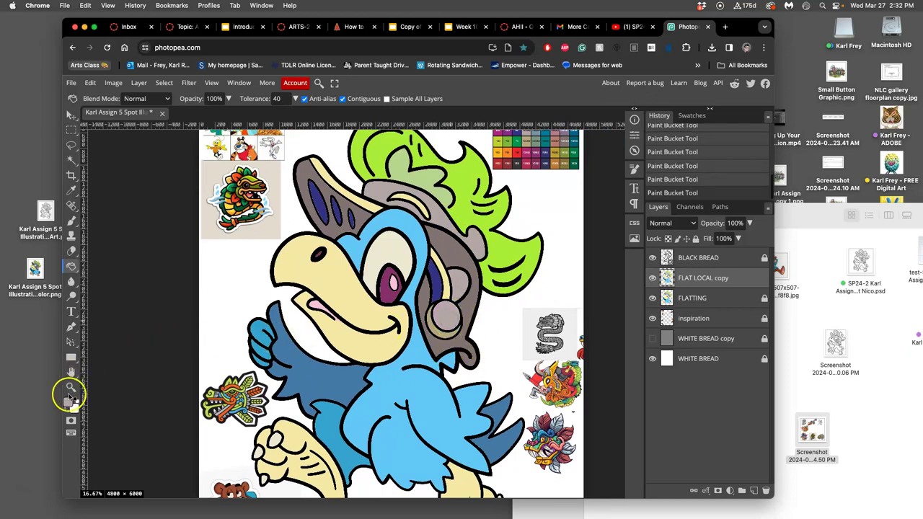
Step: Choose a lighter warm gray for the helmet's front disc, band and rear knob, and fill the band's curved stripe with off-white
click(69, 401)
drag(147, 196, 147, 189)
drag(261, 287, 260, 283)
click(341, 175)
click(444, 315)
click(478, 248)
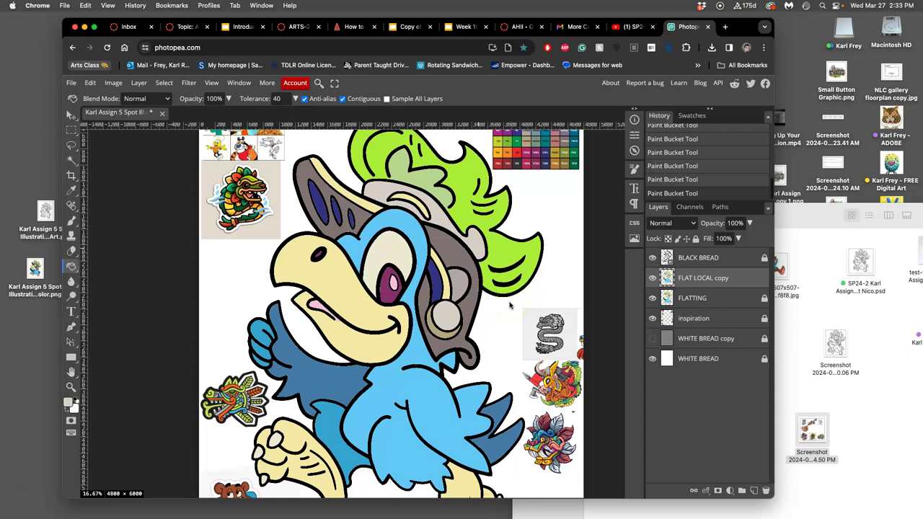
click(404, 200)
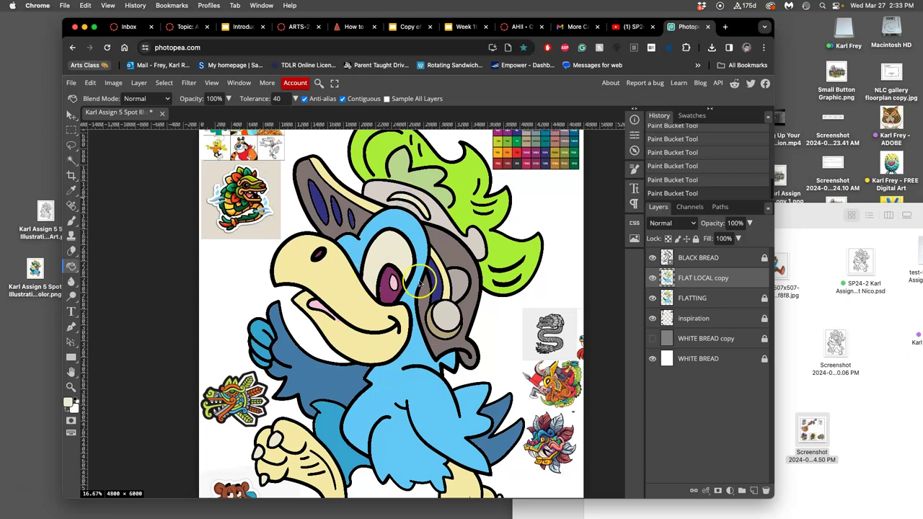
Step: Try filling the curved stripe on the helmet band with light pink, and undo the fill
scroll(414, 283, down, 2)
scroll(410, 285, left, 2)
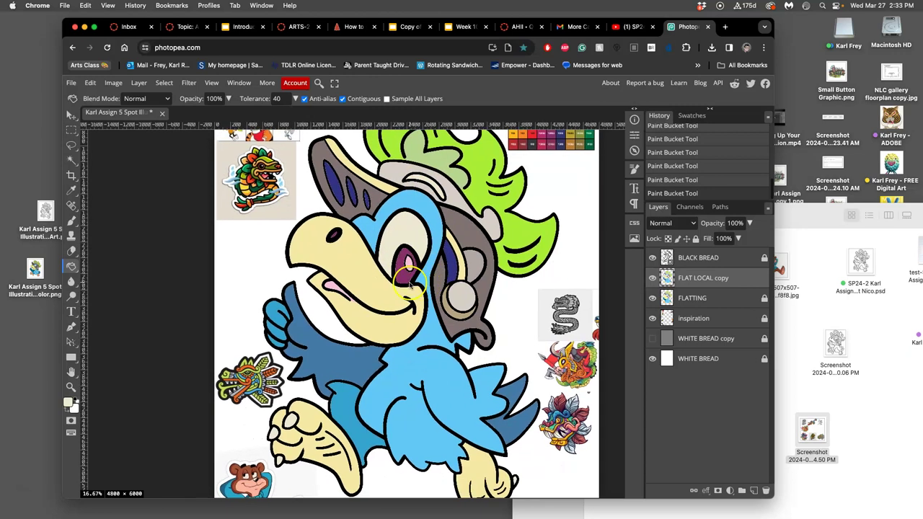
click(418, 179)
key(super+z)
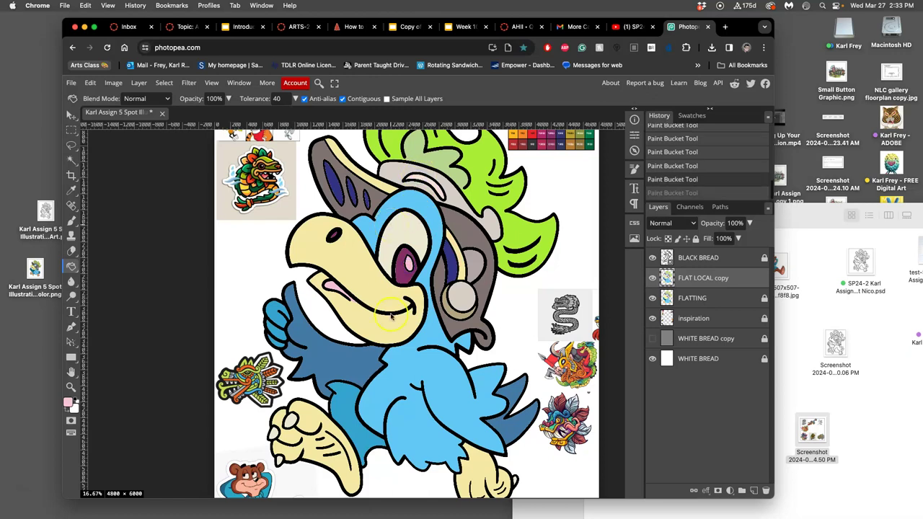
Step: Fill the pale inner feathers at the base of the crest with a darker medium green
scroll(433, 299, right, 1)
scroll(454, 302, up, 2)
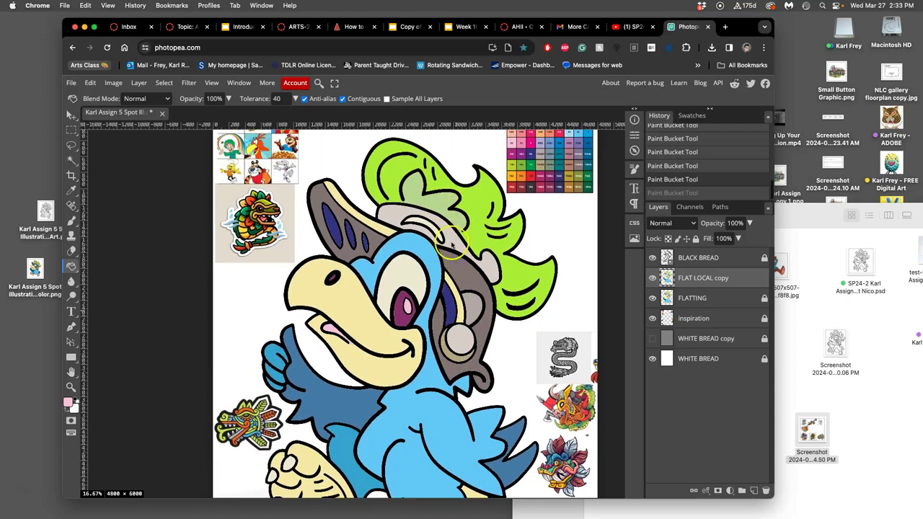
scroll(443, 303, up, 3)
scroll(446, 307, right, 5)
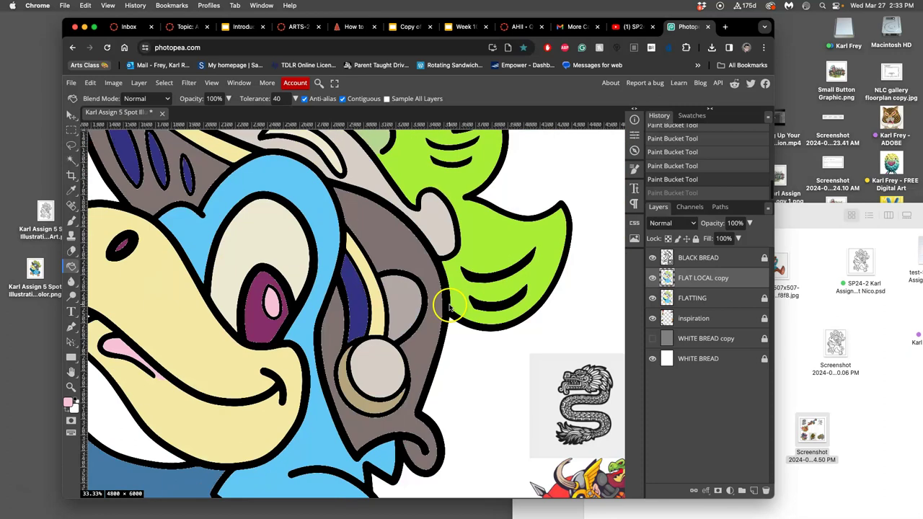
scroll(448, 309, down, 3)
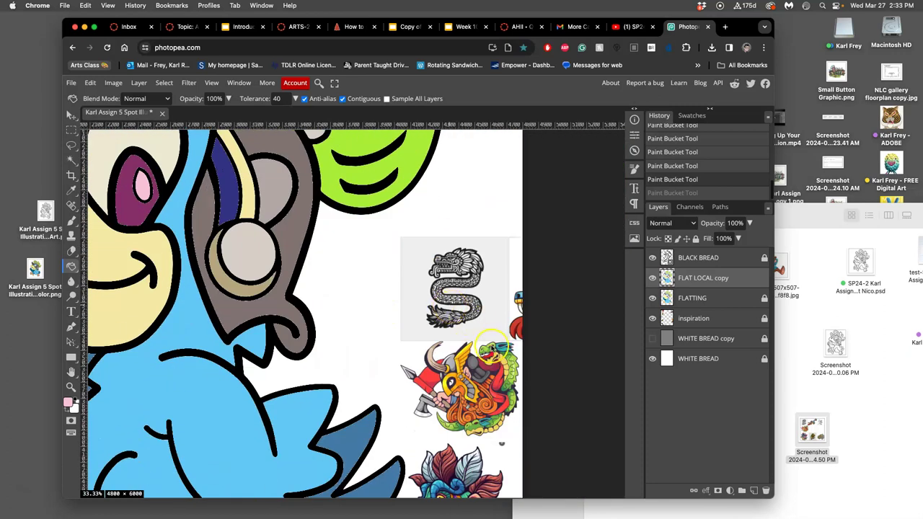
scroll(490, 350, up, 1)
scroll(493, 339, right, 2)
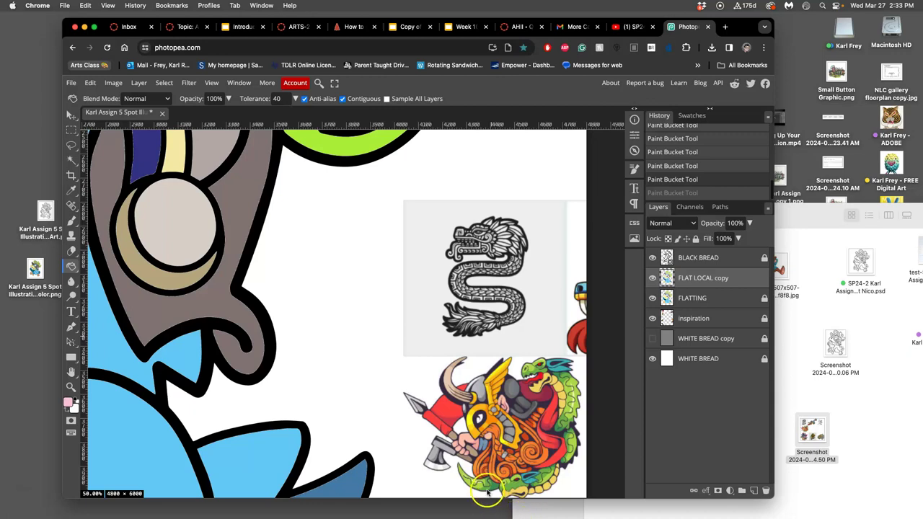
scroll(295, 336, up, 5)
scroll(295, 336, left, 3)
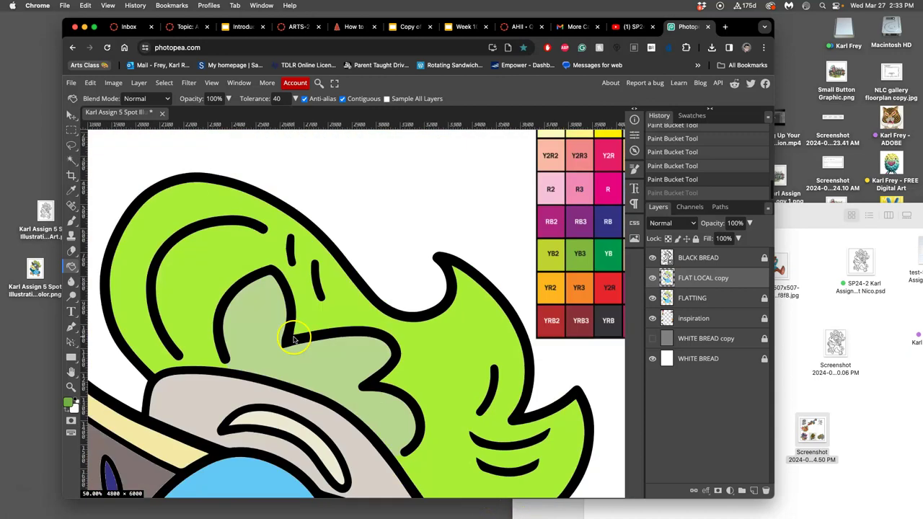
click(261, 348)
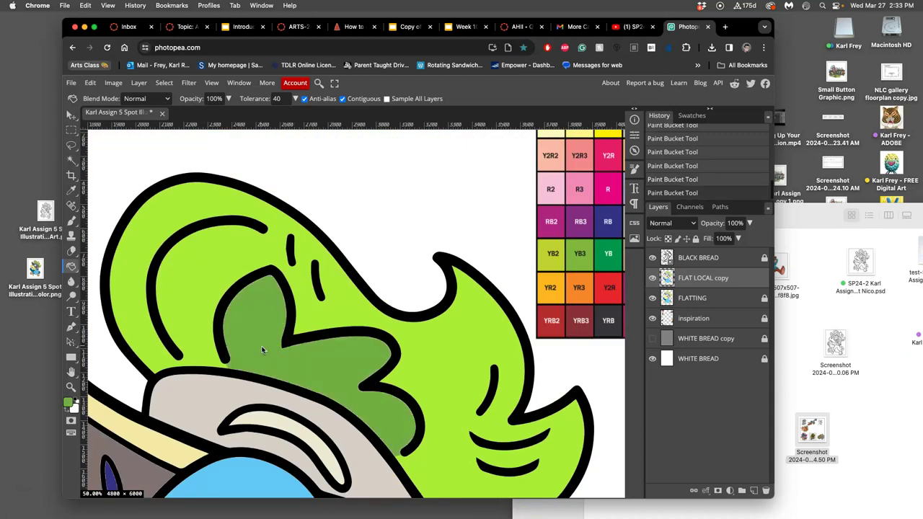
scroll(308, 359, down, 6)
scroll(315, 355, up, 3)
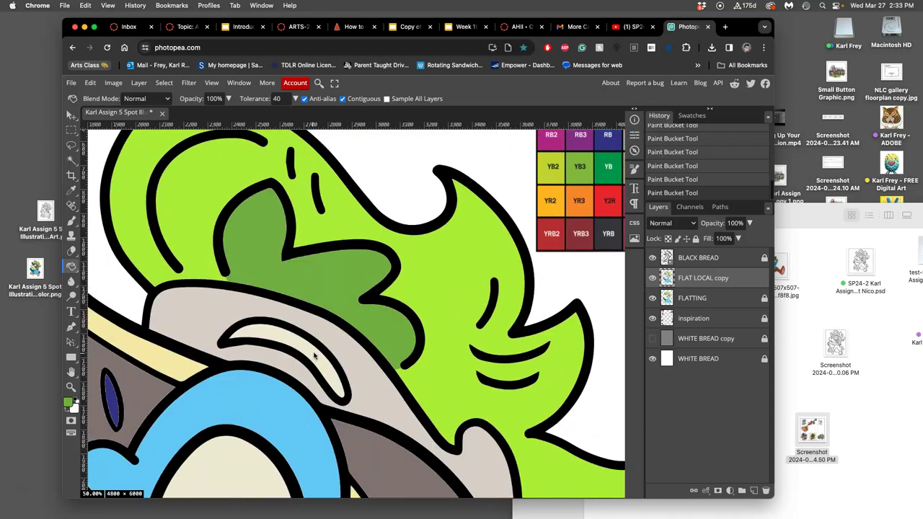
Step: Sample the dark blue of the helmet's side stripe and adjust it to a dark purplish gray, #4c4754
scroll(357, 353, down, 5)
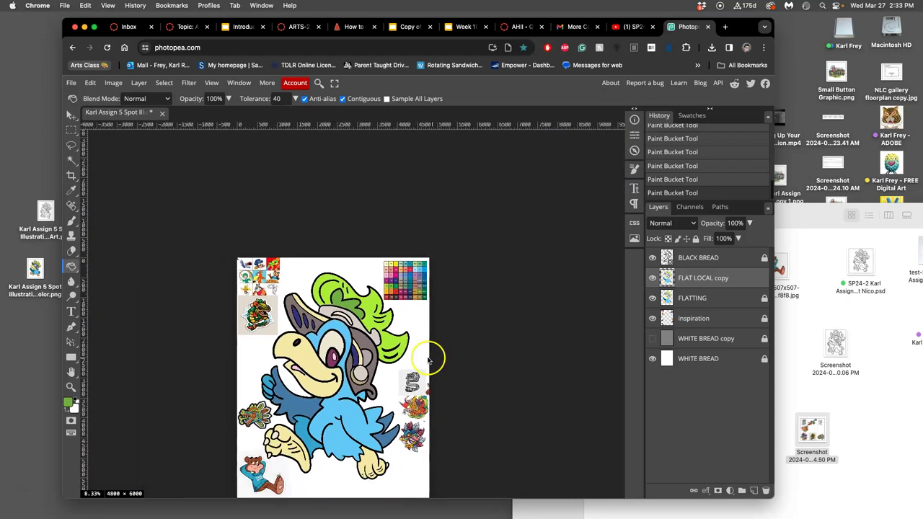
scroll(429, 358, left, 4)
scroll(454, 314, down, 1)
scroll(472, 325, up, 2)
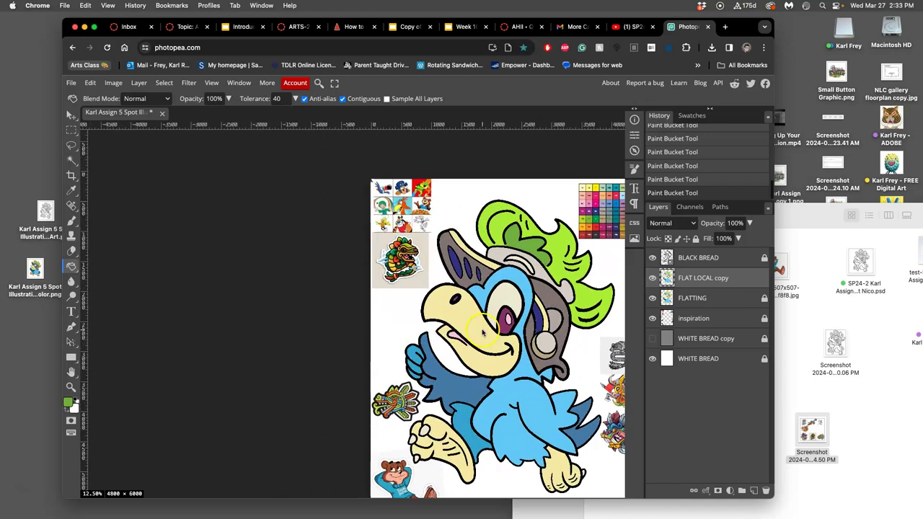
scroll(482, 337, right, 4)
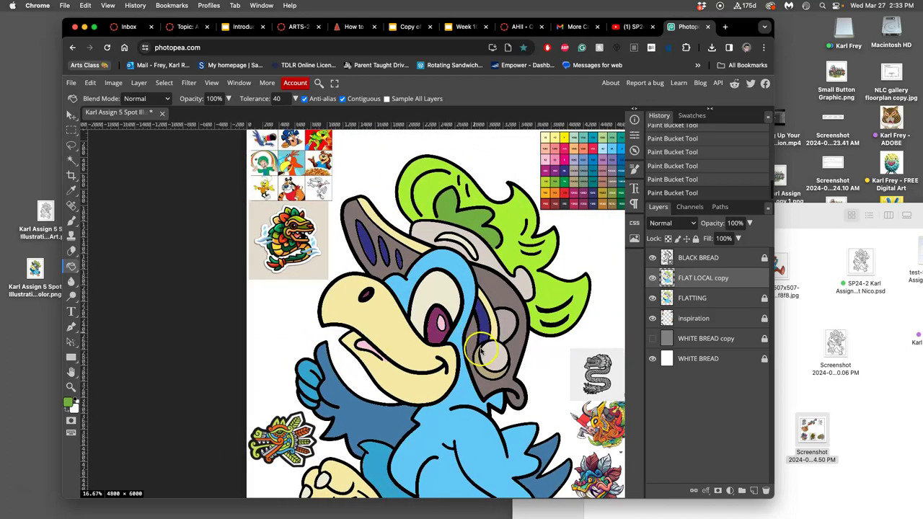
alt+click(485, 324)
click(68, 402)
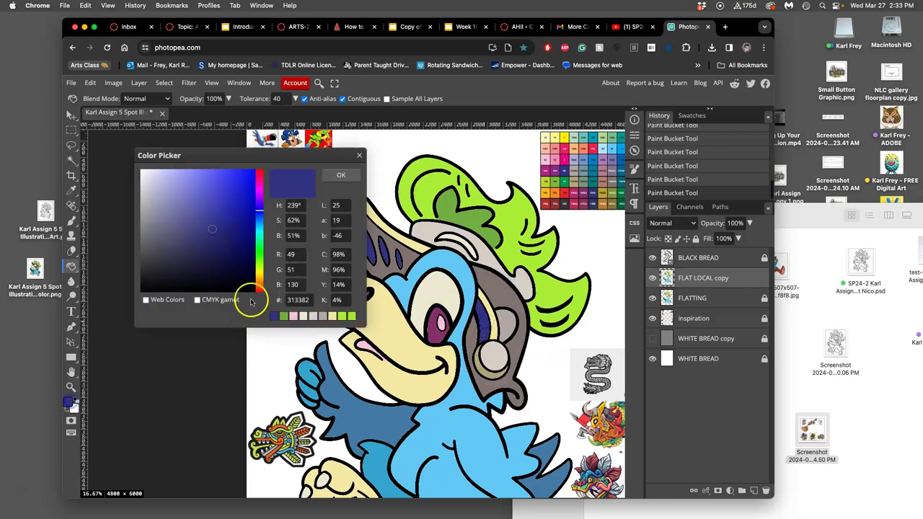
drag(209, 215, 160, 246)
drag(260, 210, 259, 197)
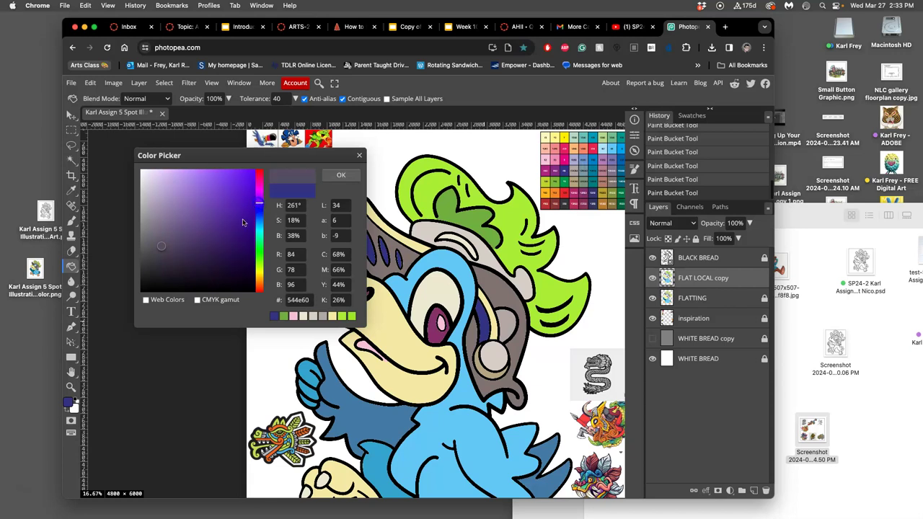
drag(159, 250, 158, 253)
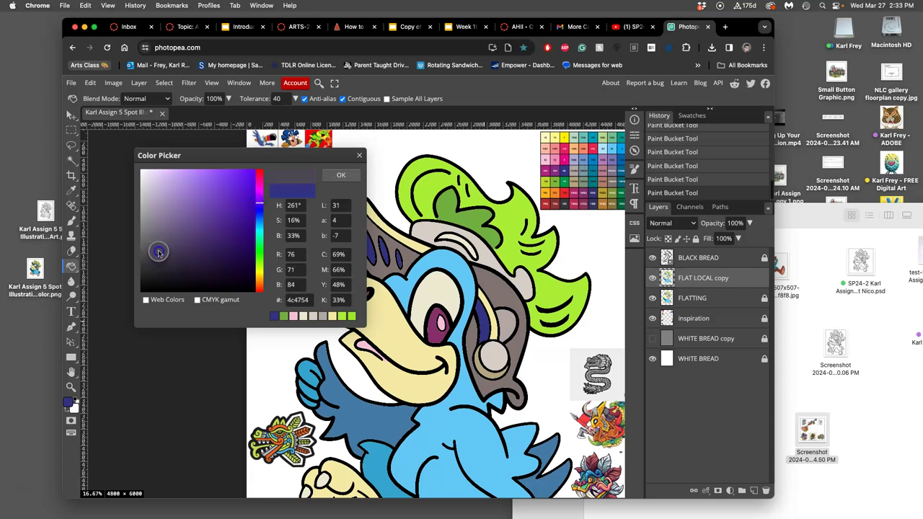
click(341, 174)
Step: Fill the blue visor slits and the blue side stripe of the helmet with the dark purplish gray
click(374, 254)
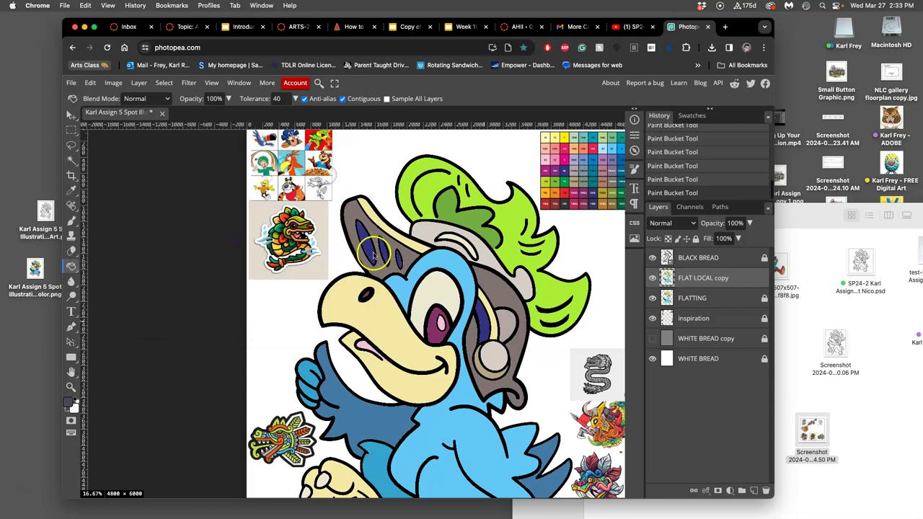
click(375, 254)
click(395, 261)
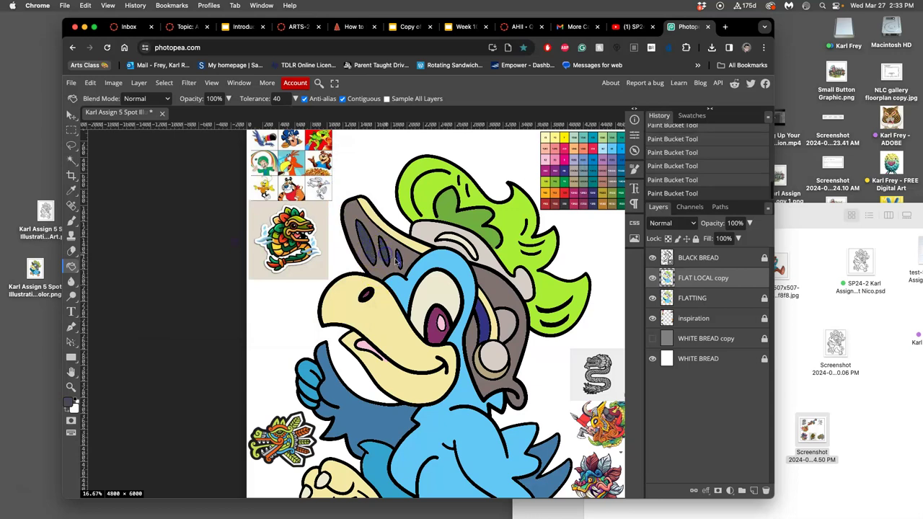
click(443, 278)
click(478, 304)
Step: Try filling the tan ring around the helmet's round ear disc with the dark purplish gray, and undo the fills
click(463, 346)
click(494, 364)
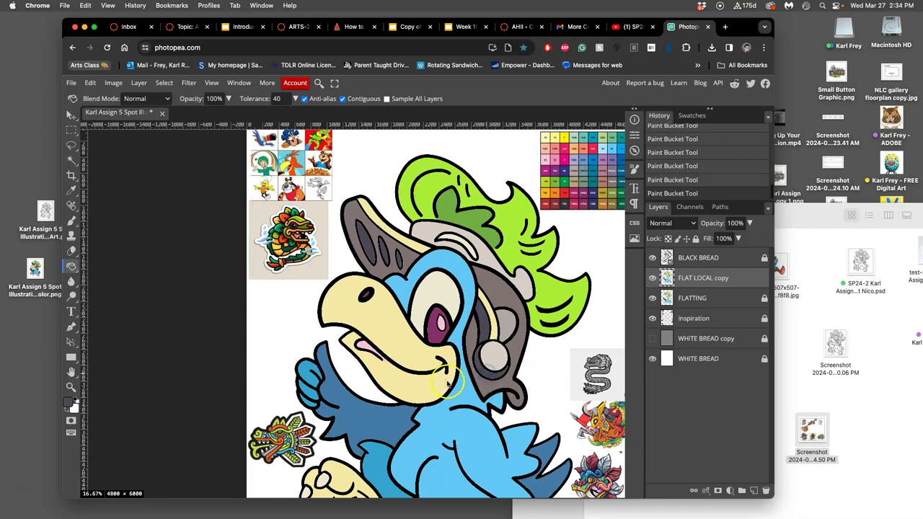
scroll(438, 374, down, 3)
key(super+z)
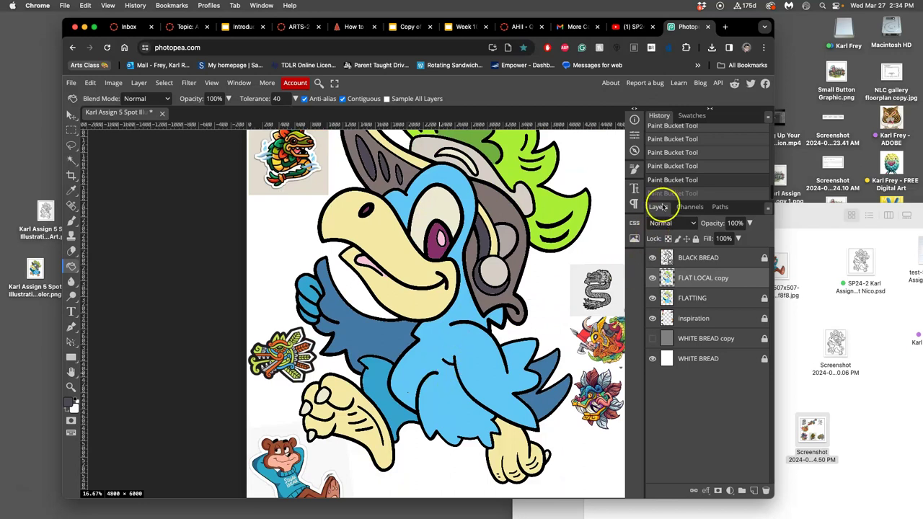
click(666, 170)
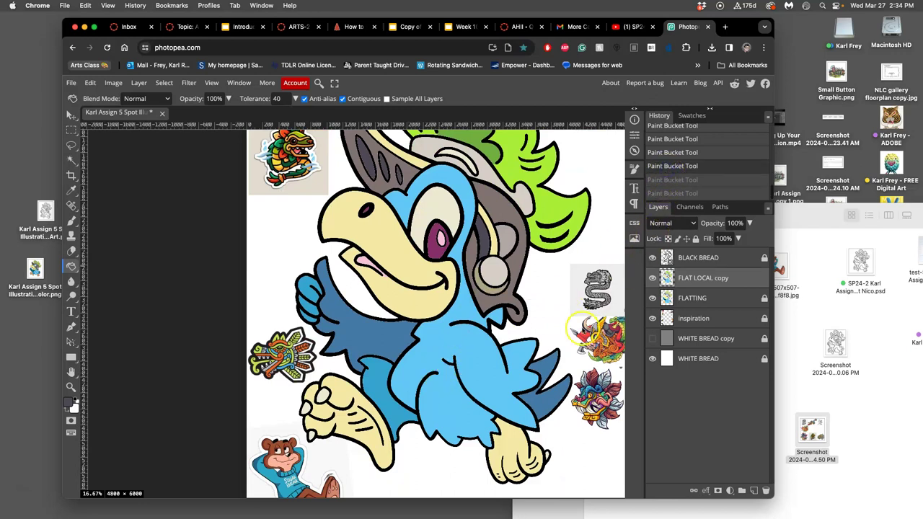
Step: Fill the helmet's pale yellow side strip and visor rim with the muted khaki of the ring around the ear disc
scroll(551, 342, up, 4)
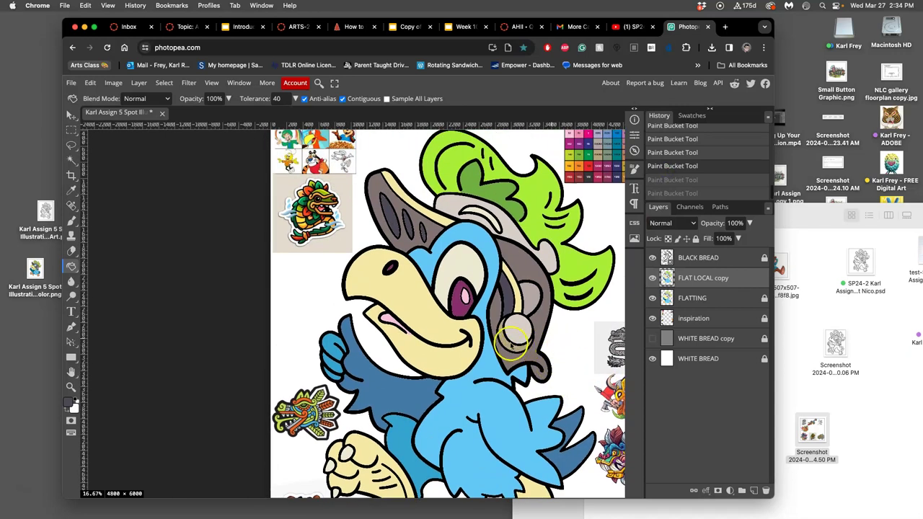
scroll(520, 349, right, 2)
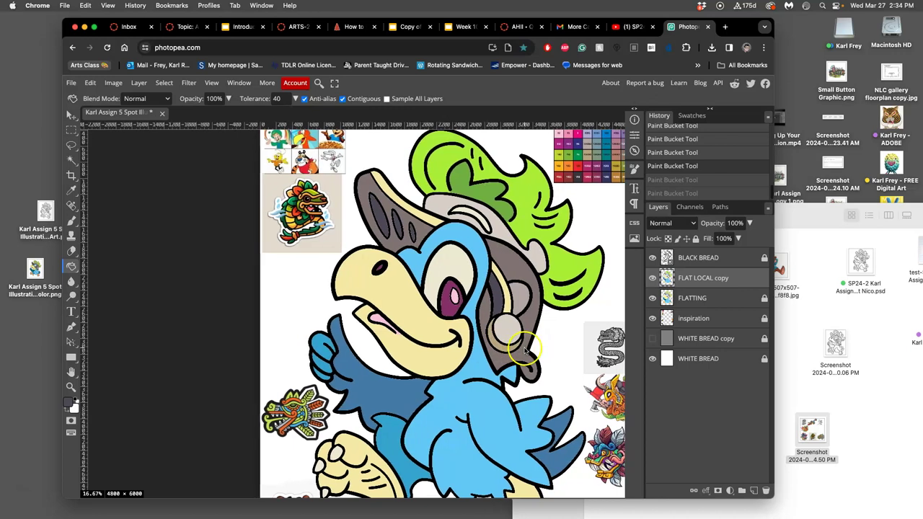
scroll(533, 350, down, 5)
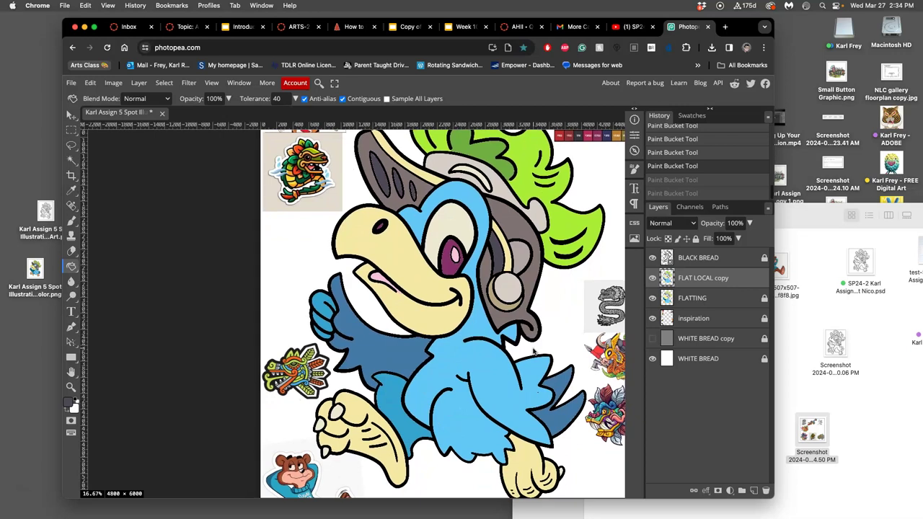
scroll(534, 350, left, 1)
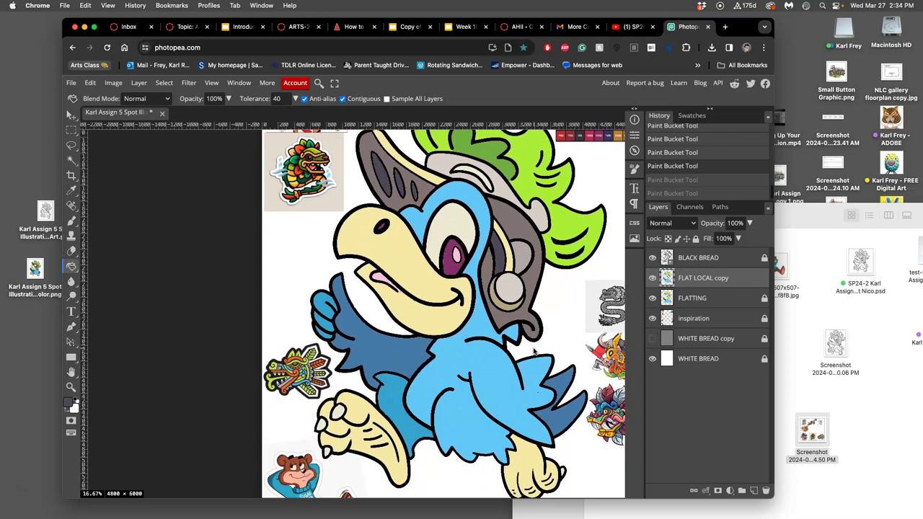
scroll(533, 350, up, 2)
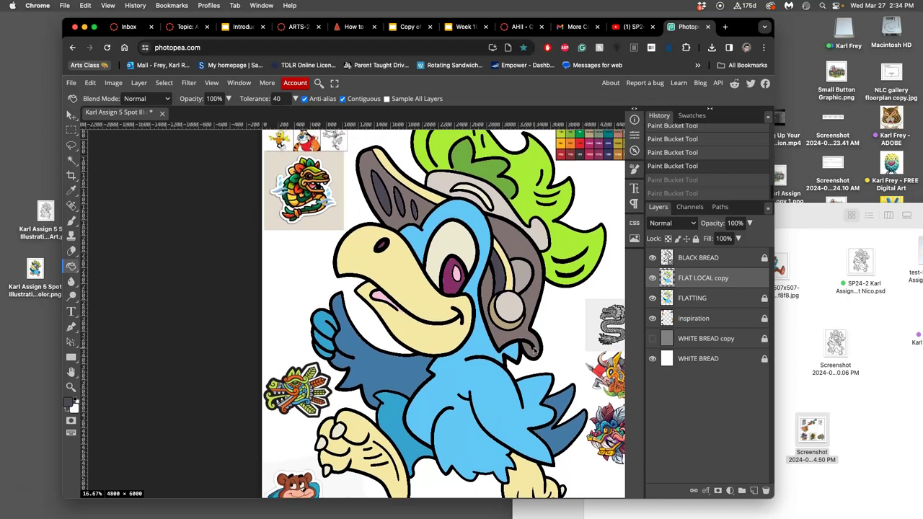
scroll(534, 351, down, 1)
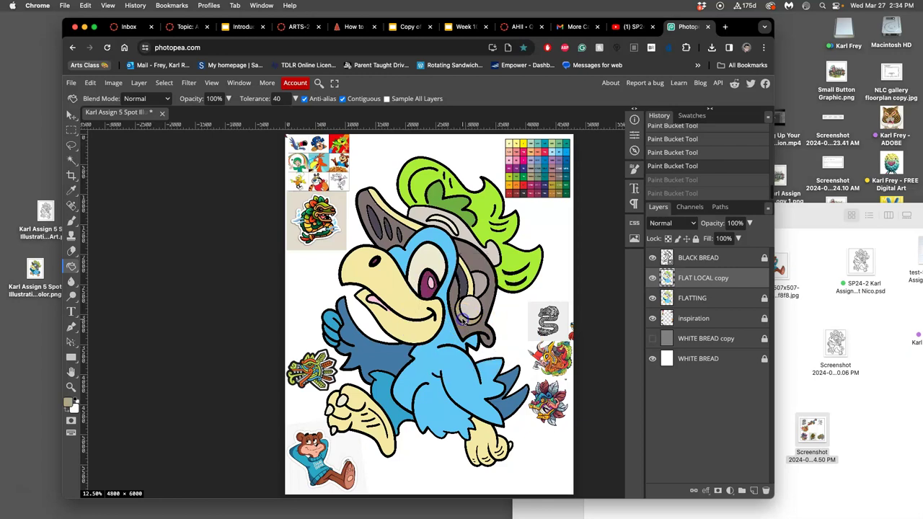
click(470, 285)
click(418, 228)
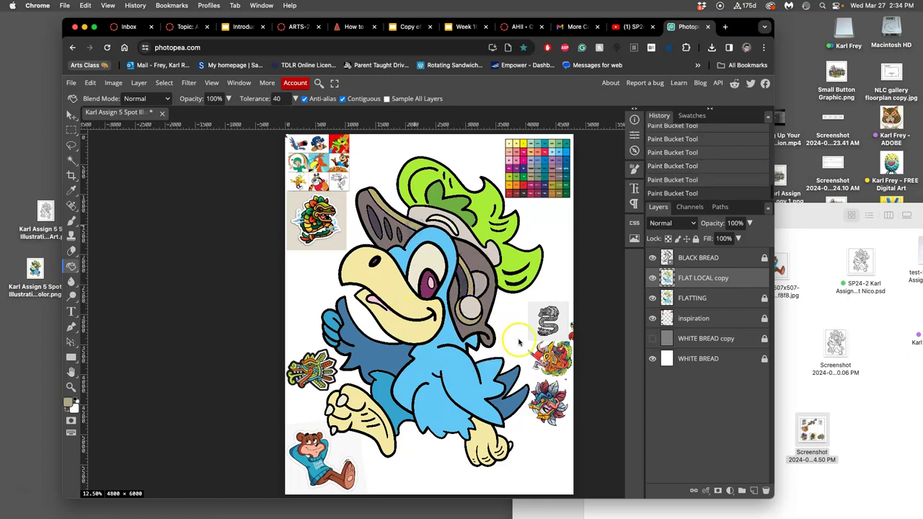
Step: Fill the light band across the front of the helmet with a darker warm gray
scroll(530, 338, left, 2)
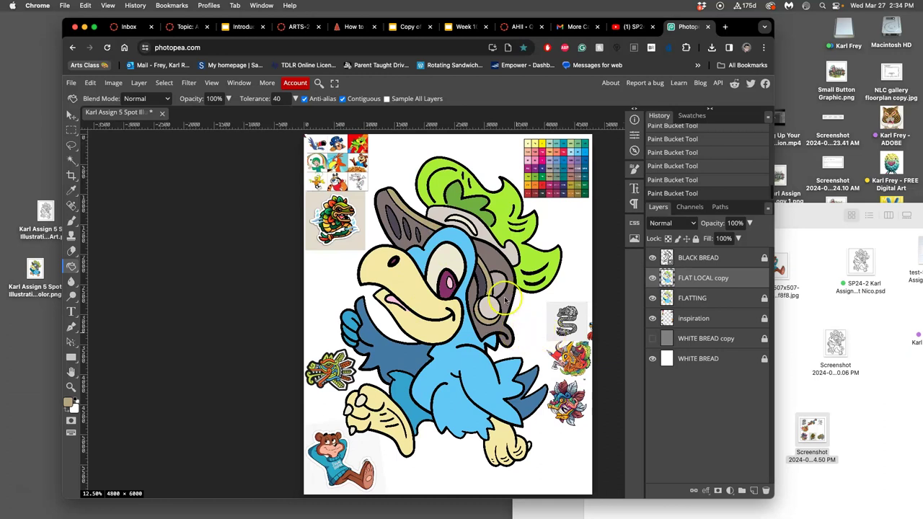
click(482, 231)
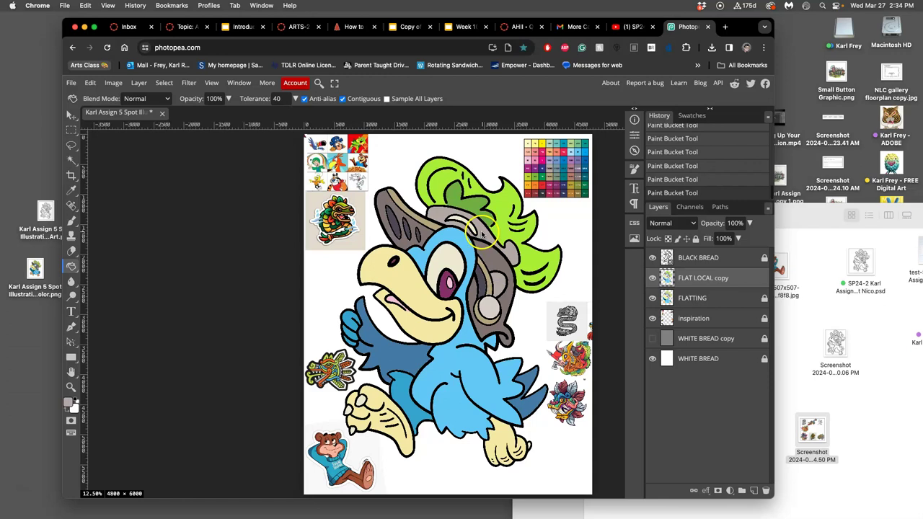
scroll(505, 249, up, 5)
scroll(507, 251, down, 5)
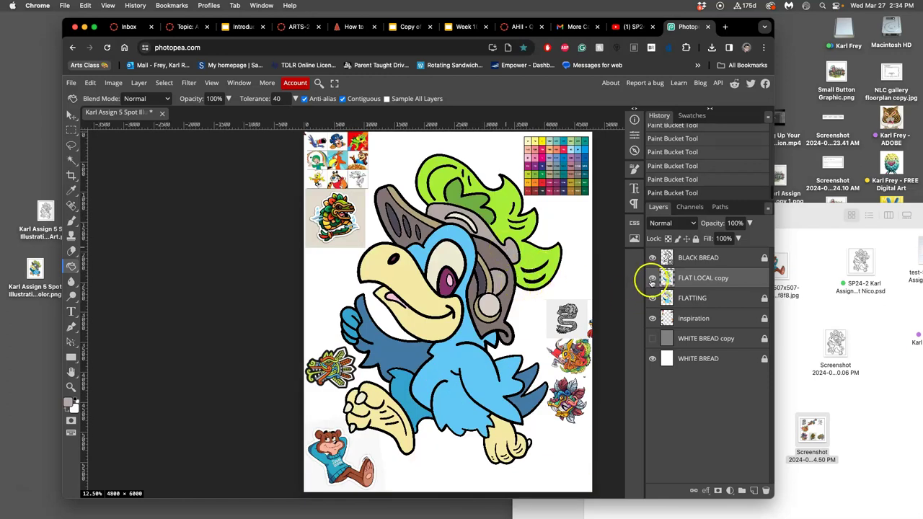
Step: Compare the new colors with the original flats by toggling the visibility of the FLAT LOCAL copy layer
click(652, 279)
click(652, 279)
click(652, 279)
click(652, 279)
click(651, 279)
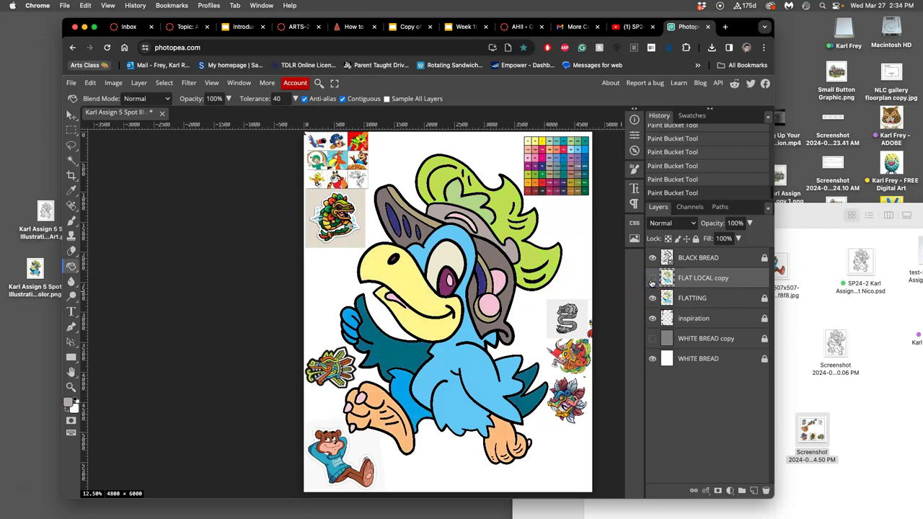
click(652, 279)
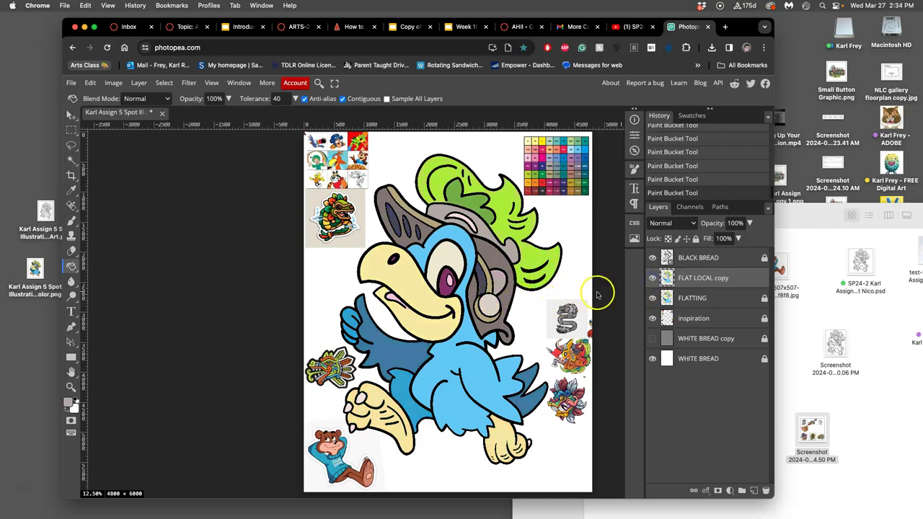
click(651, 279)
click(652, 279)
click(652, 279)
click(652, 280)
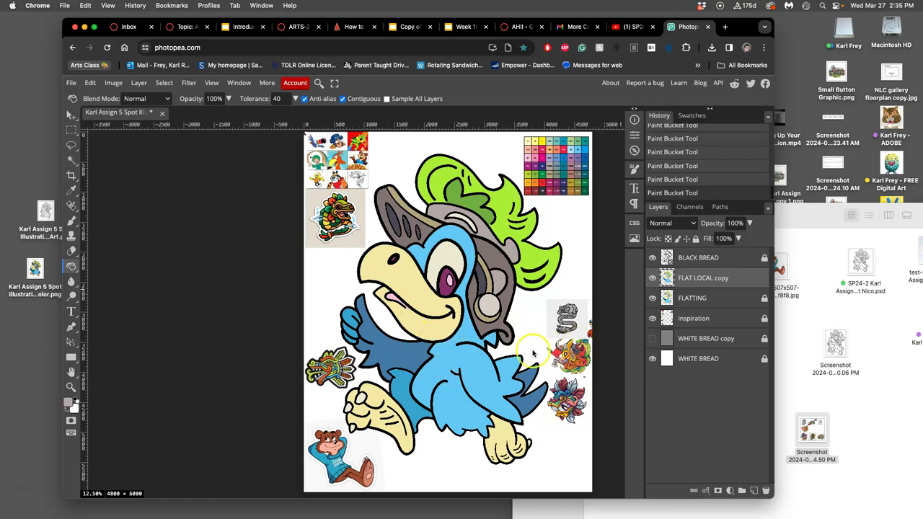
Step: Fill the bird's light blue head and body with a deeper teal blue, and compare it with the original flats
click(469, 363)
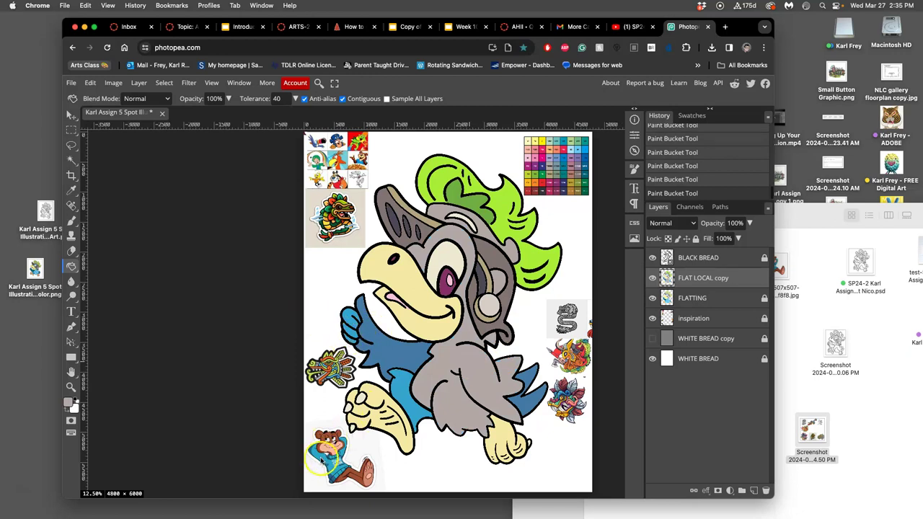
click(444, 367)
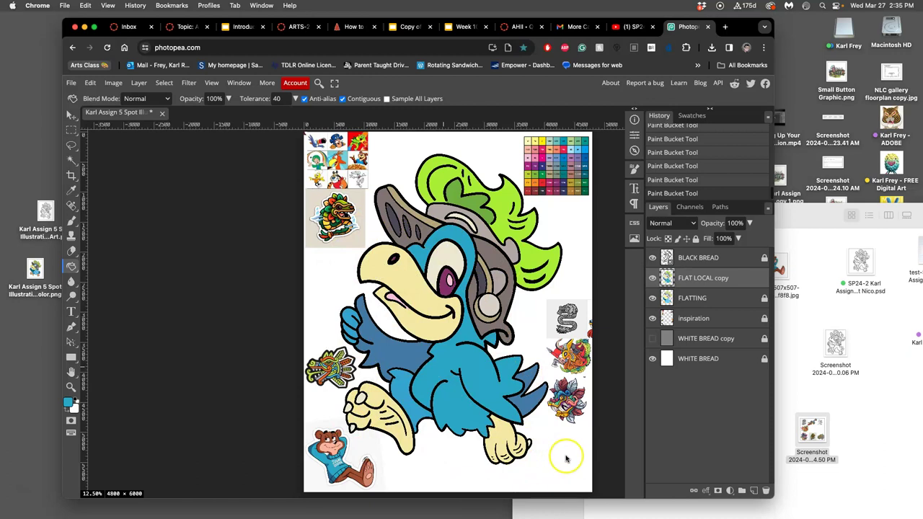
click(649, 281)
click(651, 280)
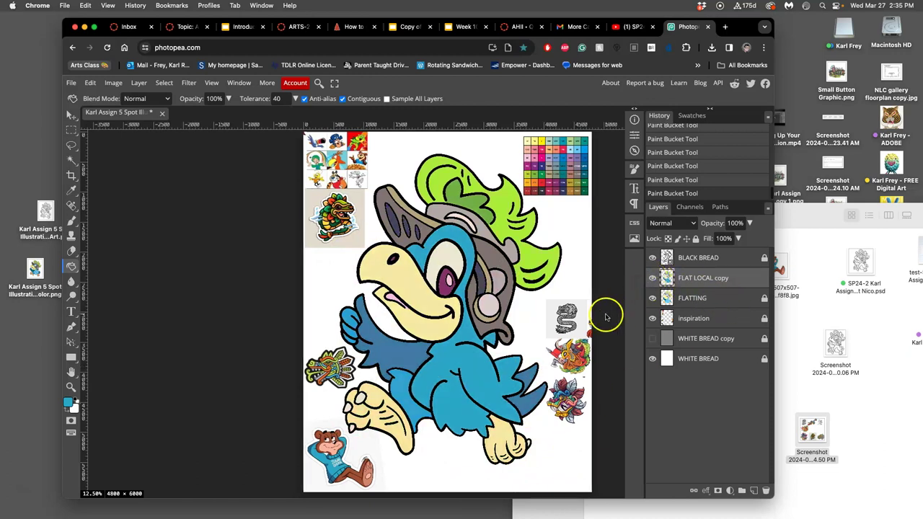
Step: Save the recolored document
scroll(577, 324, right, 2)
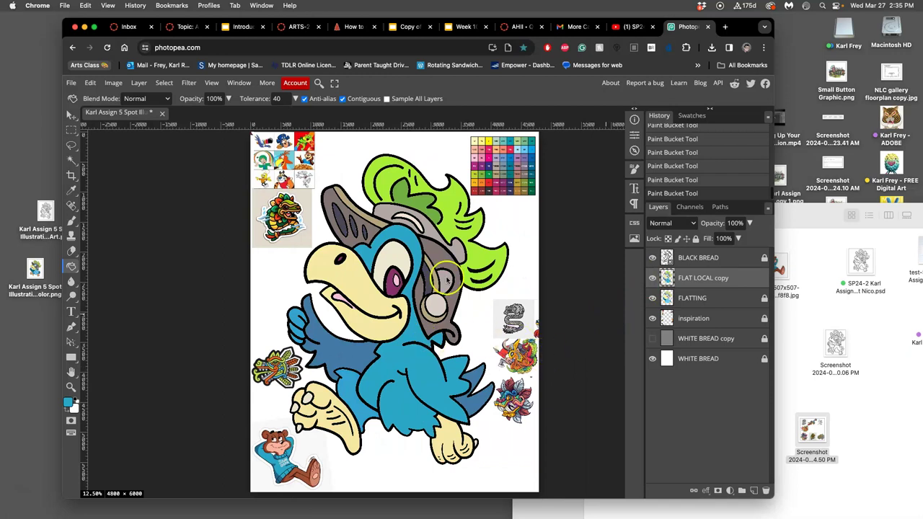
key(super+s)
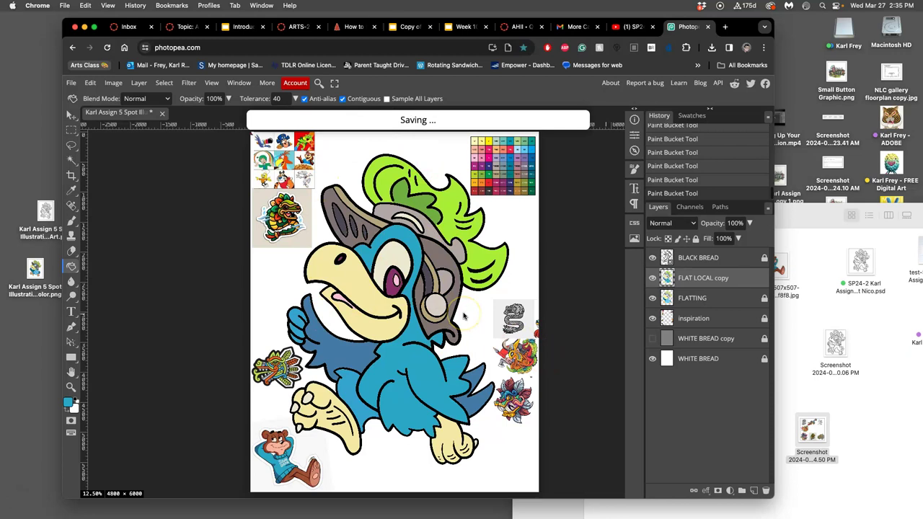
click(488, 131)
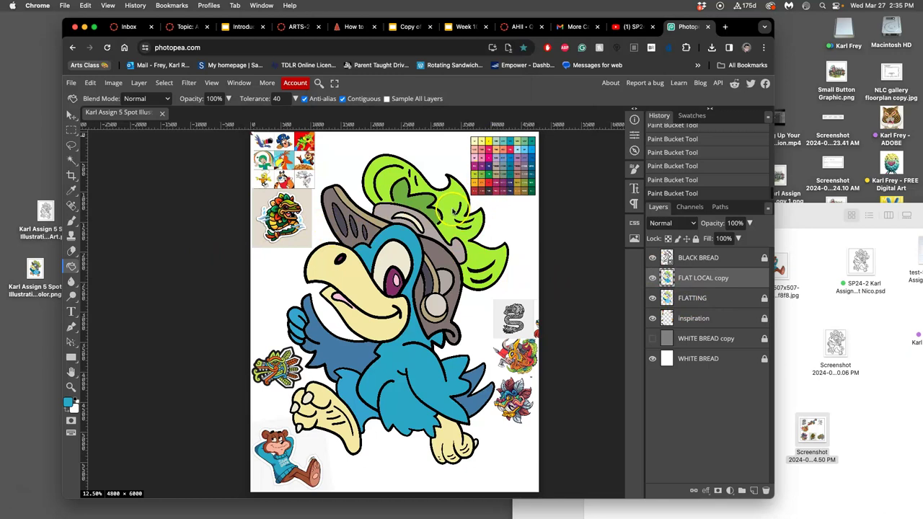
Step: Soften the crest's lime green to a paler #bfef6d and fill the outer crest feathers with it
click(67, 403)
drag(216, 182, 203, 177)
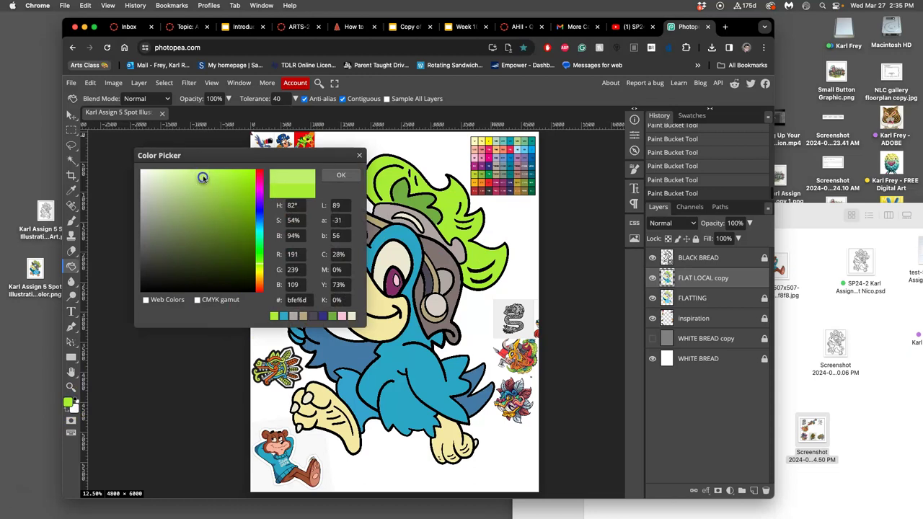
click(341, 175)
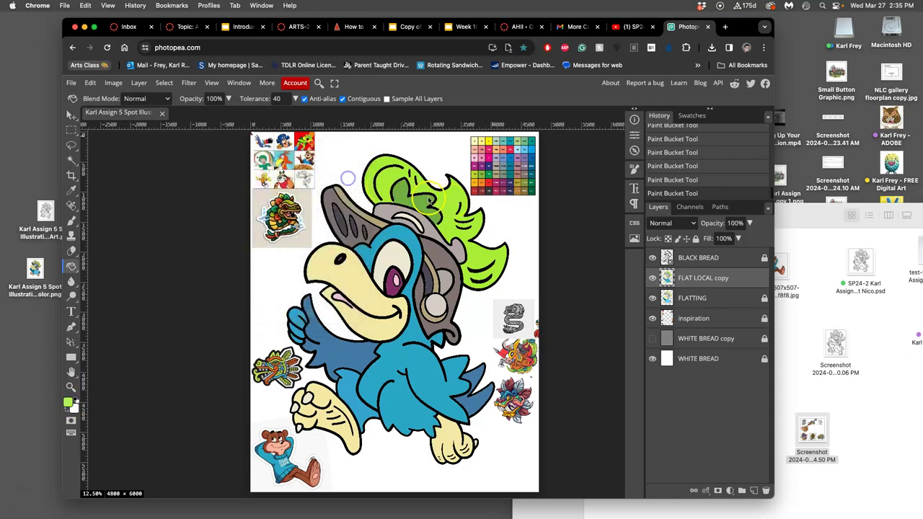
click(446, 203)
scroll(490, 352, left, 2)
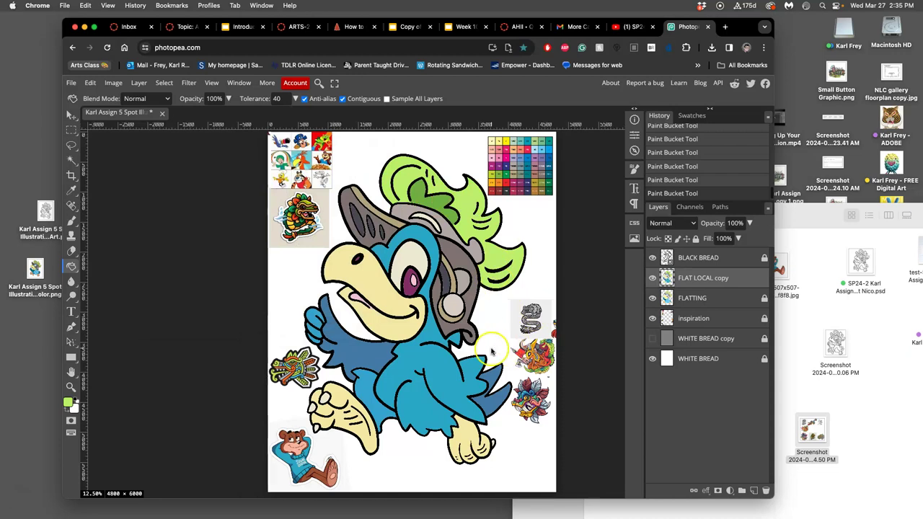
scroll(491, 351, left, 2)
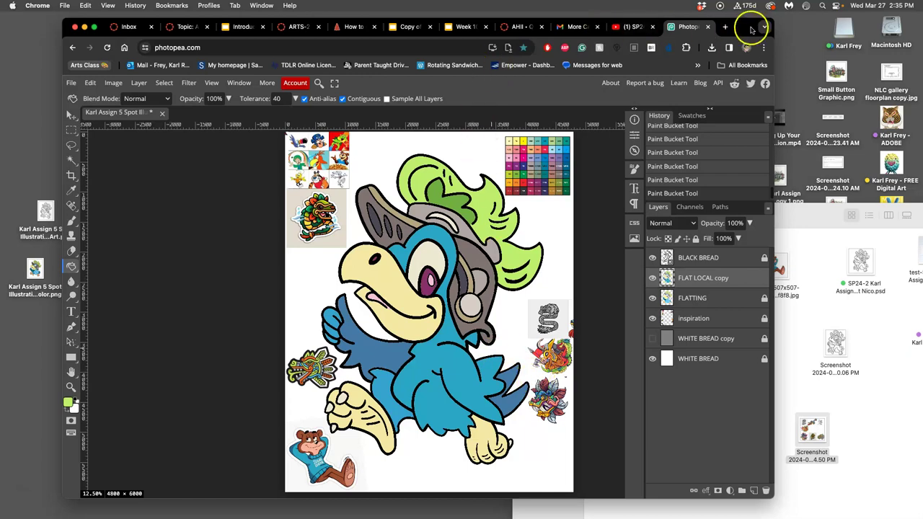
drag(744, 28, 750, 47)
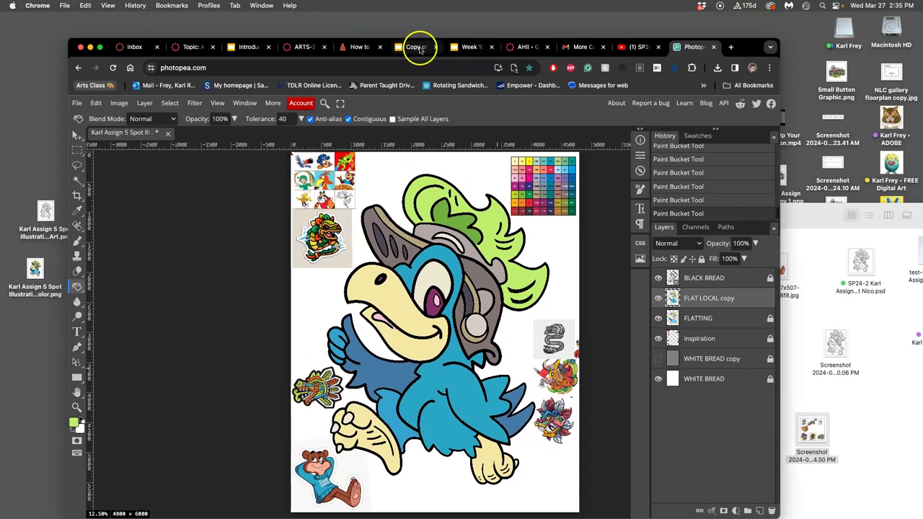
Step: Review the flatting, local flat color, hard-edge duotone and Duotone definition slides in the Introduction to Digital Coloring presentation
click(249, 47)
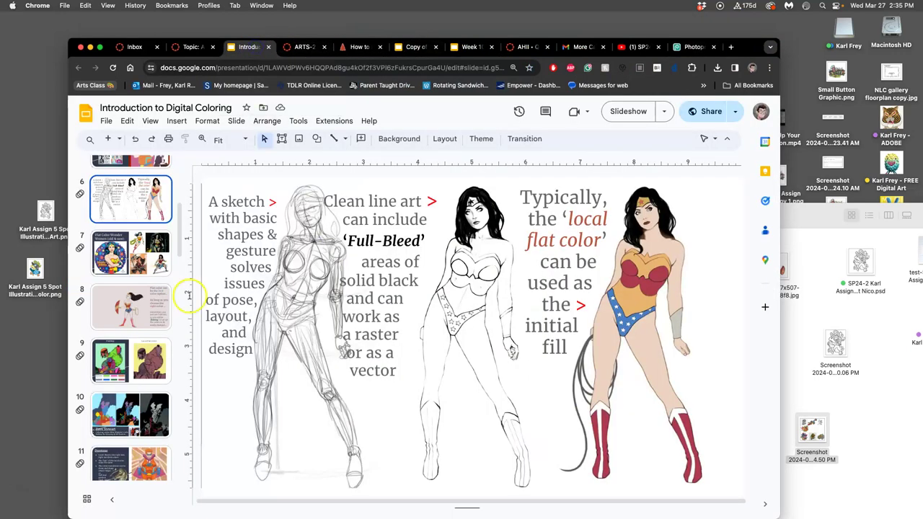
click(129, 358)
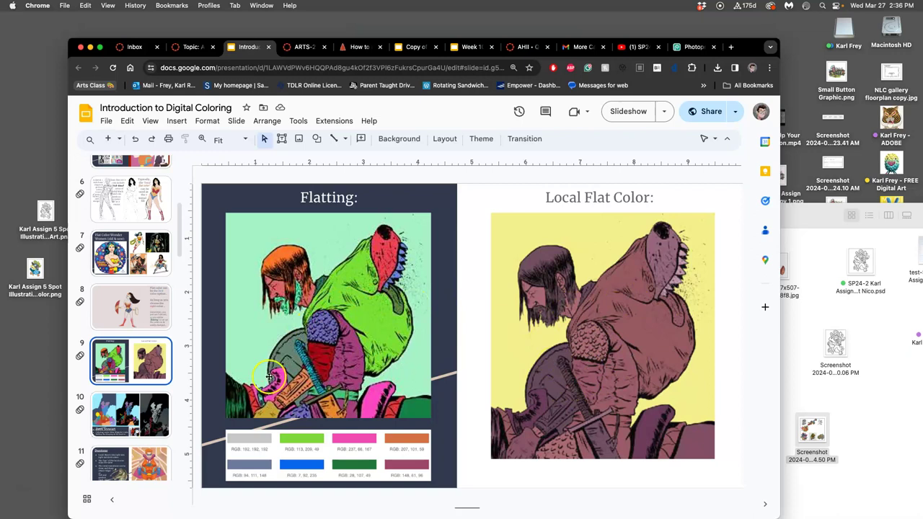
scroll(131, 375, down, 5)
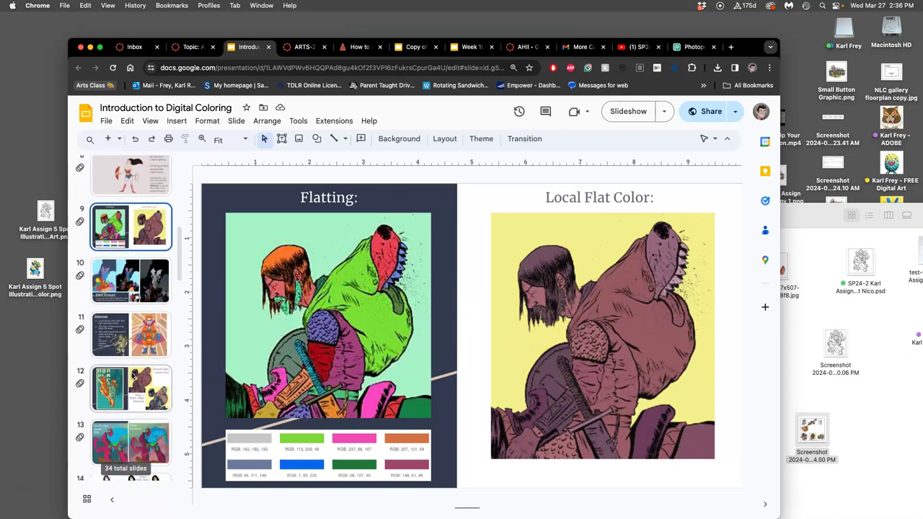
click(133, 375)
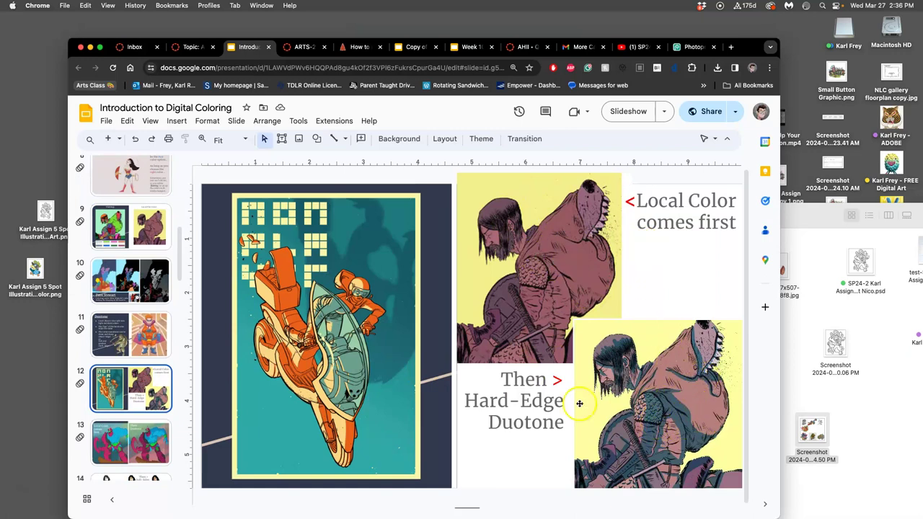
click(126, 333)
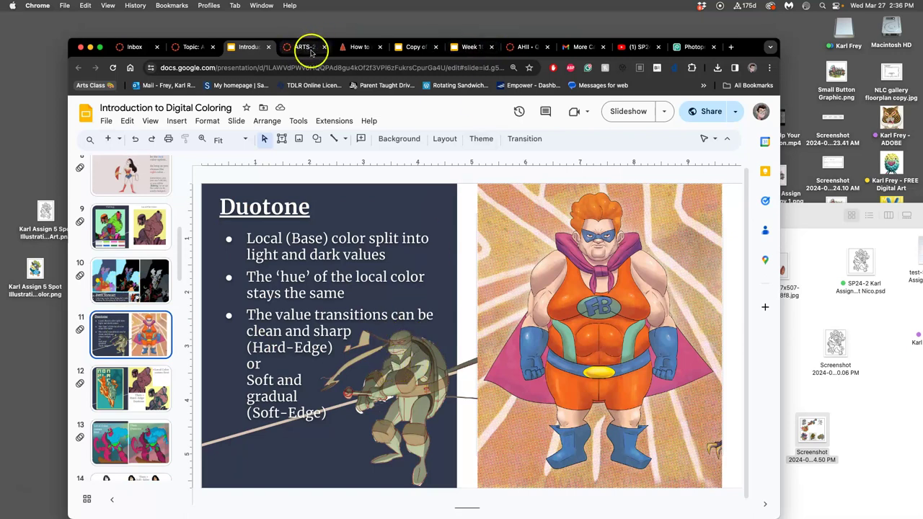
Step: Switch back to Photopea, hide the FLATTING, inspiration and WHITE BREAD layers, and preview the earlier exported flatting PNG from the desktop
click(690, 47)
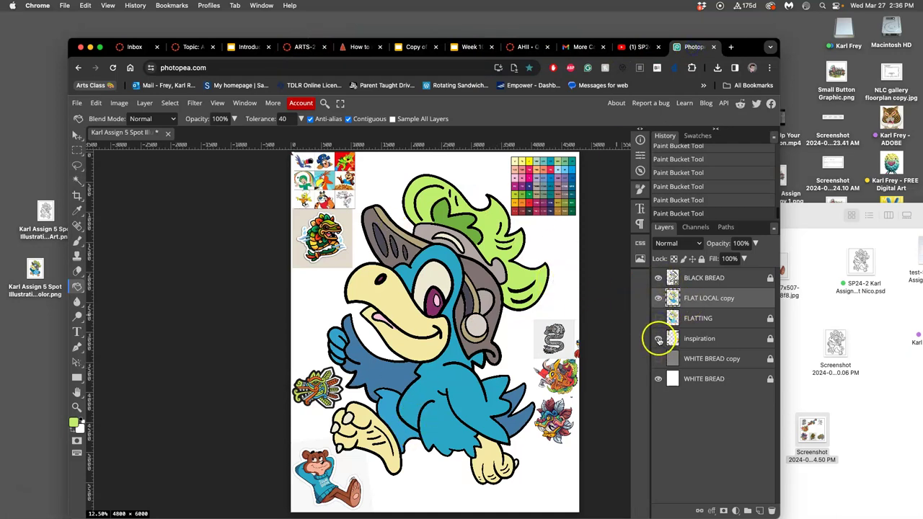
click(658, 339)
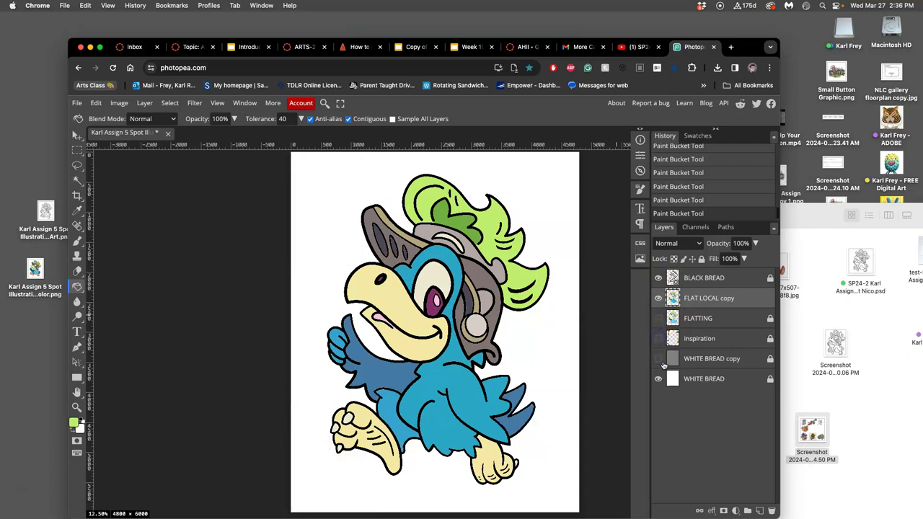
click(658, 380)
click(35, 270)
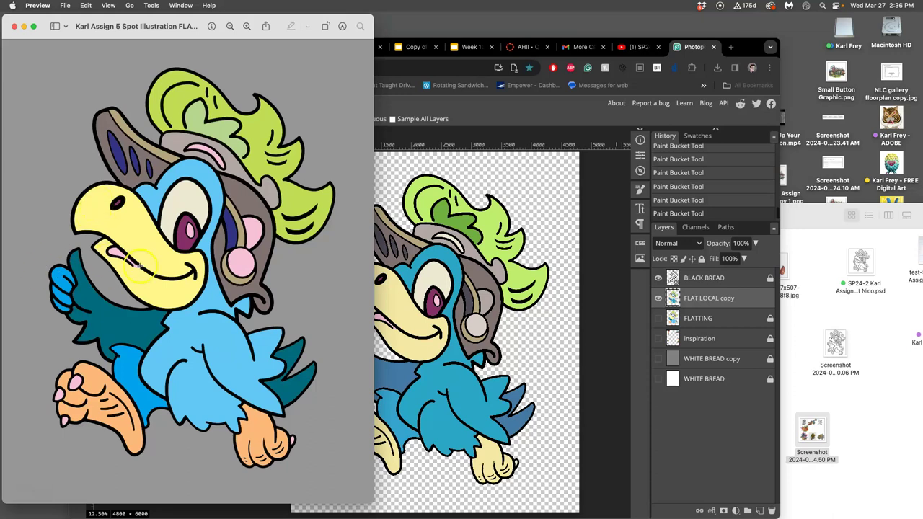
click(13, 27)
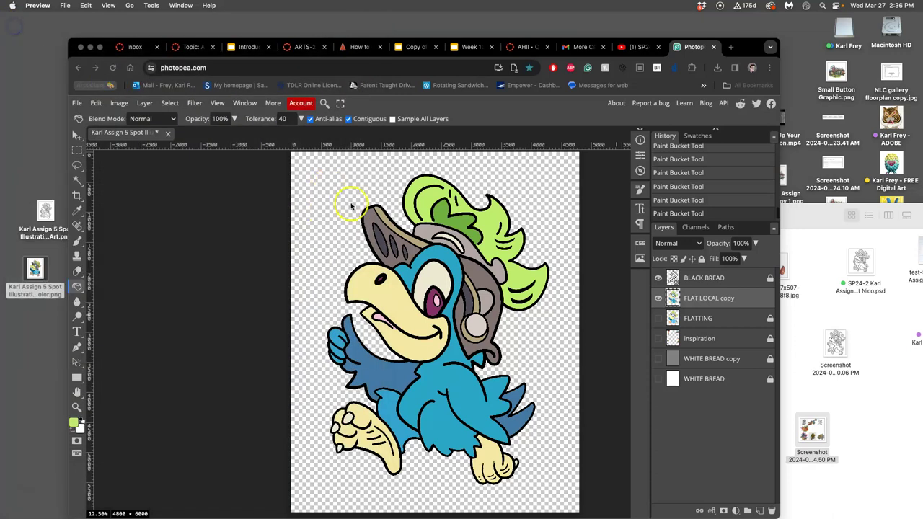
Step: Export the illustration as a PNG, changing the end of its file name to Local Flat Color, and dismiss the ad blocker notice
click(78, 105)
click(77, 103)
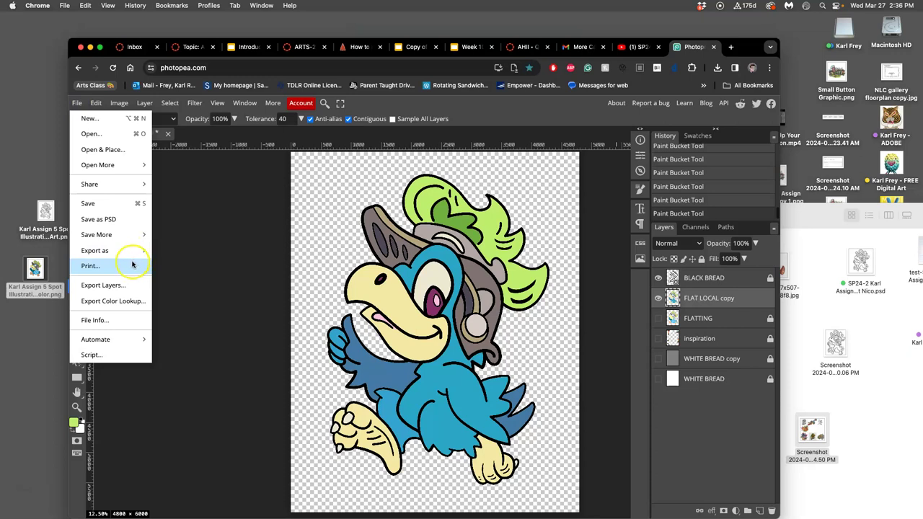
mouse_move(137, 250)
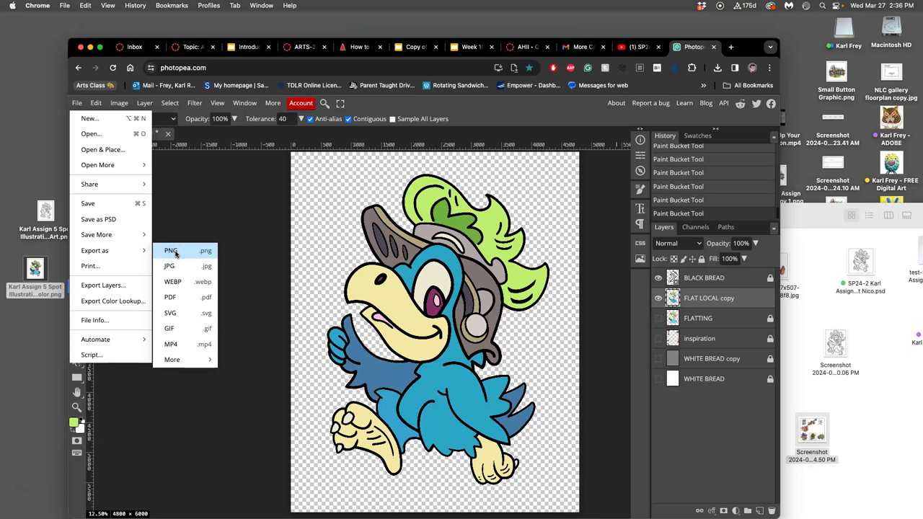
click(191, 251)
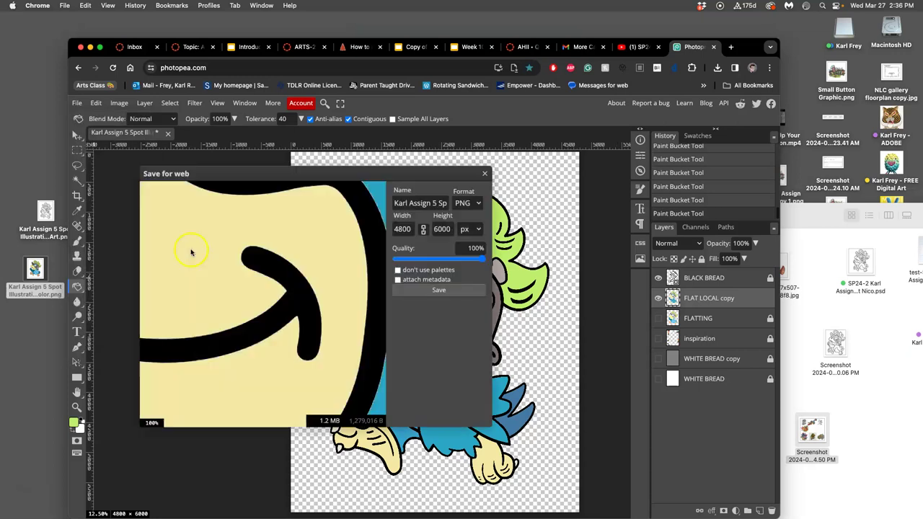
drag(438, 204, 467, 207)
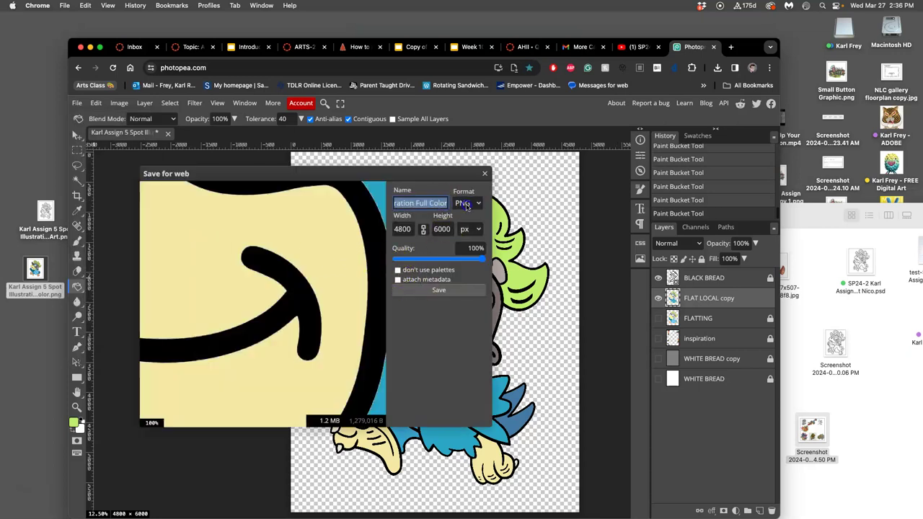
click(418, 203)
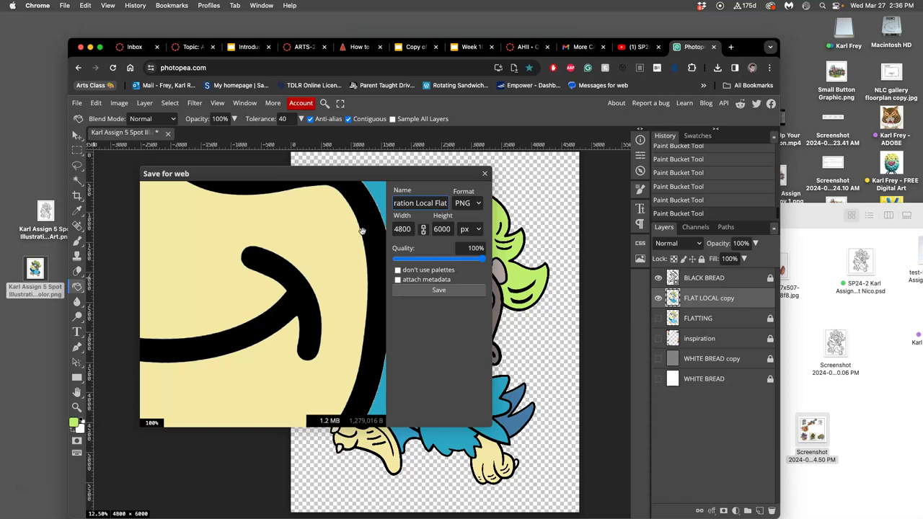
click(437, 290)
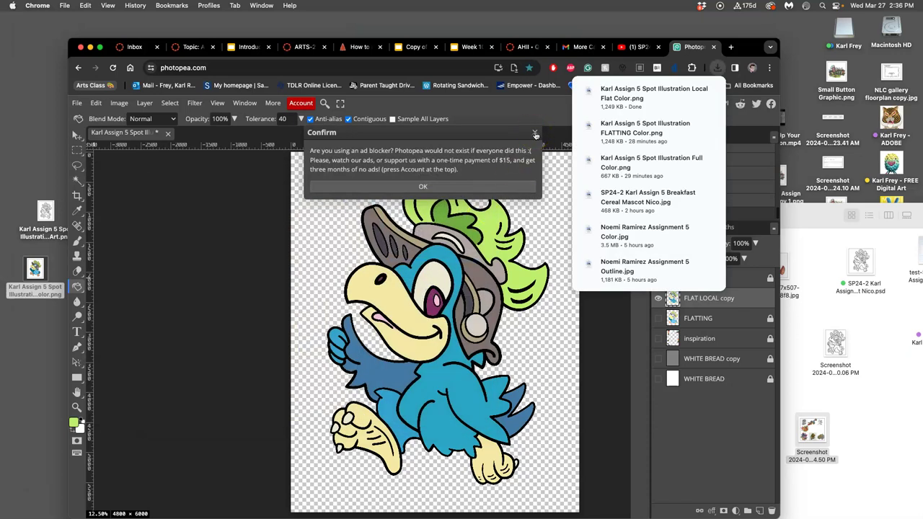
click(535, 134)
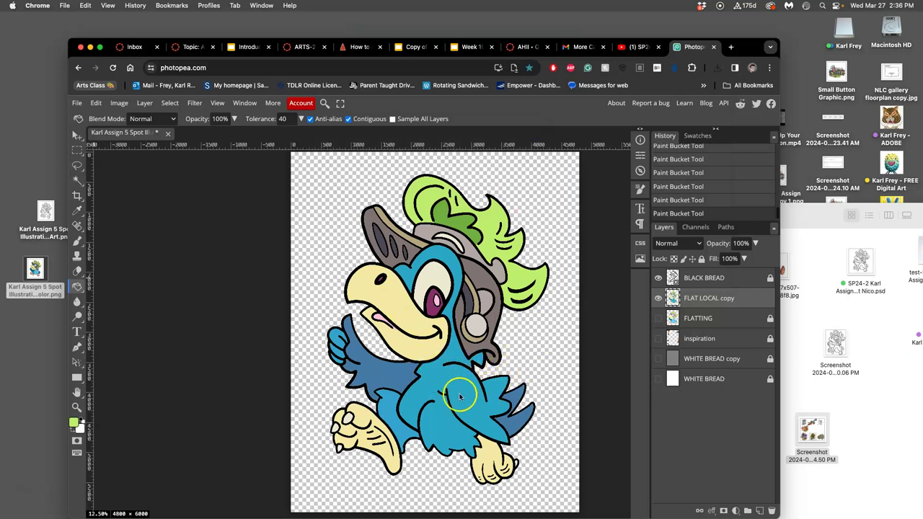
scroll(475, 403, right, 2)
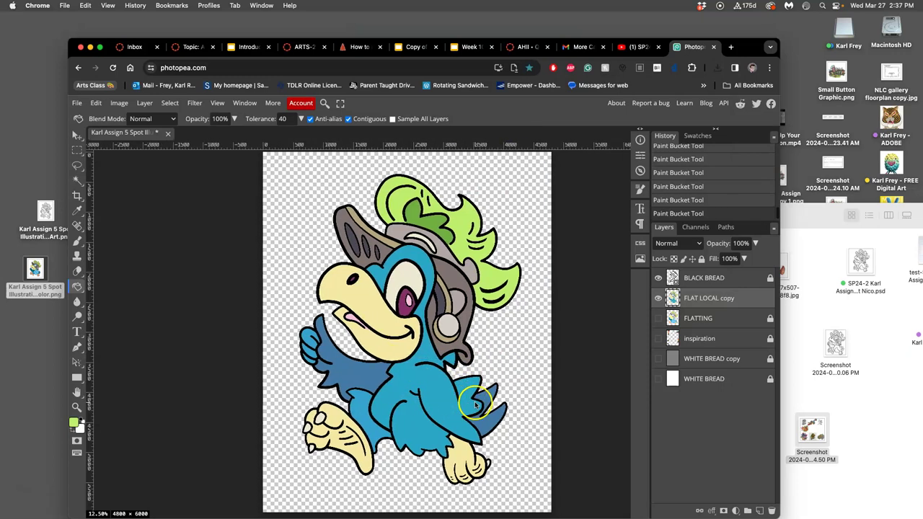
scroll(472, 404, right, 2)
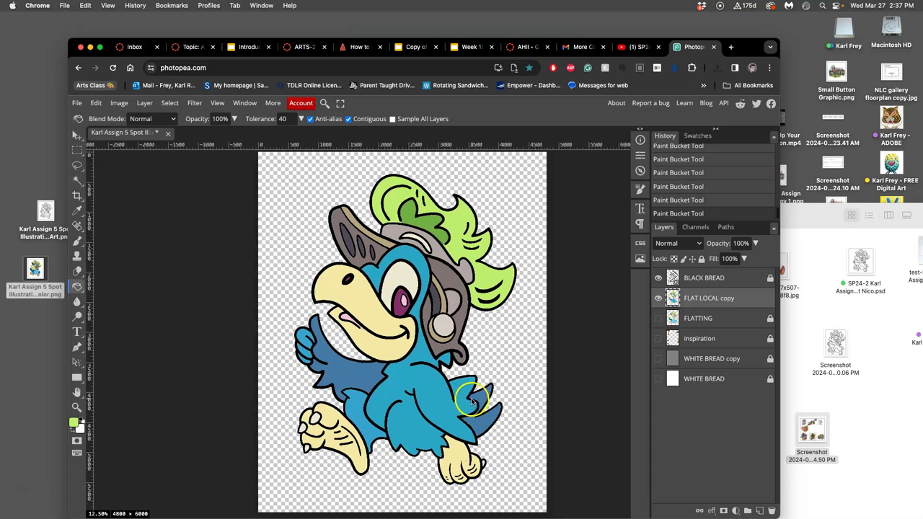
scroll(462, 405, down, 2)
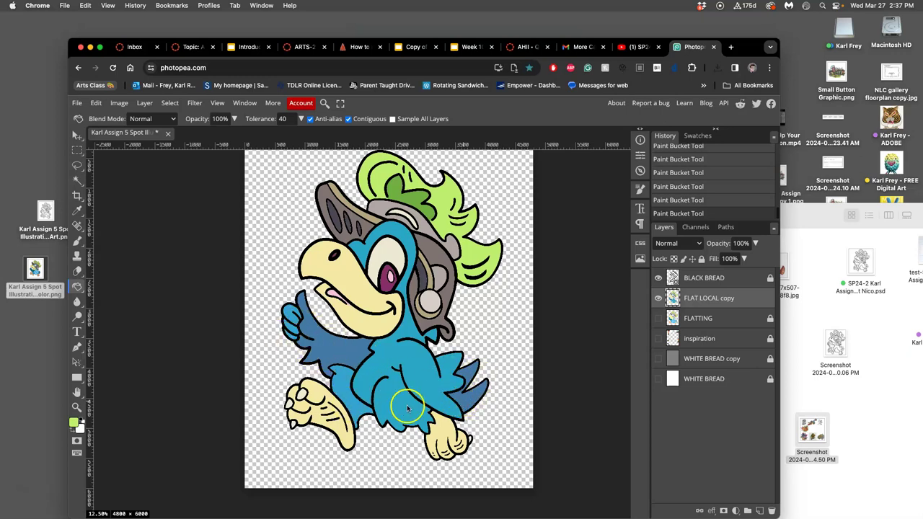
scroll(411, 406, left, 2)
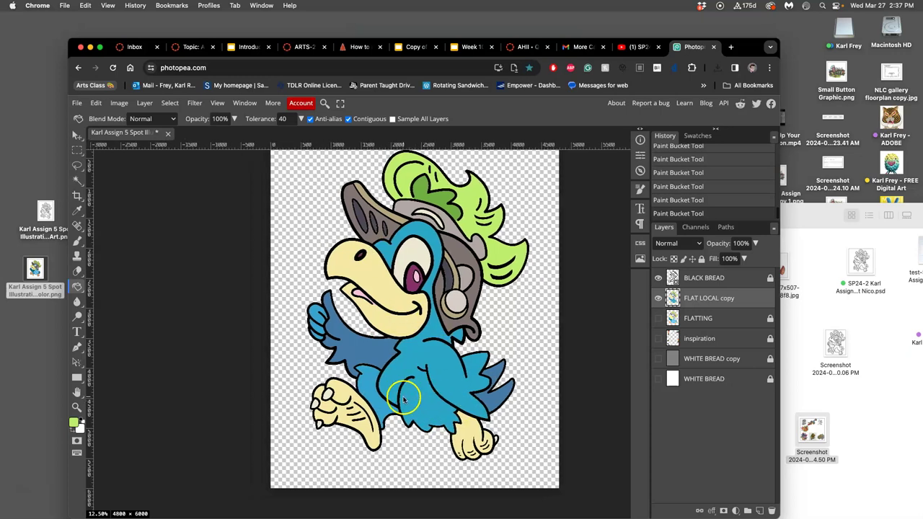
scroll(402, 406, up, 3)
scroll(402, 405, right, 1)
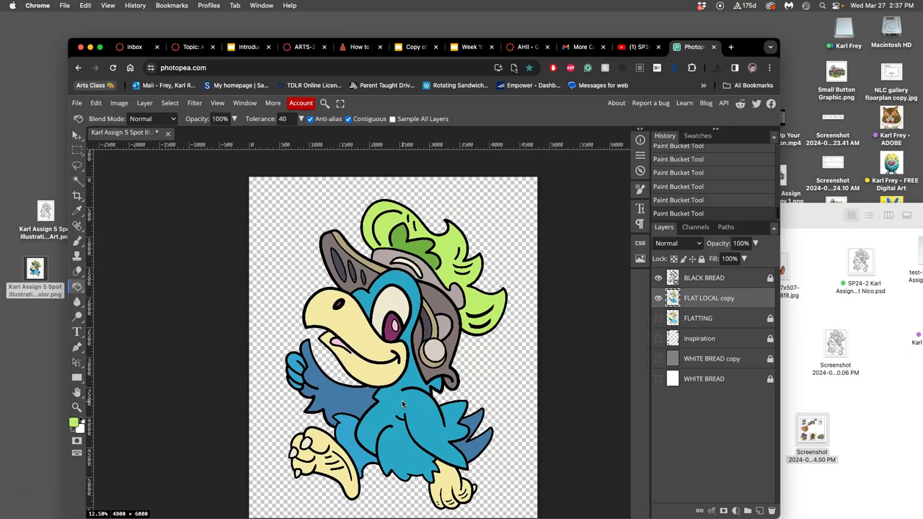
Step: Search Google Images for charlie peanuts comics in a new browser tab
click(732, 47)
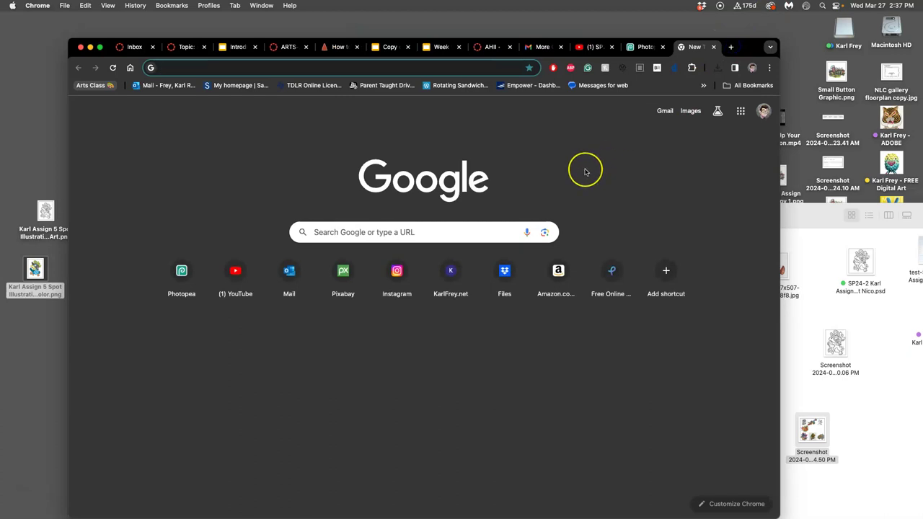
text(charlie pea)
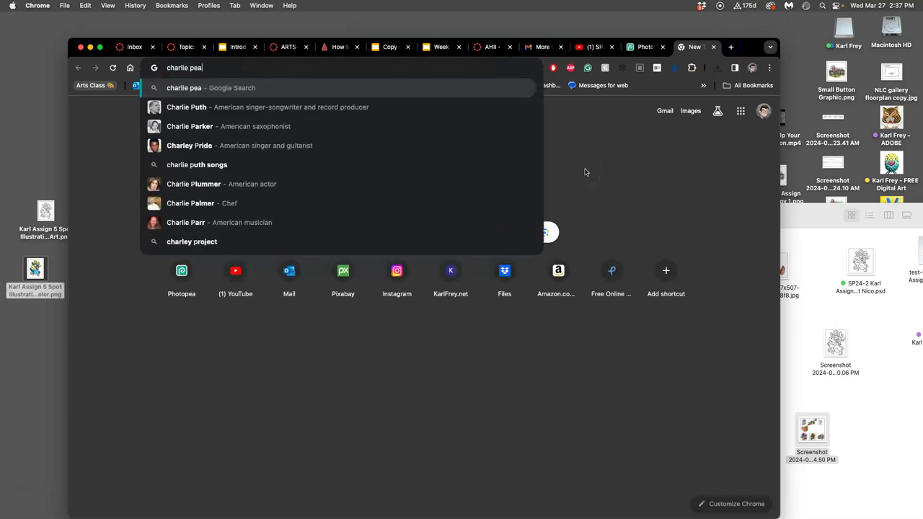
text(nuts comics)
key(Return)
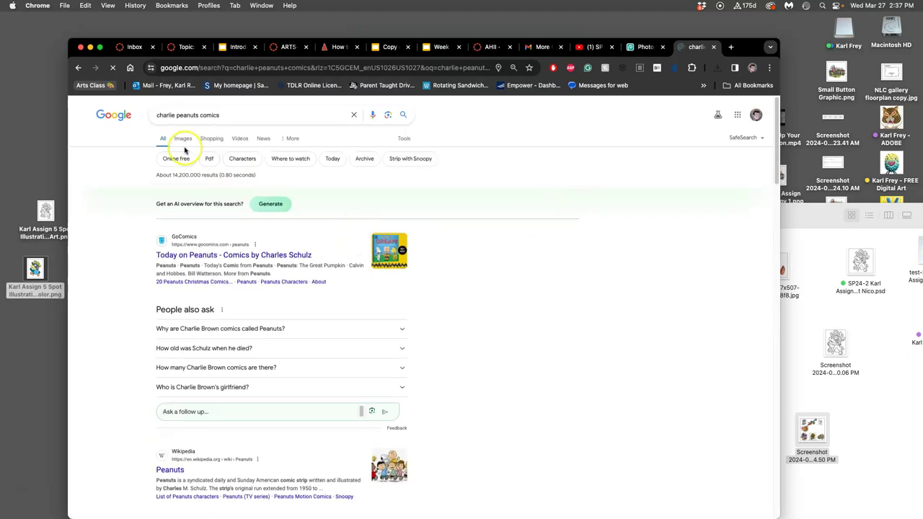
click(183, 138)
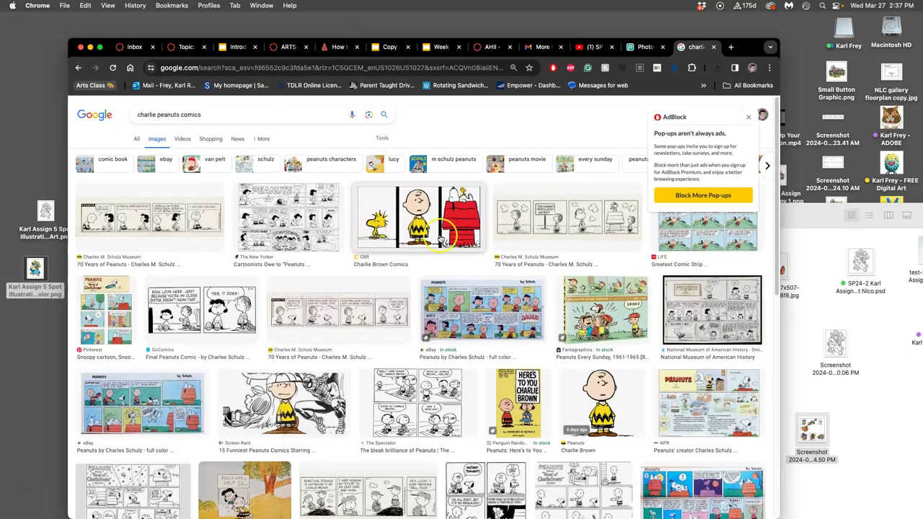
Step: Open the CBR article behind the Charlie Brown Comics image and examine its flat-colored header picture
click(436, 231)
click(639, 232)
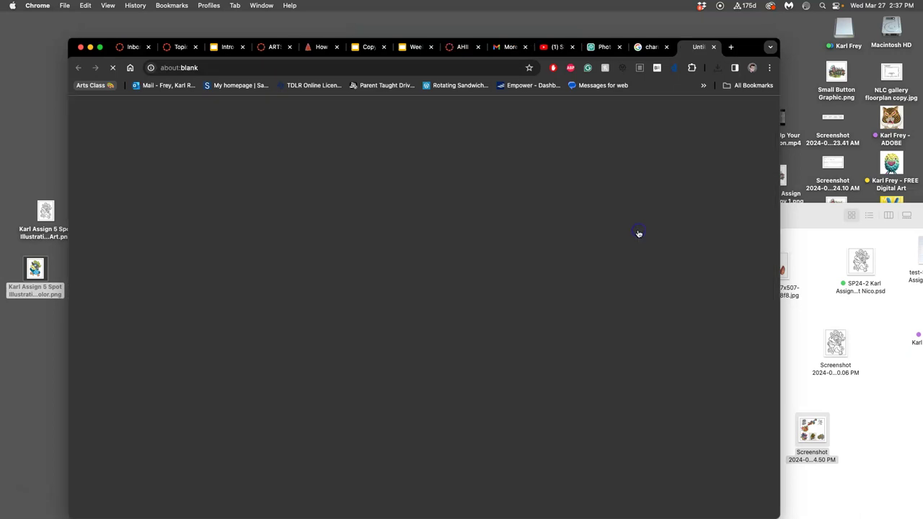
scroll(659, 258, down, 2)
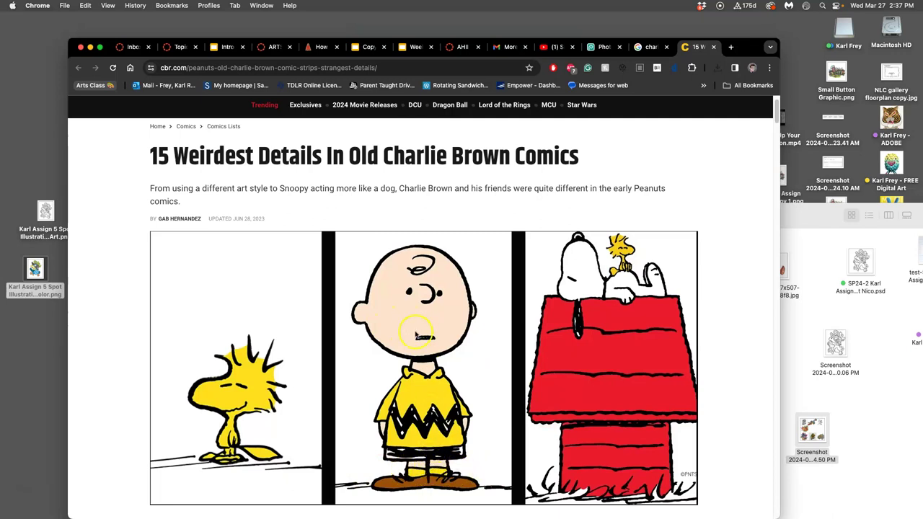
Step: Search Google for 3D Charlie Brown in another new browser tab
click(730, 47)
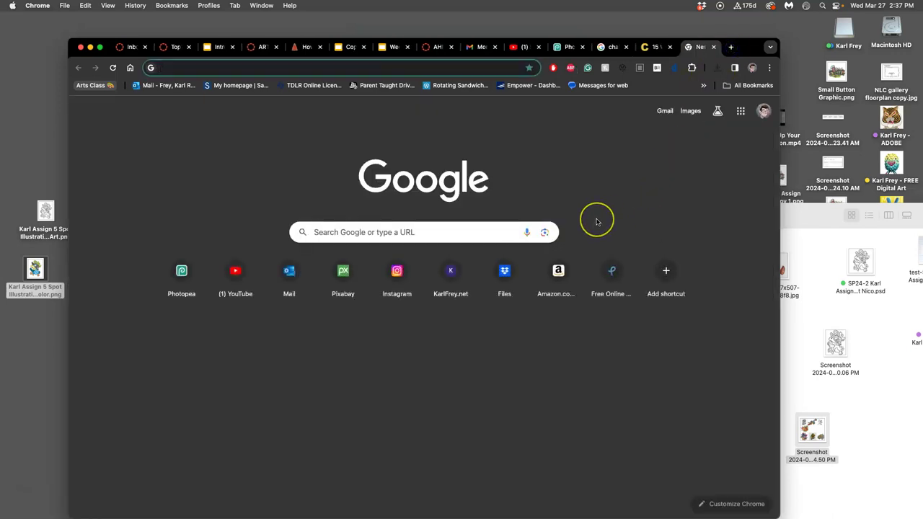
text(3D )
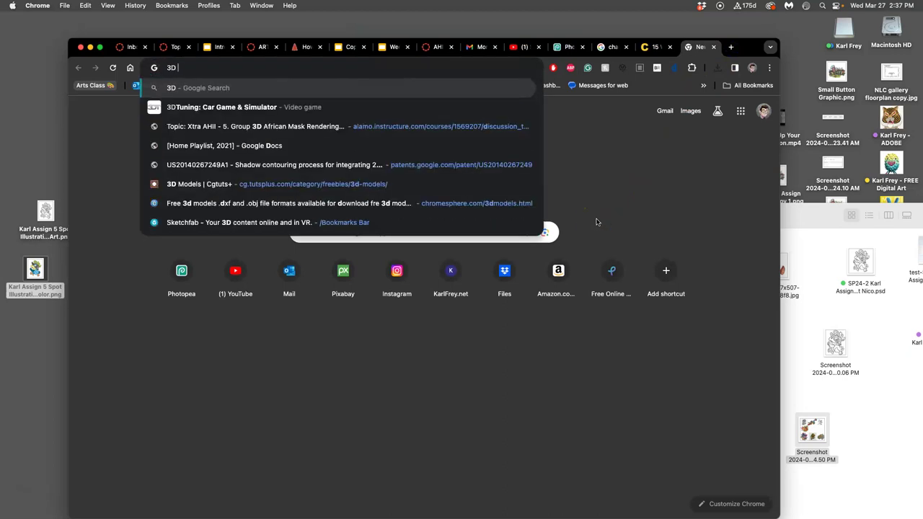
text(Charlie Brown)
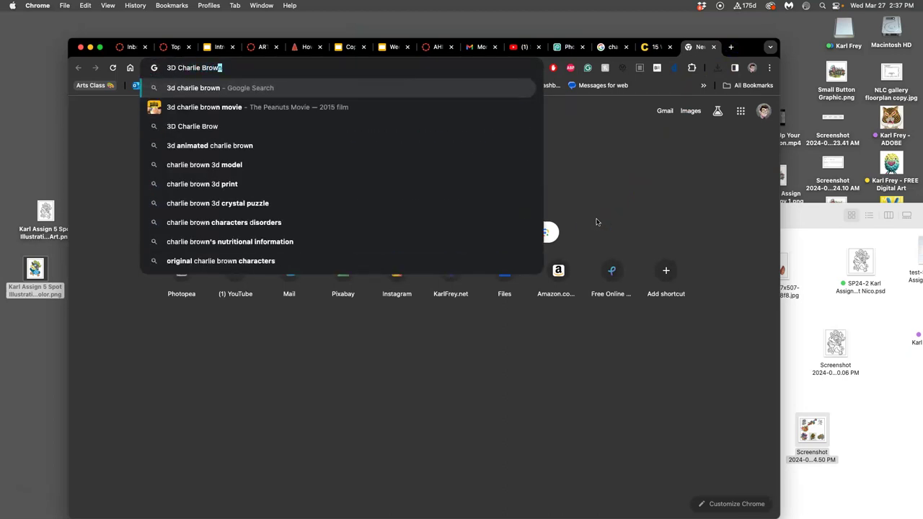
key(Return)
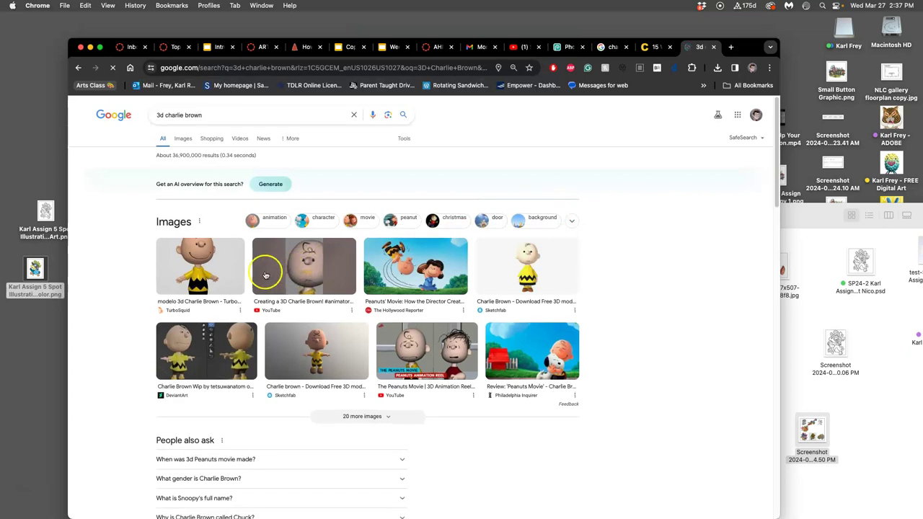
Step: Preview the TurboSquid, Sketchfab and Peanuts Movie animation reel image results to examine how the 3D characters are shaded
click(240, 275)
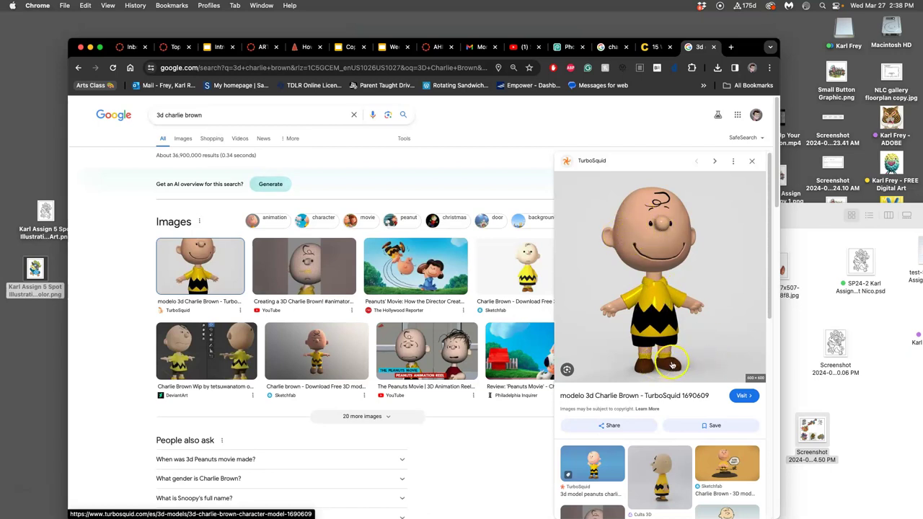
click(526, 277)
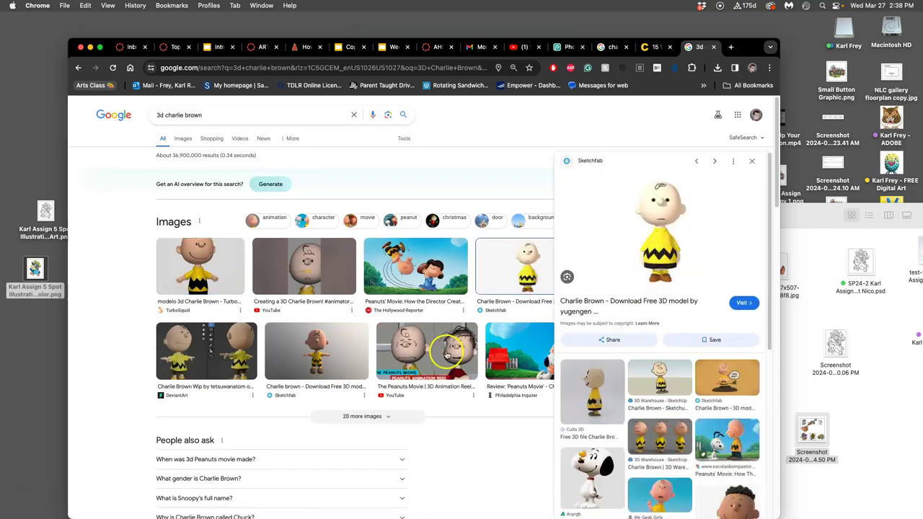
click(451, 357)
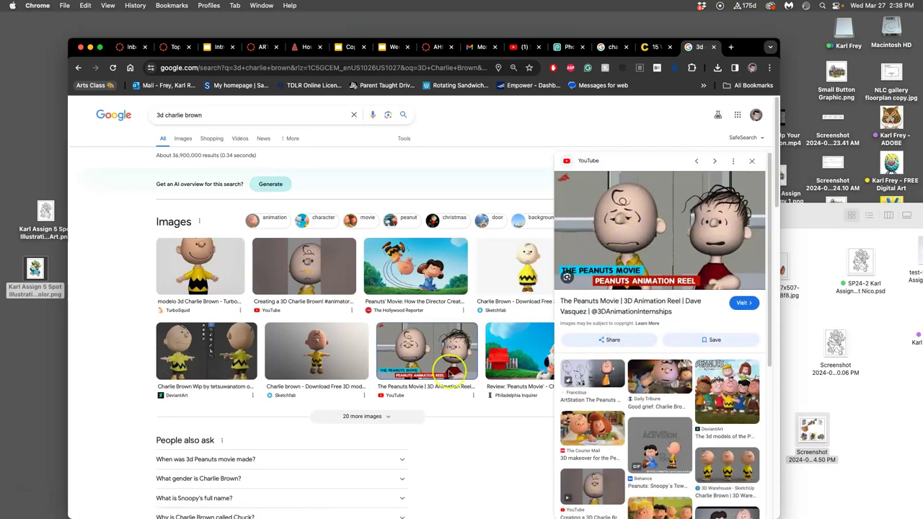
click(329, 353)
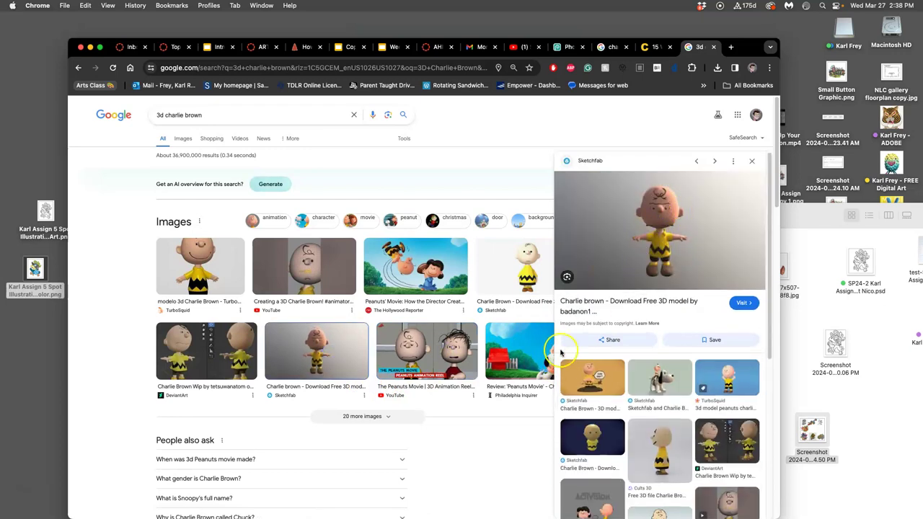
Step: Open the Sketchfab and Charlie Brown model page, rotate the 3D model to examine its shading, and close the page
click(659, 377)
click(659, 220)
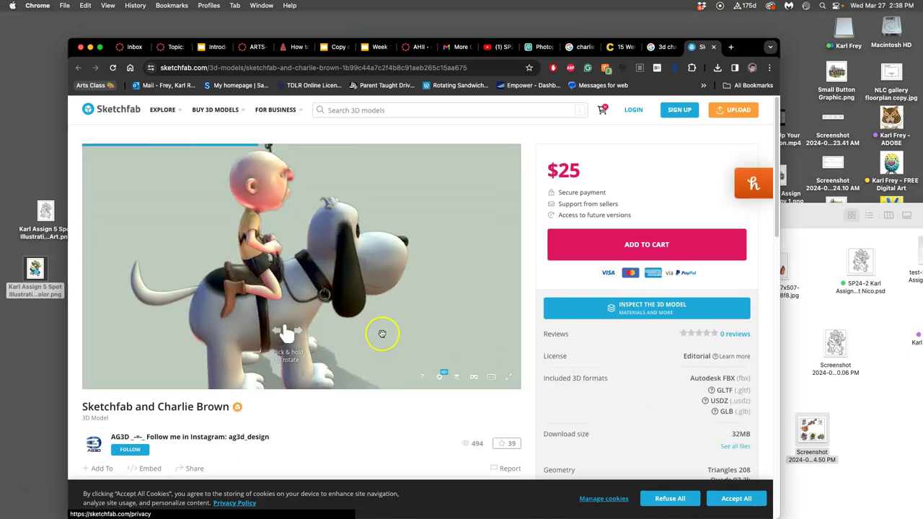
mouse_move(367, 284)
mouse_down()
mouse_move(341, 294)
mouse_move(451, 267)
mouse_move(408, 287)
mouse_move(303, 280)
mouse_move(346, 287)
mouse_move(404, 274)
mouse_move(387, 299)
mouse_move(412, 293)
mouse_move(408, 282)
mouse_move(411, 293)
mouse_move(383, 290)
mouse_up()
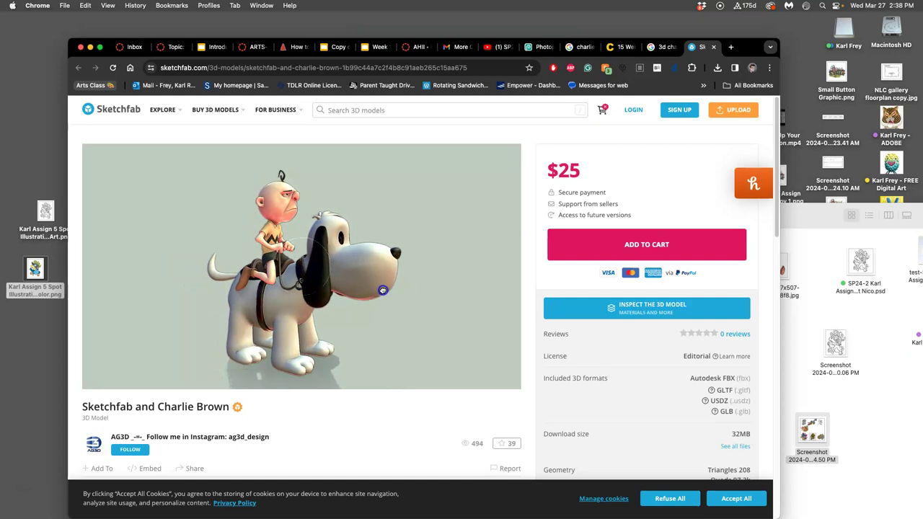
scroll(382, 290, down, 5)
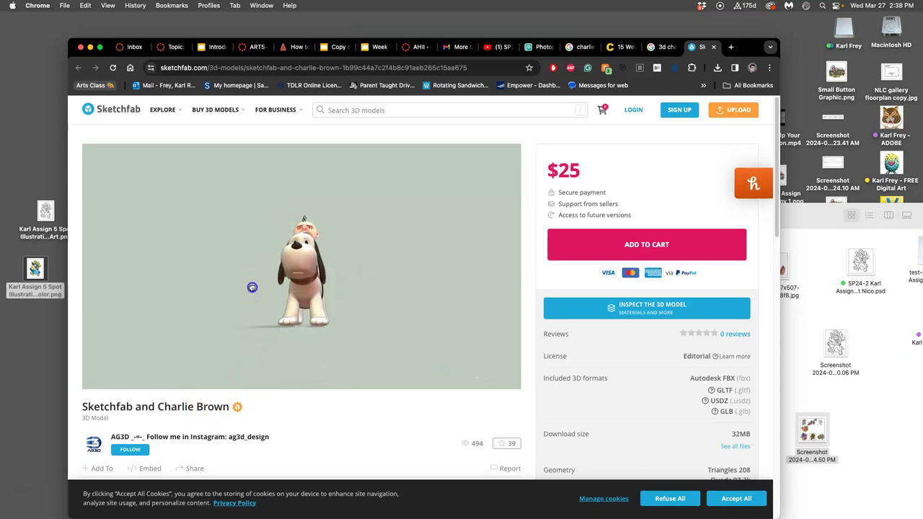
drag(262, 297, 346, 298)
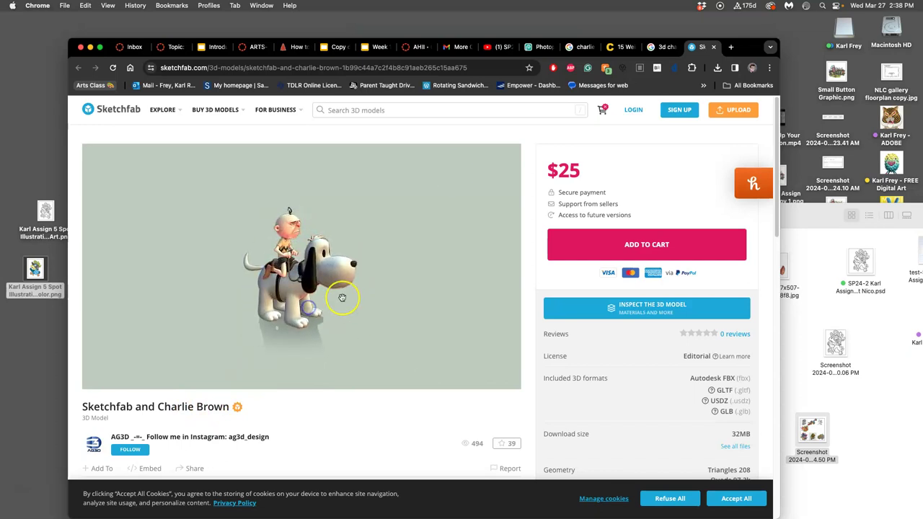
click(713, 48)
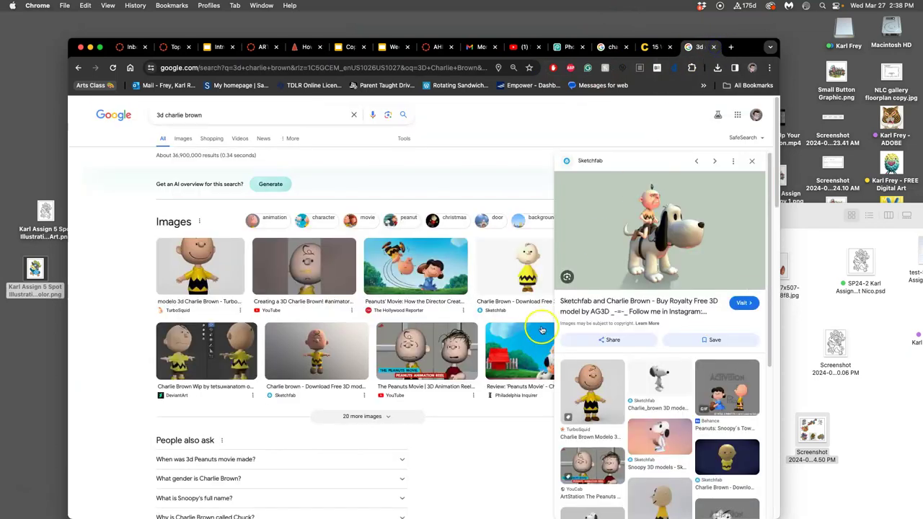
Step: Return to the mascot illustration in Photopea and place its exported local color PNG on the desktop below the other artwork files
click(351, 48)
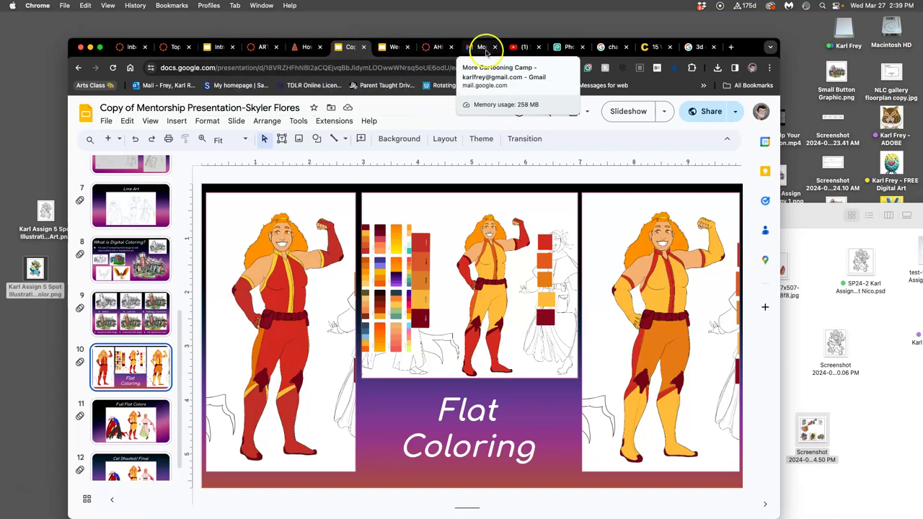
click(567, 48)
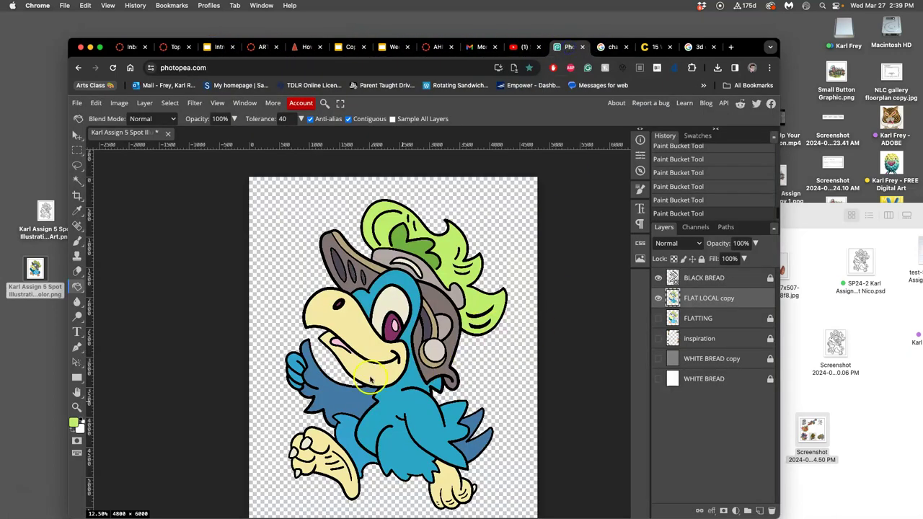
scroll(404, 361, down, 4)
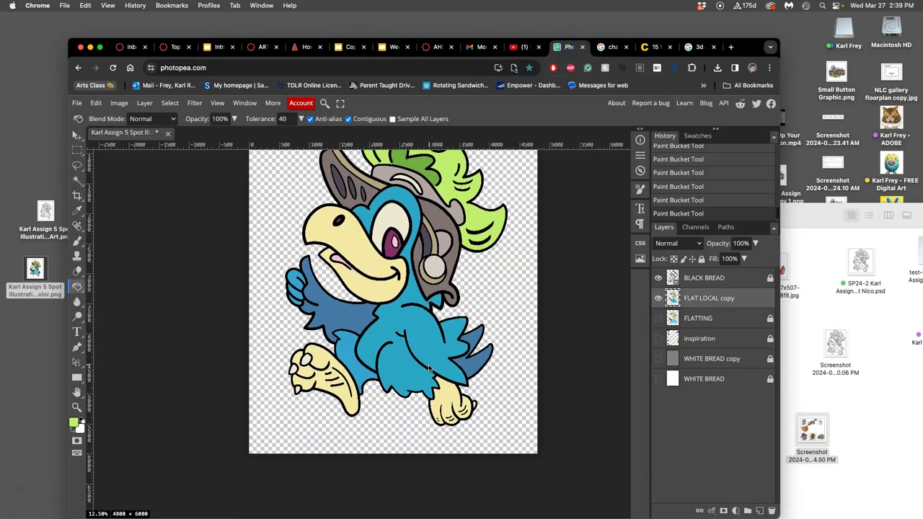
scroll(428, 369, up, 2)
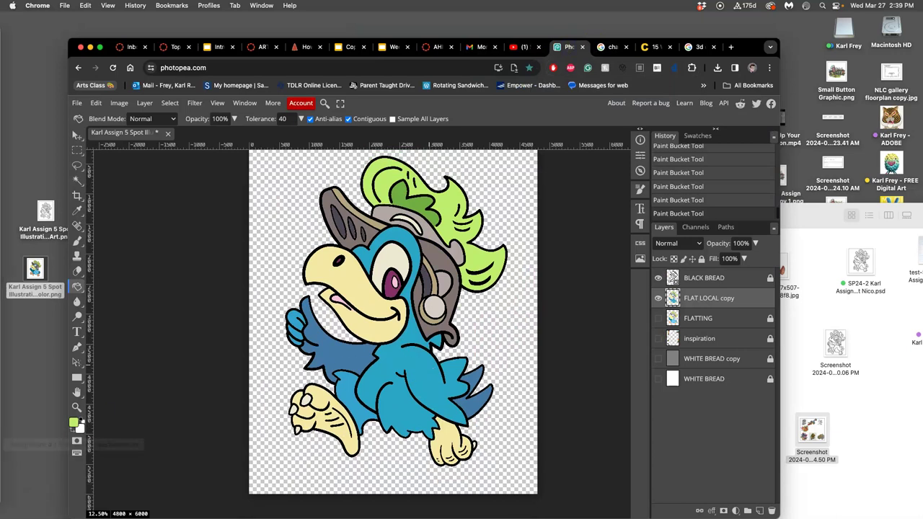
click(13, 426)
drag(81, 148, 70, 311)
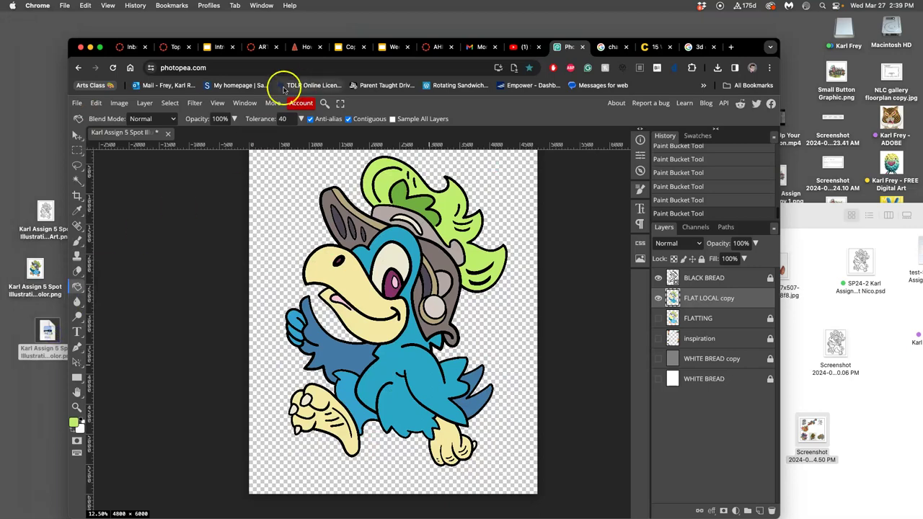
Step: Open the instructor's example post in the Canvas assignment discussion for editing
click(180, 46)
scroll(466, 421, down, 5)
scroll(467, 422, down, 10)
scroll(483, 408, up, 10)
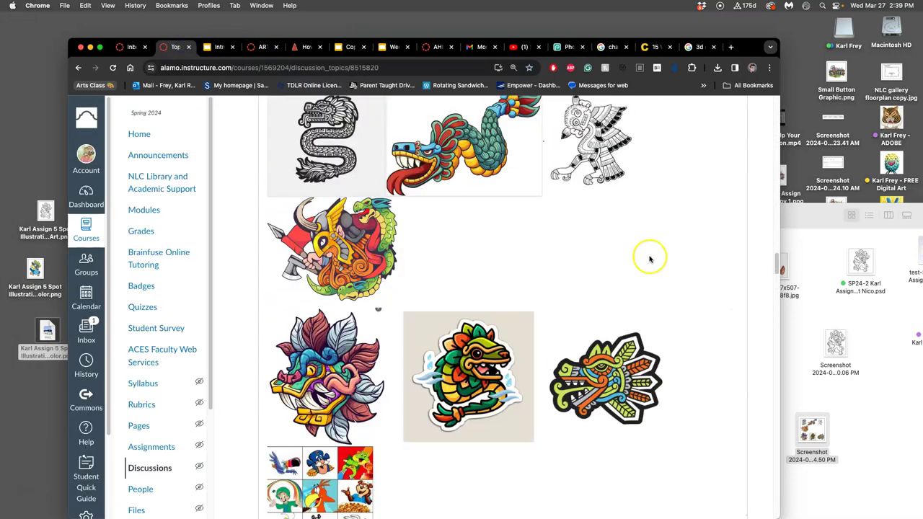
scroll(649, 258, up, 5)
click(729, 435)
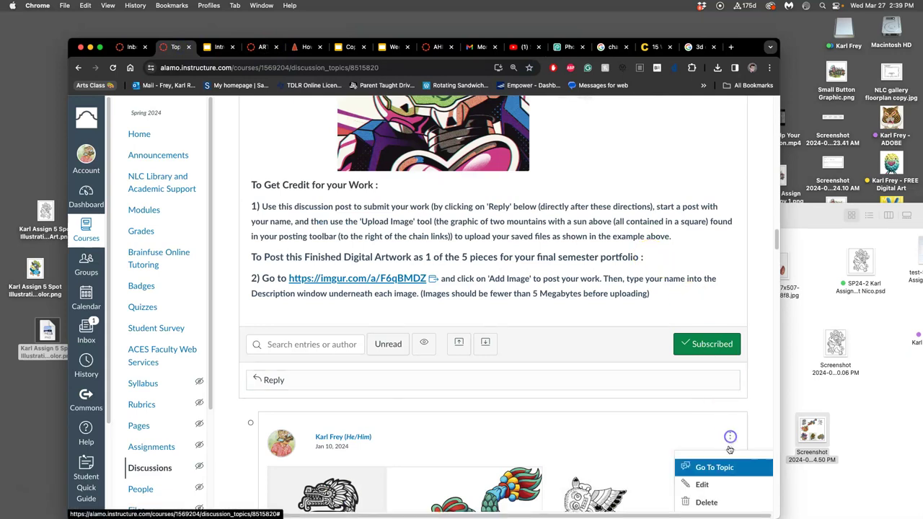
click(703, 485)
Step: Insert the exported local color PNG from the desktop on the line below the FLATTING COLORS image in the post
scroll(446, 426, down, 10)
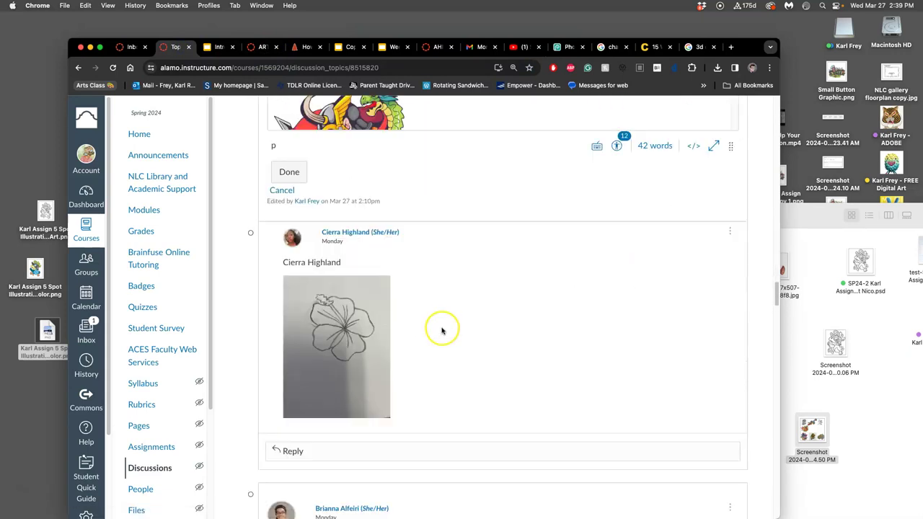
scroll(442, 330, up, 3)
scroll(391, 188, down, 10)
click(395, 236)
click(488, 181)
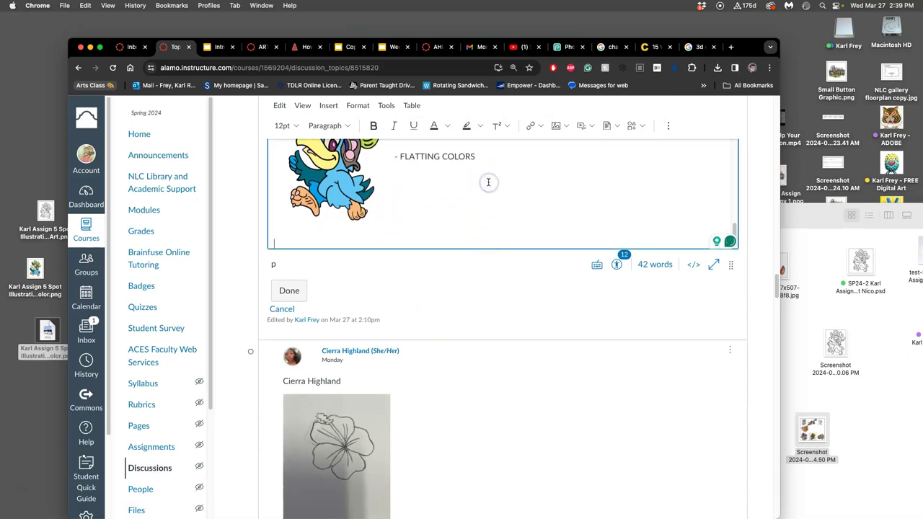
drag(38, 336, 325, 236)
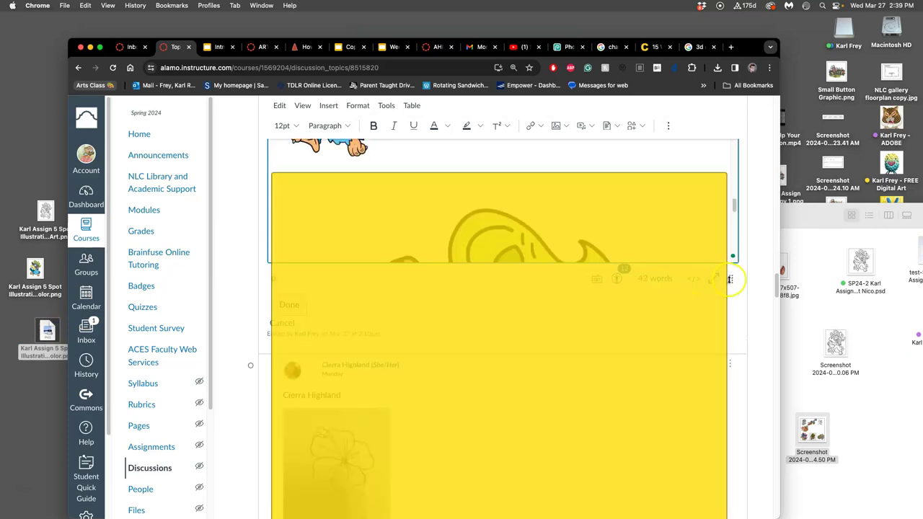
Step: Enlarge the post editor and shrink the inserted mascot image to roughly match the flatting image above it
drag(730, 266, 731, 492)
click(620, 382)
drag(724, 174, 419, 166)
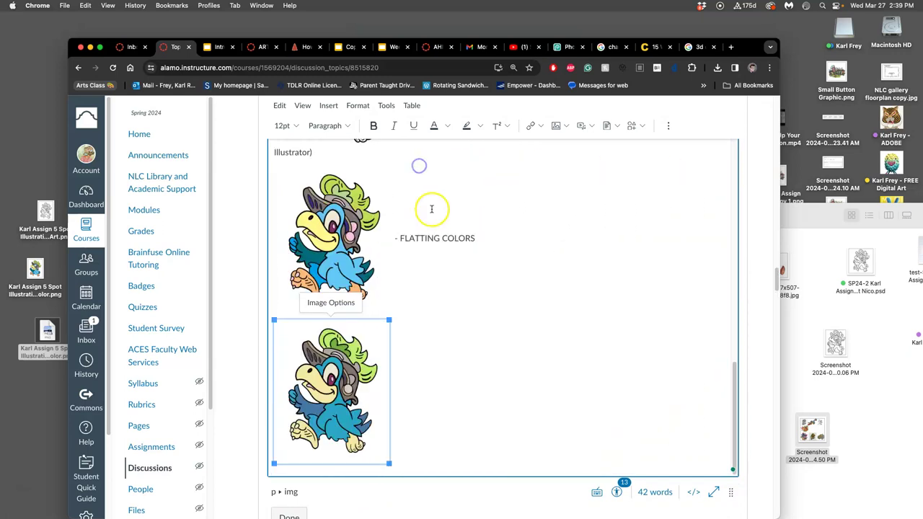
Step: Caption the inserted image as local flat colors and save the edited discussion post
click(414, 375)
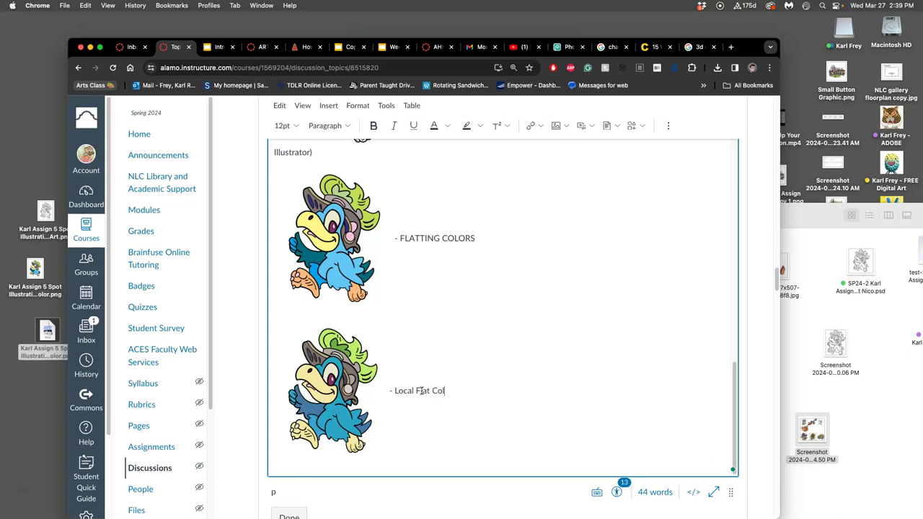
click(289, 515)
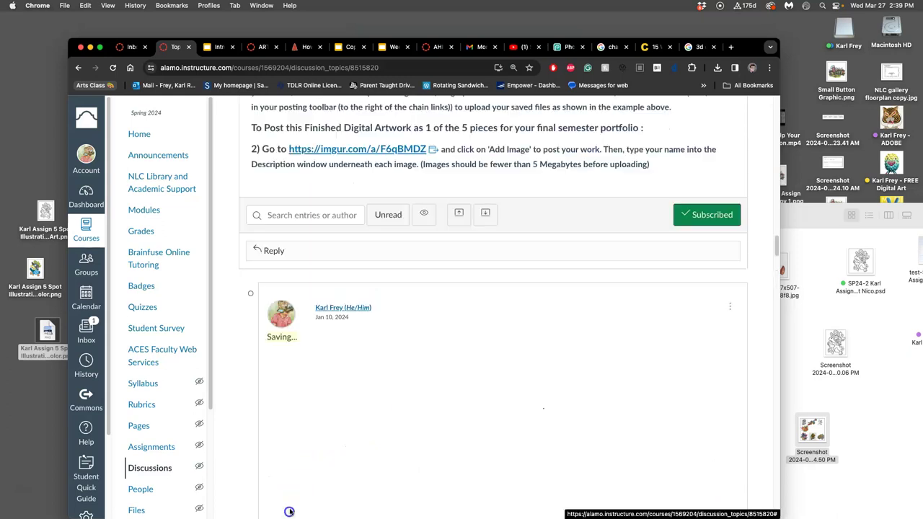
Step: Examine the Full Flat Colors and Cel Shaded/Final slides in the mentorship presentation
click(390, 47)
click(349, 47)
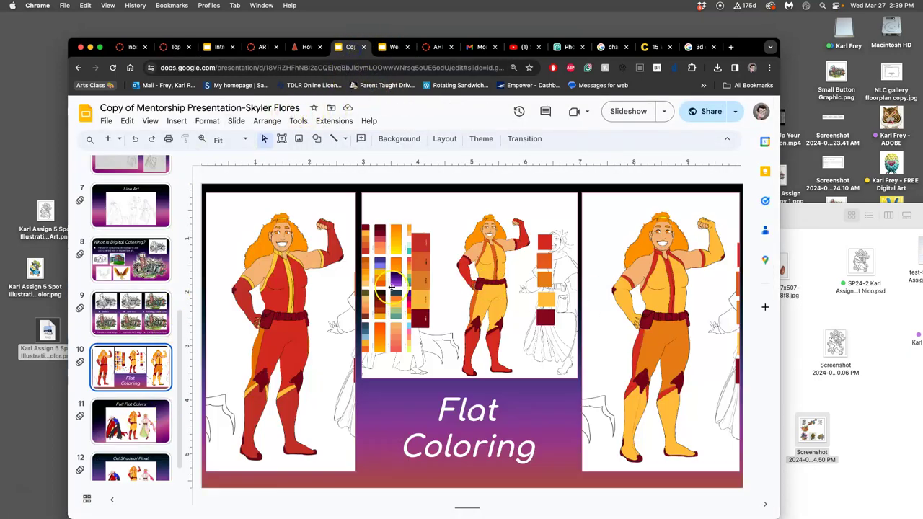
click(141, 418)
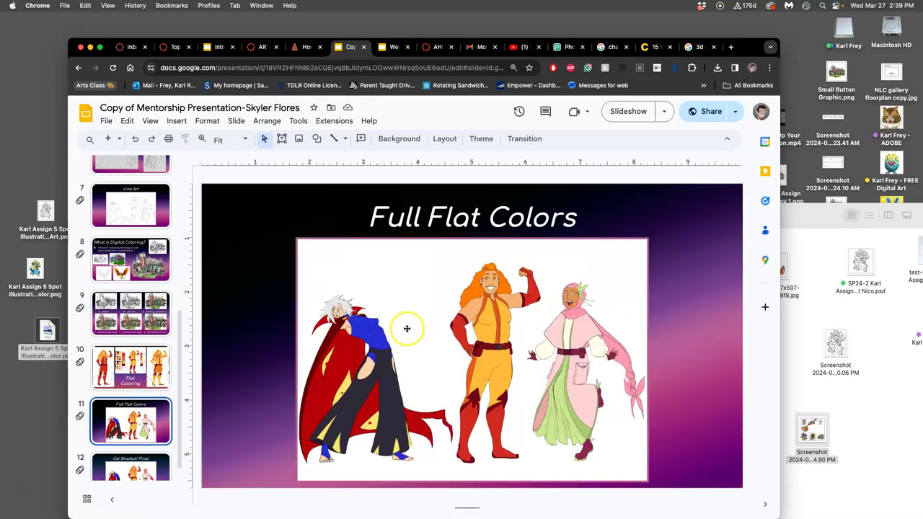
click(129, 459)
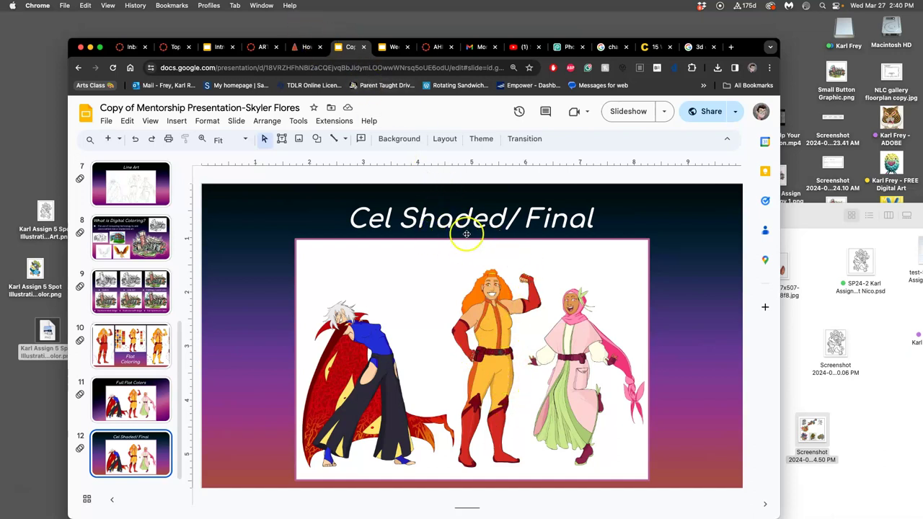
Step: Go to the ARTS-2348-006 course home page and close the liznugentdraws.com blog tab
click(307, 46)
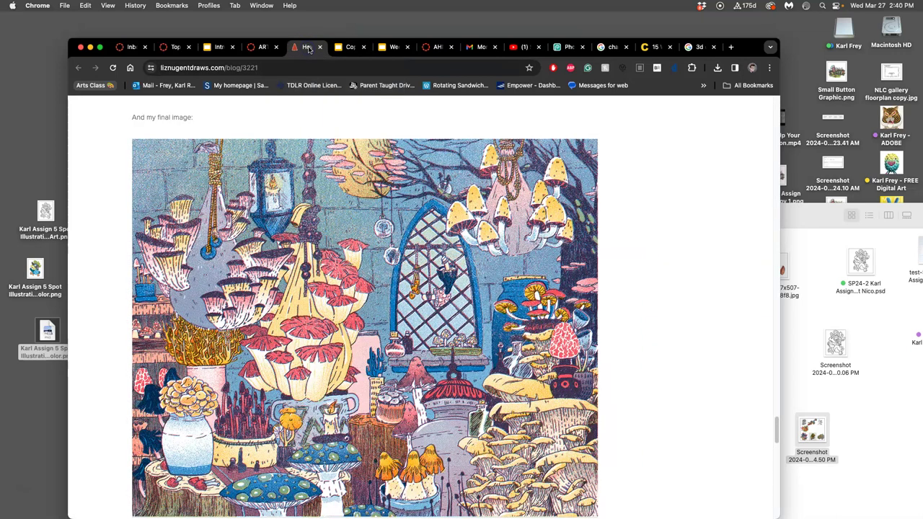
click(264, 46)
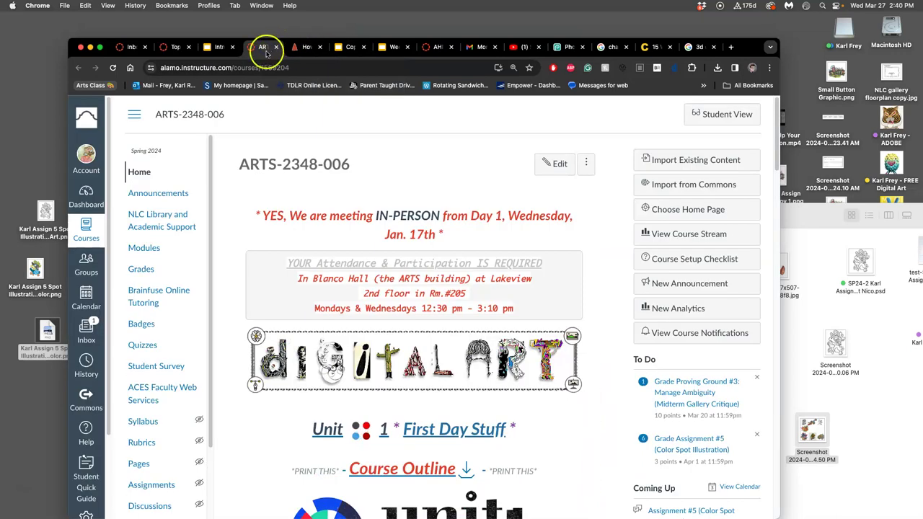
click(320, 47)
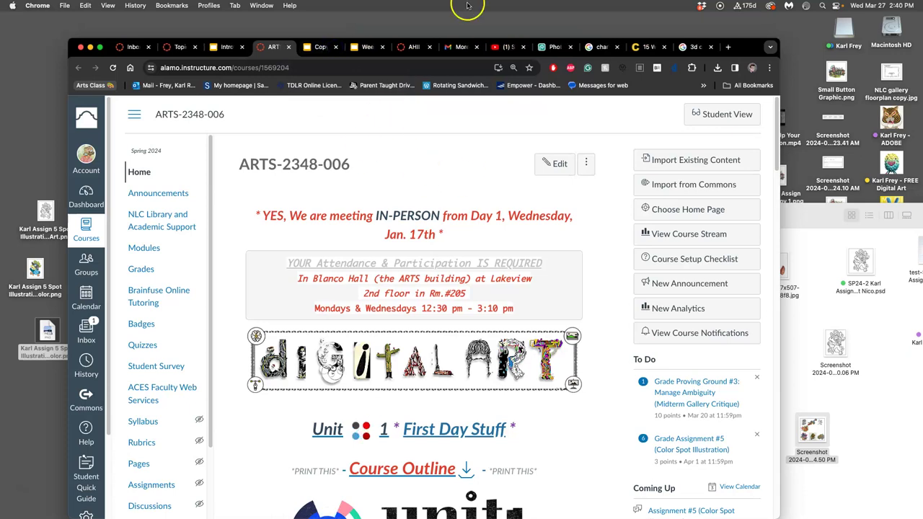
Step: From the course's Assignment Sheets page, open the Professional Example of Setting Up a Digital File for Vintage Risograph Printing in a new tab
scroll(443, 273, down, 5)
click(415, 326)
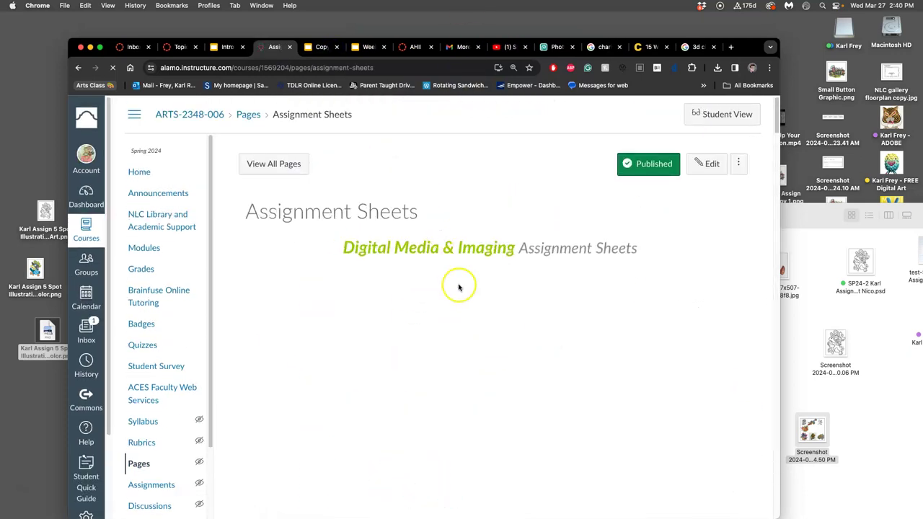
scroll(468, 286, down, 20)
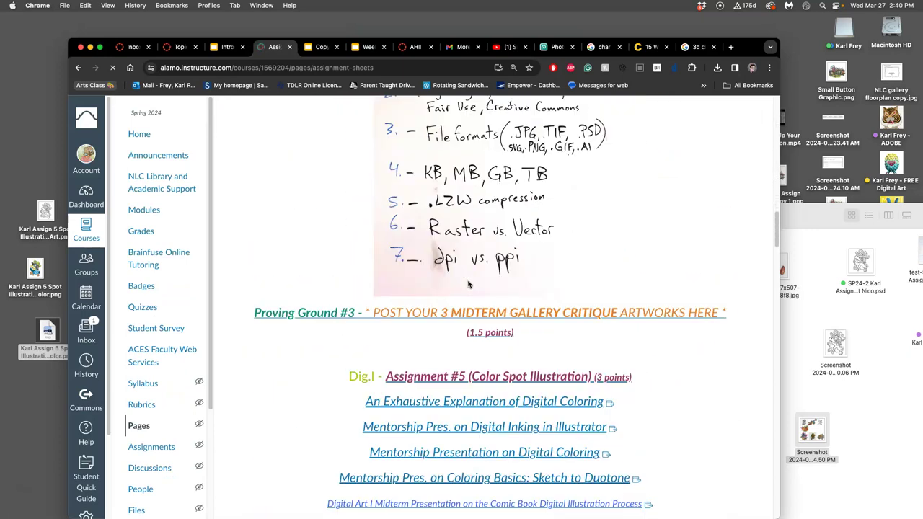
scroll(468, 284, up, 3)
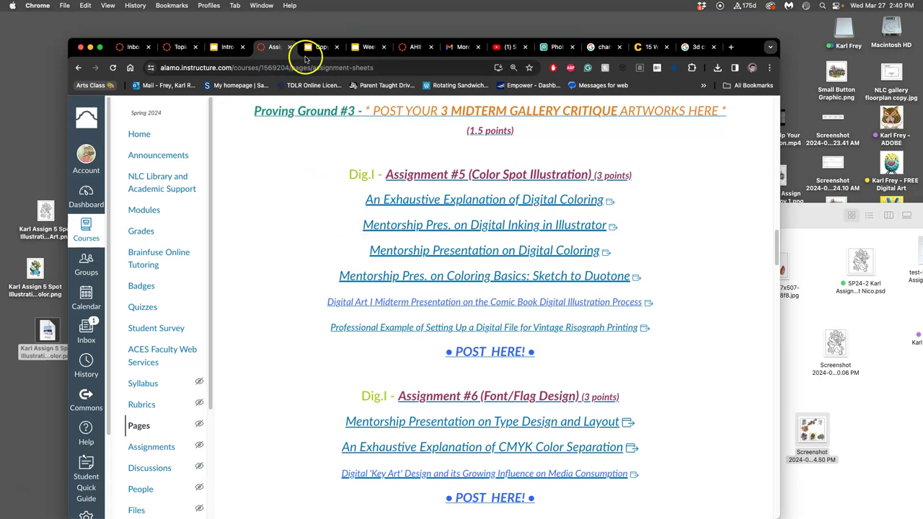
right_click(473, 330)
click(504, 330)
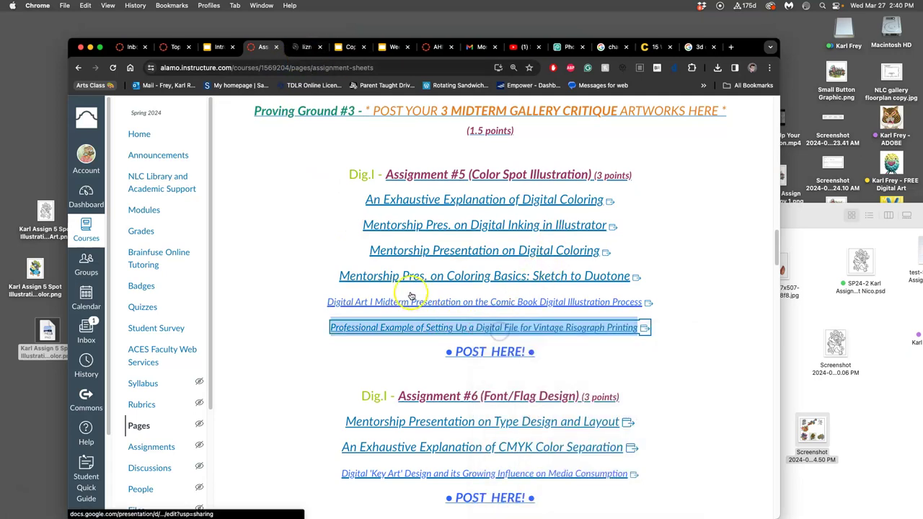
click(305, 47)
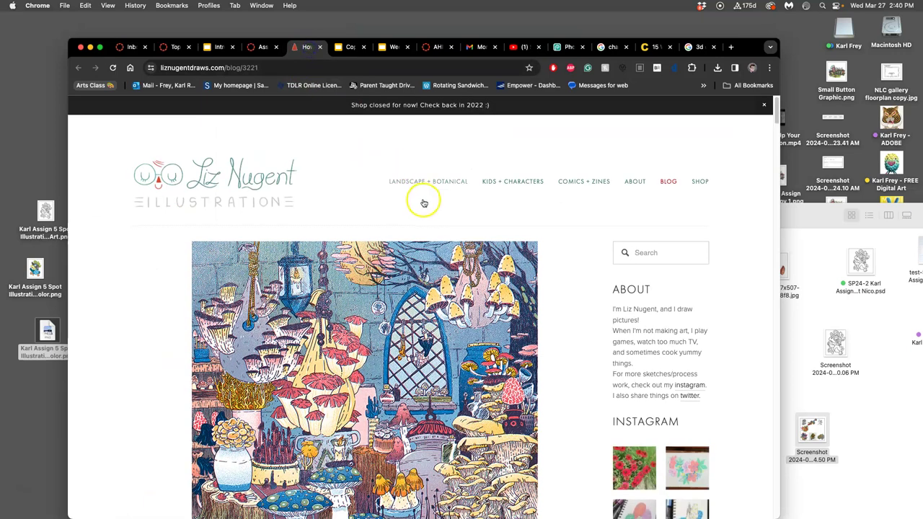
Step: Read through the How to Fake a Riso Print article, examine the Step 7 multiply-layer image gallery, and return to the Assignment Sheets page
scroll(433, 214, down, 2)
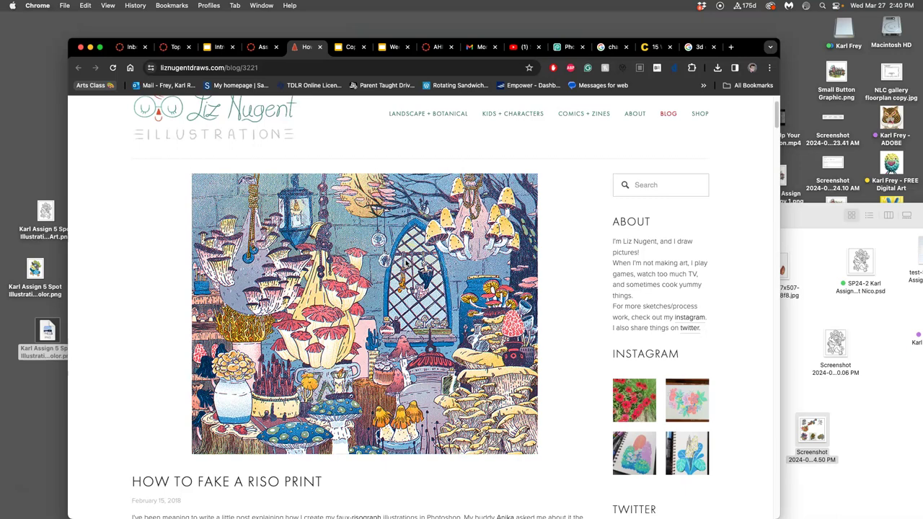
scroll(404, 259, down, 15)
scroll(404, 259, down, 20)
scroll(401, 260, down, 20)
scroll(402, 260, down, 10)
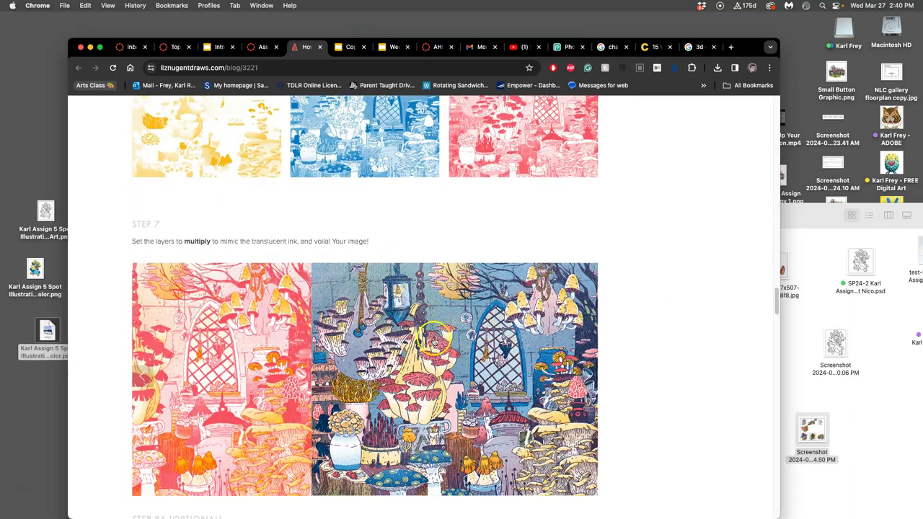
click(433, 339)
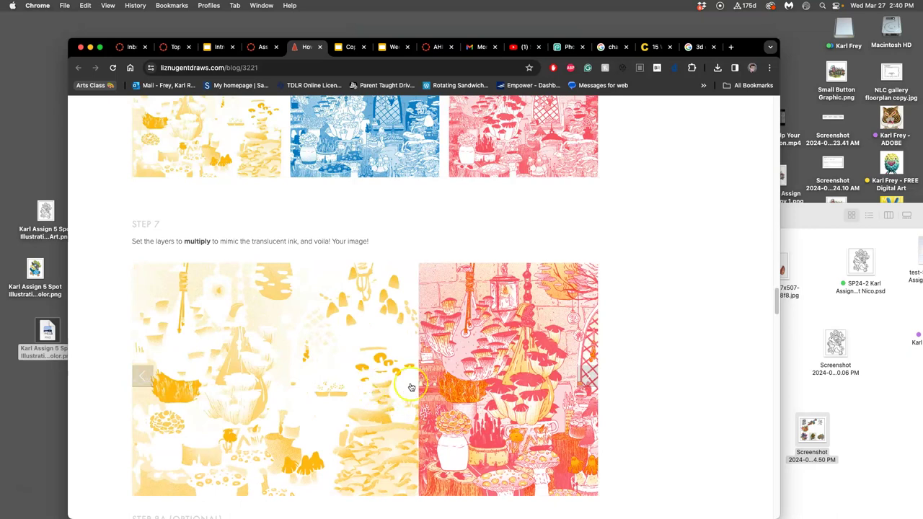
click(585, 376)
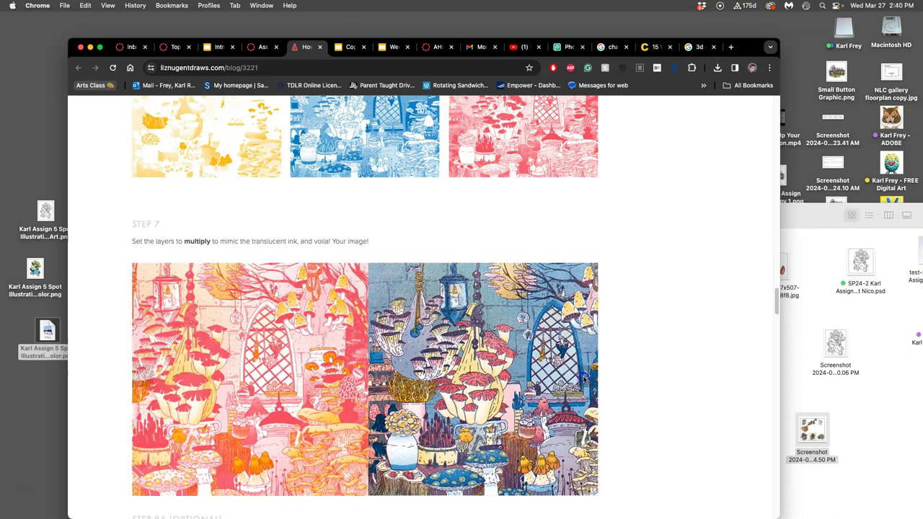
click(580, 379)
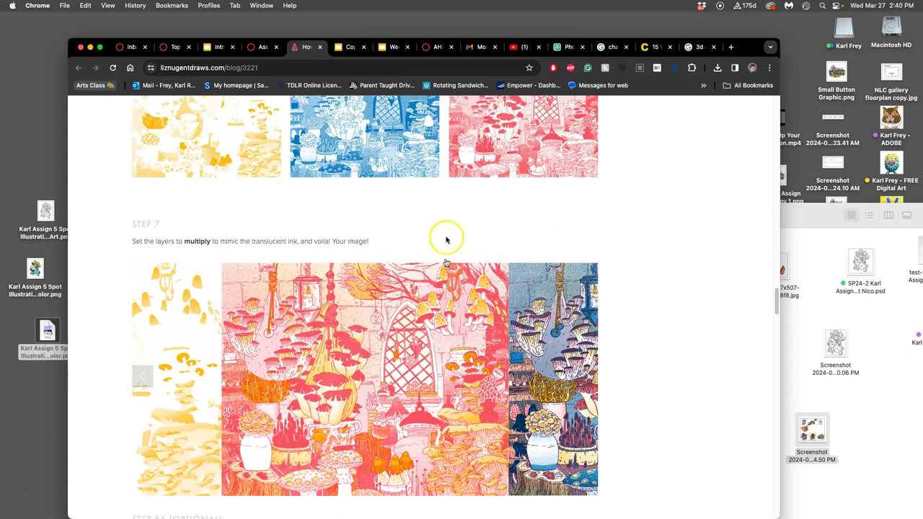
click(264, 46)
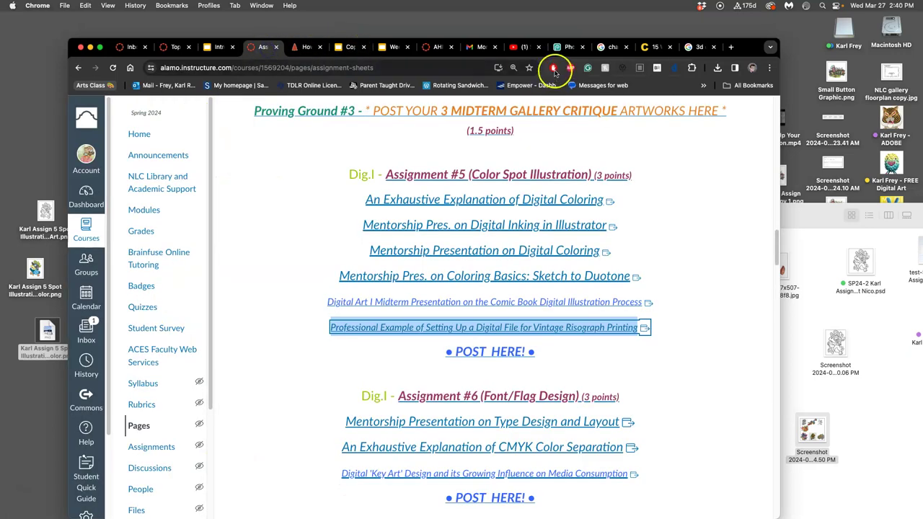
Step: In Photopea, duplicate the FLAT LOCAL copy layer, then lock and hide the original beneath it
click(566, 47)
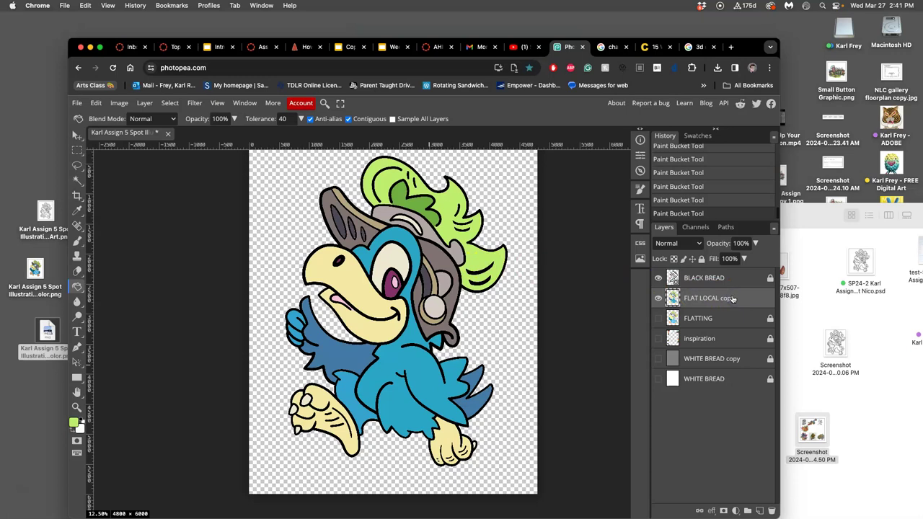
key(super+j)
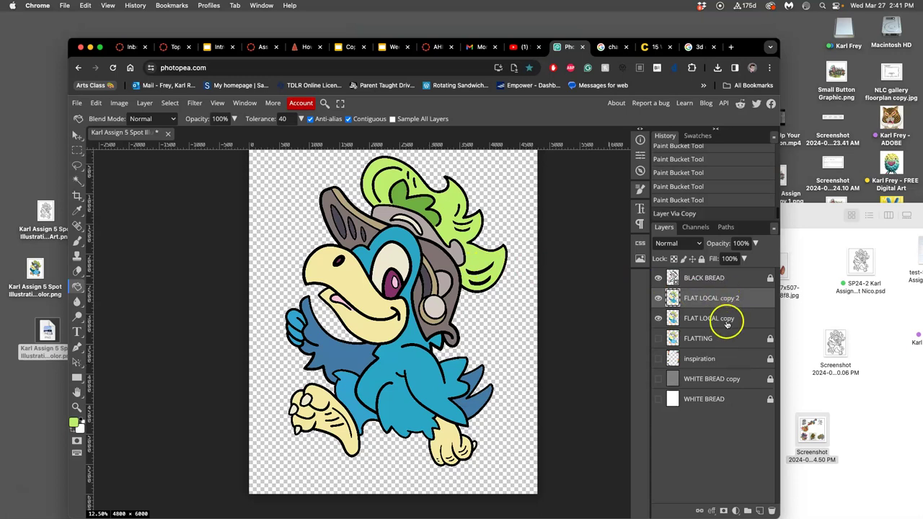
click(726, 321)
click(701, 259)
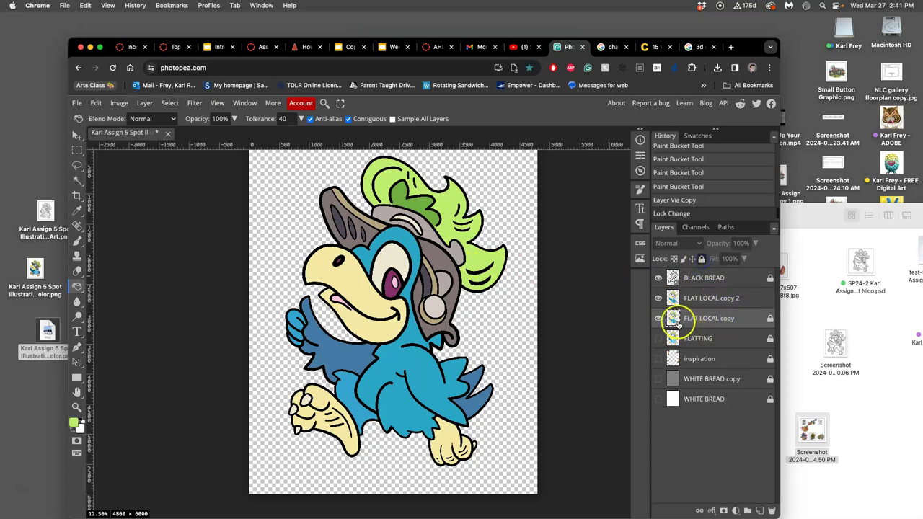
click(658, 318)
Step: Rename the duplicated layer as Highlights Duotone Hard and make the FLAT LOCAL copy layer visible again
click(693, 302)
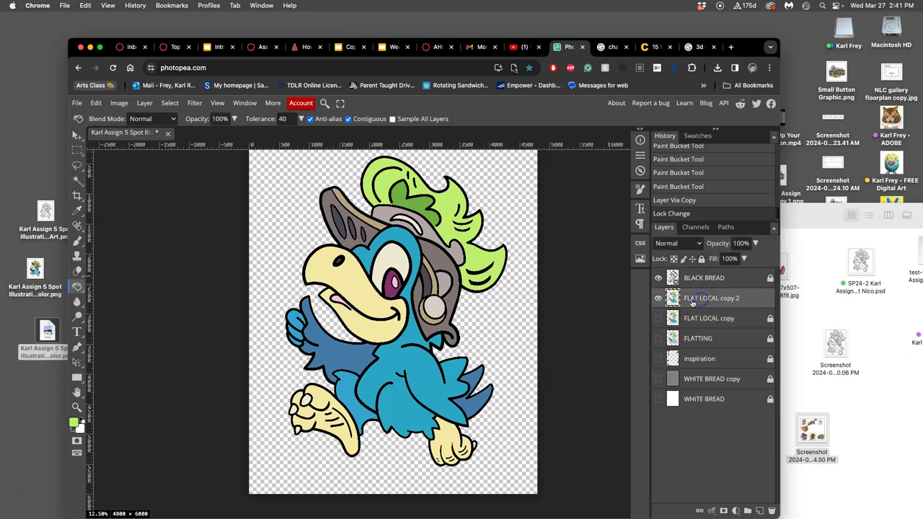
double_click(703, 300)
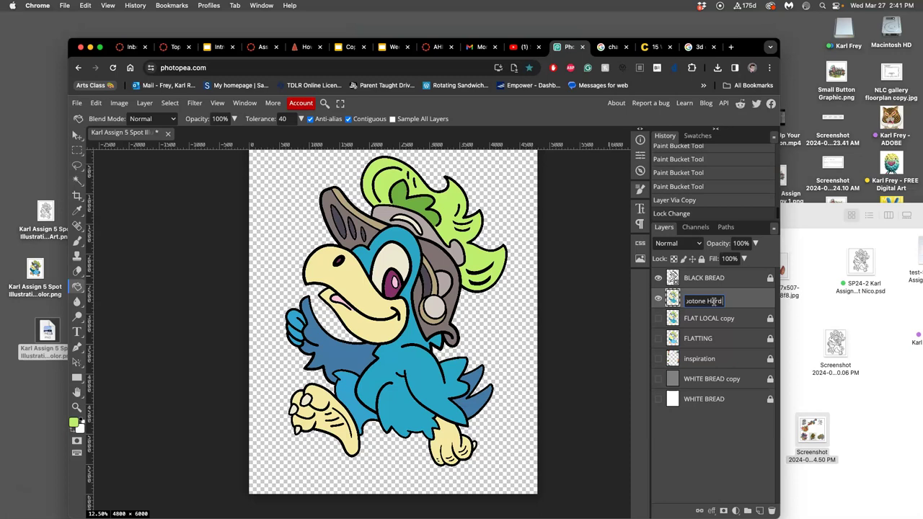
key(Return)
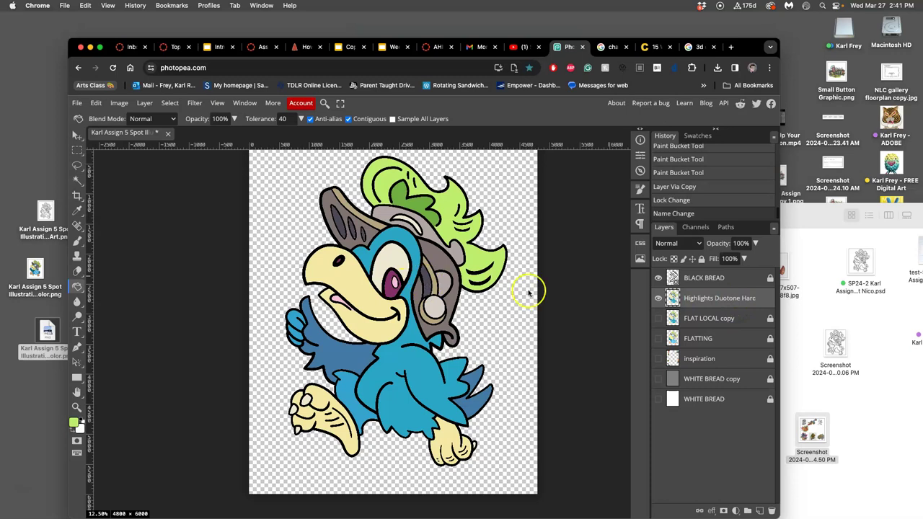
click(658, 317)
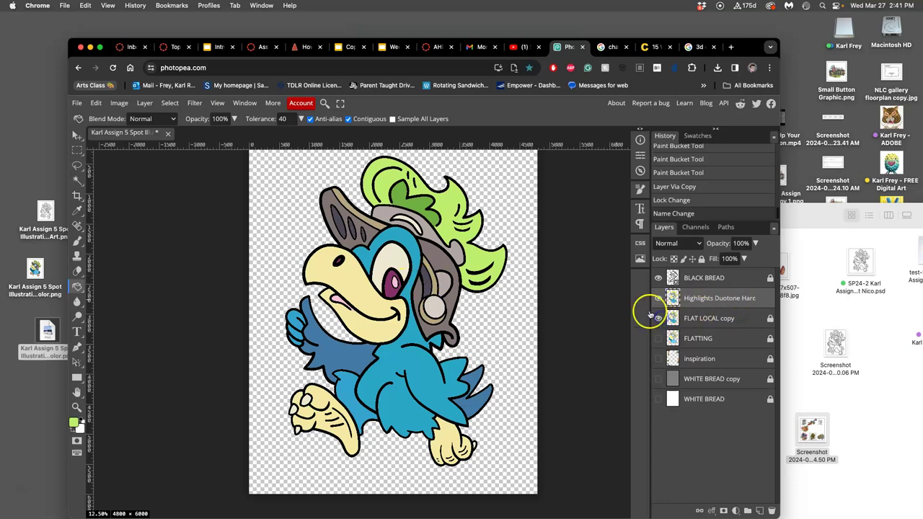
Step: Lighten the highlights layer with a Levels adjustment, setting the RGB midtone value to 2.3
click(119, 103)
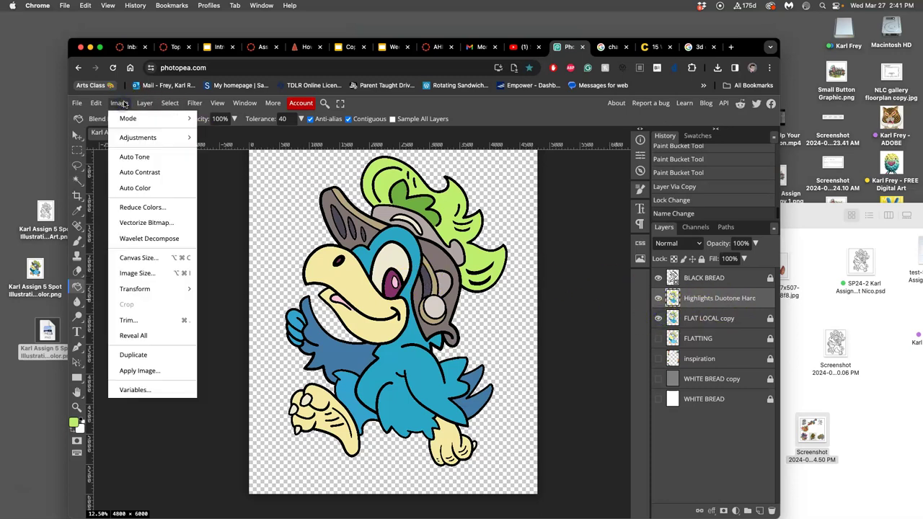
mouse_move(148, 137)
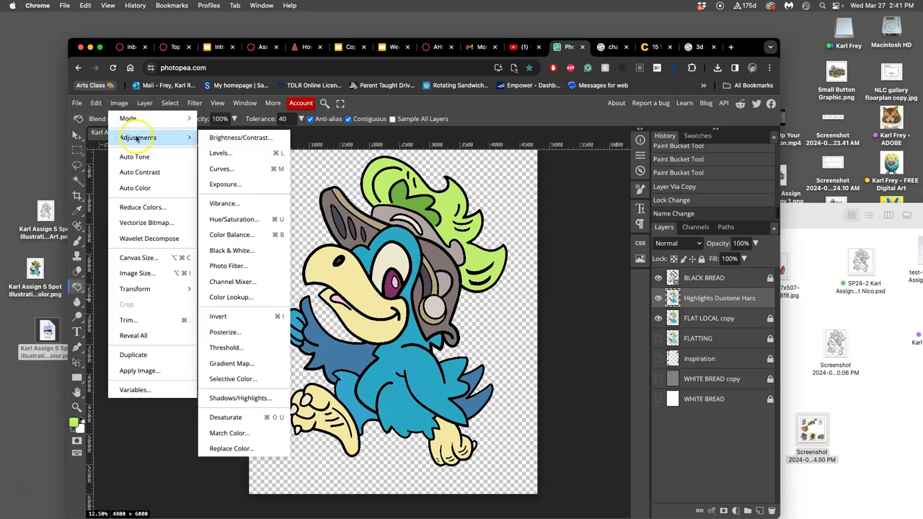
click(232, 156)
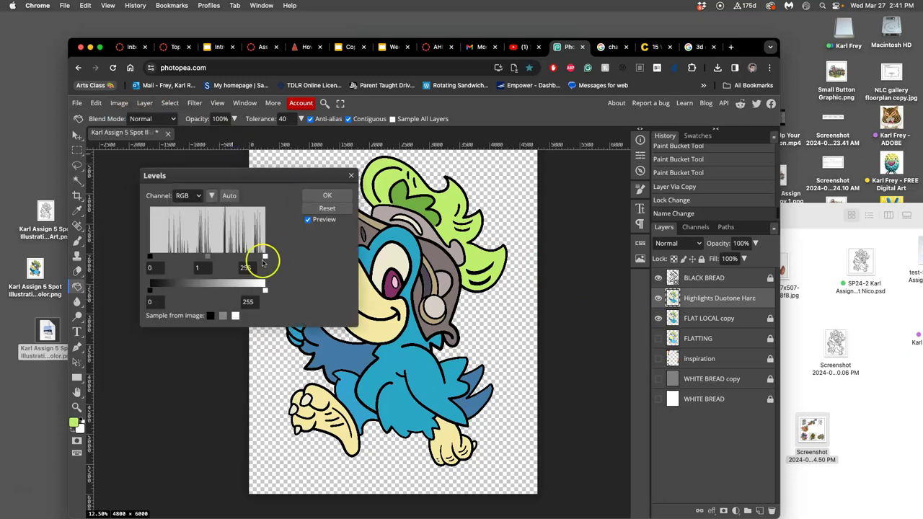
drag(208, 257, 188, 257)
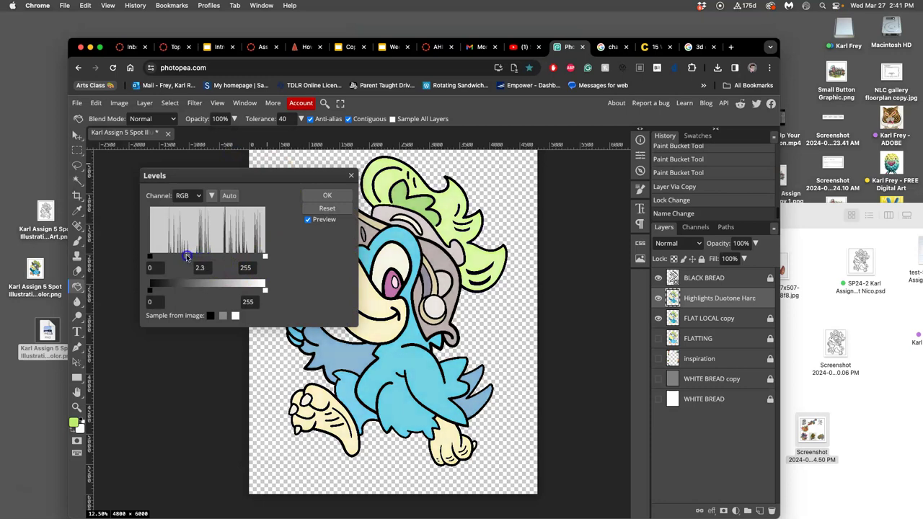
click(325, 196)
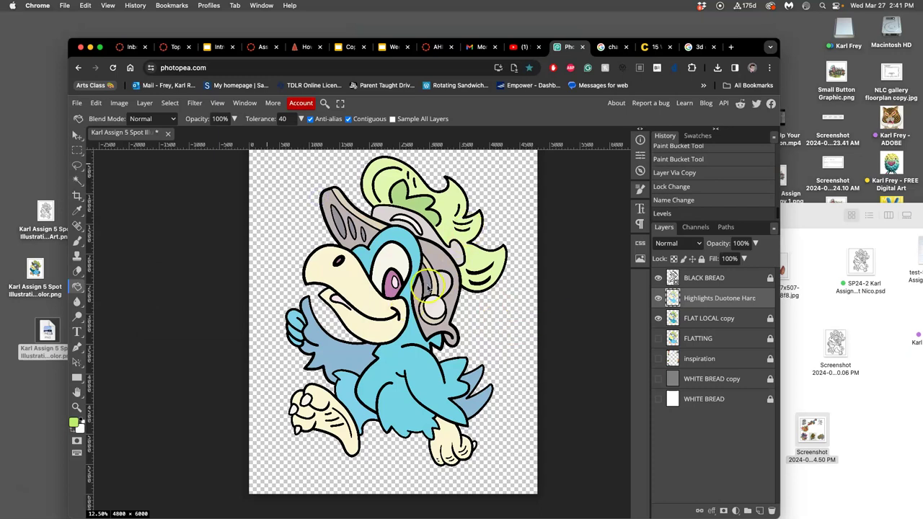
Step: Show the WHITE BREAD copy and WHITE BREAD background layers, and compare the artwork with the highlights layer hidden and shown
click(657, 378)
click(658, 400)
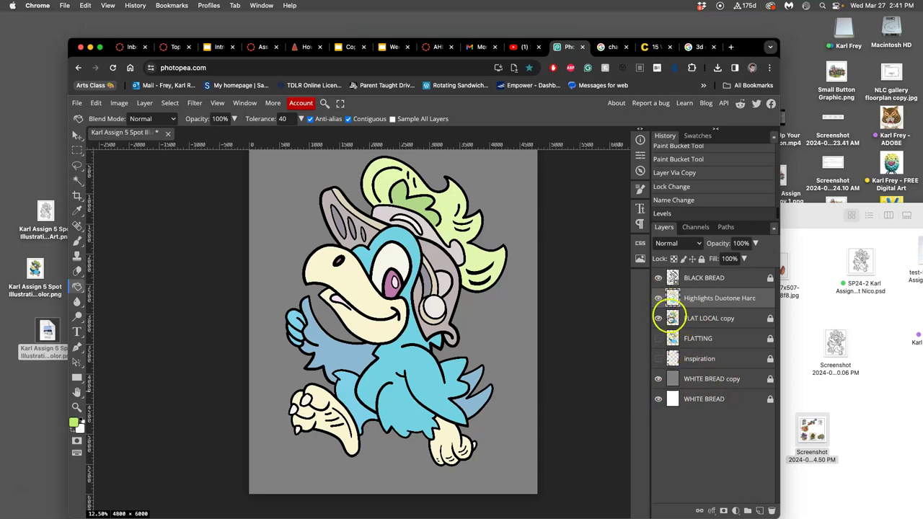
click(658, 299)
click(658, 300)
click(657, 299)
click(658, 299)
click(658, 299)
click(658, 299)
click(658, 299)
click(658, 299)
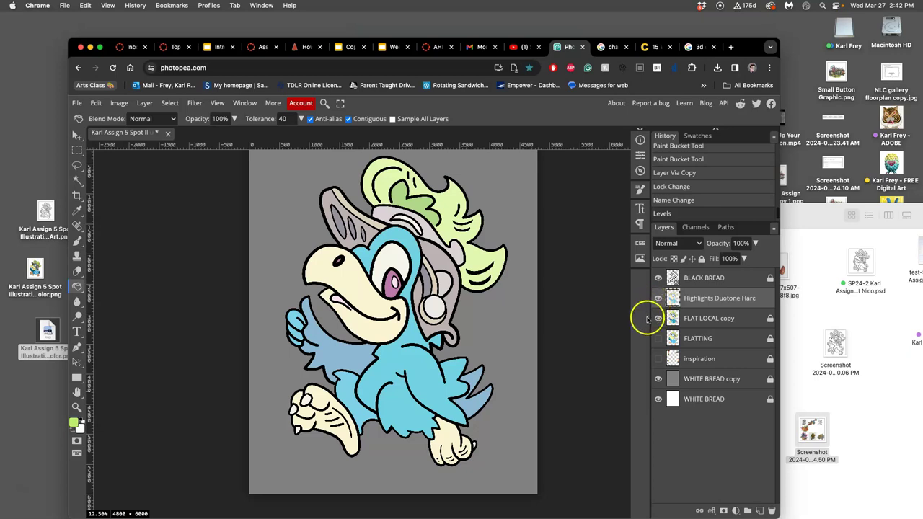
Step: Set up the Lasso tool with a 1 px feather and clear any selection
scroll(450, 317, up, 1)
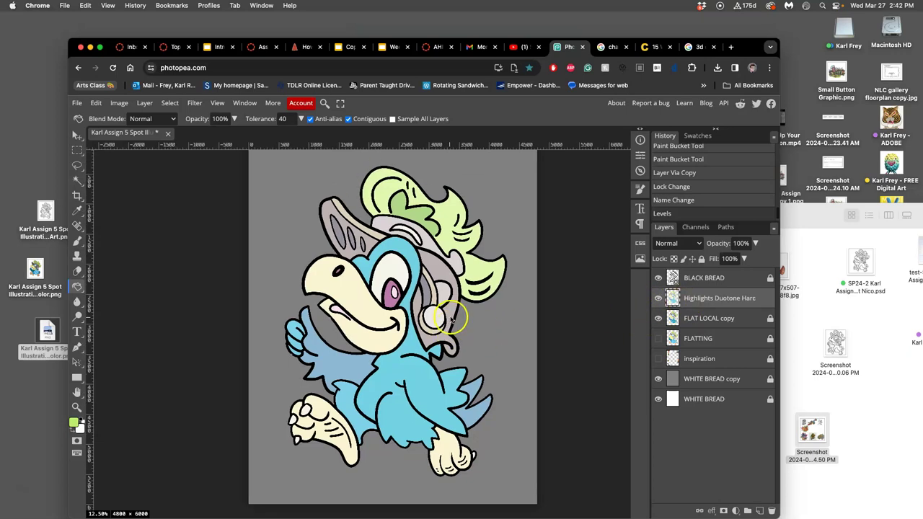
click(77, 165)
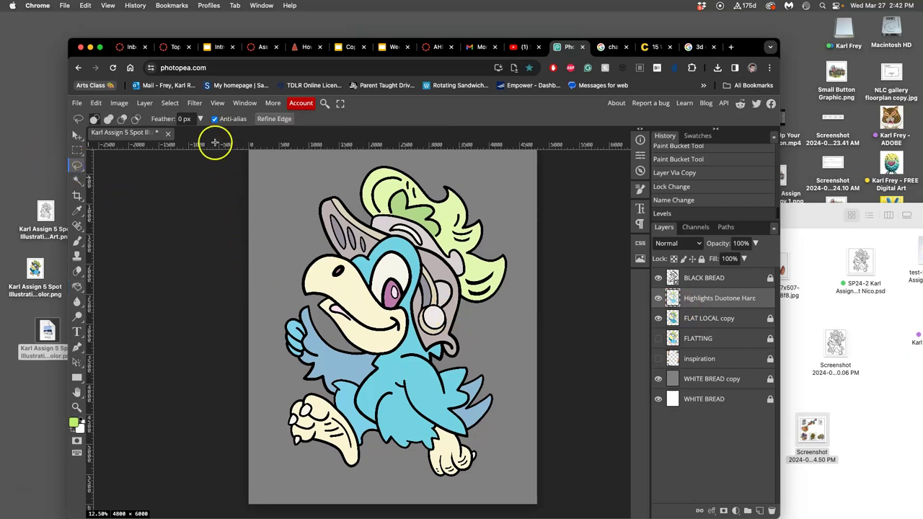
click(187, 121)
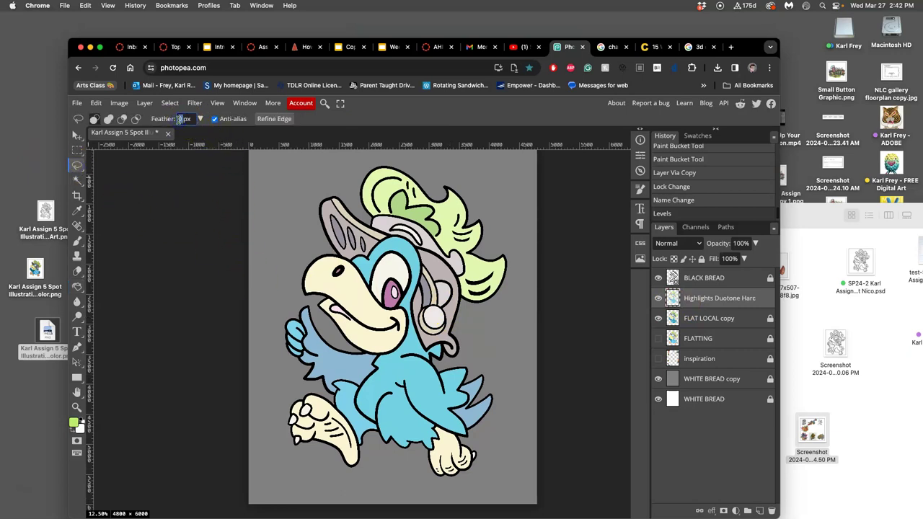
text(1)
click(303, 371)
click(288, 375)
click(334, 309)
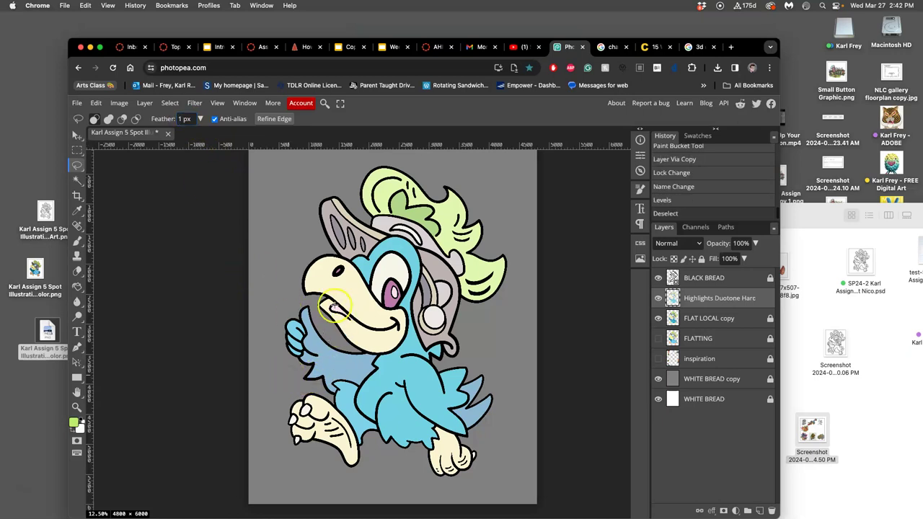
mouse_move(328, 307)
mouse_down()
mouse_move(326, 298)
mouse_move(382, 294)
mouse_move(402, 377)
mouse_move(368, 414)
mouse_move(359, 456)
mouse_move(343, 467)
mouse_up()
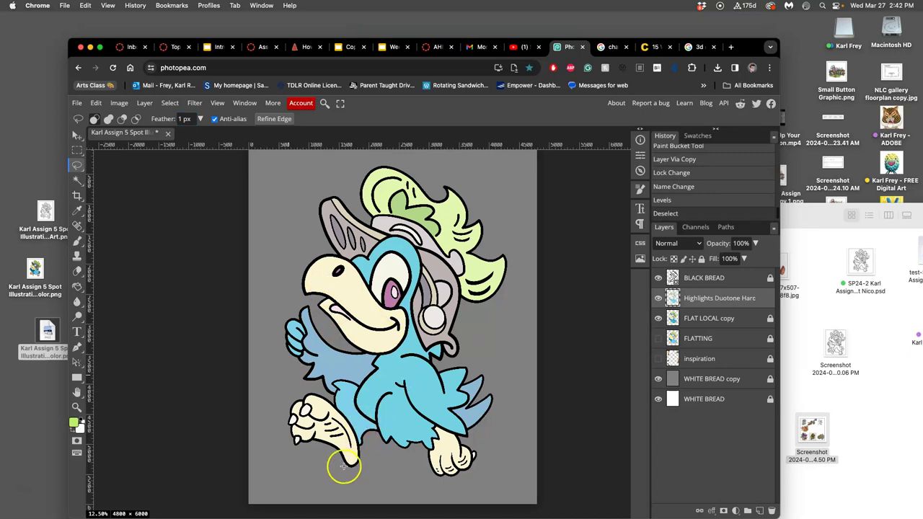
drag(333, 421, 331, 419)
click(324, 464)
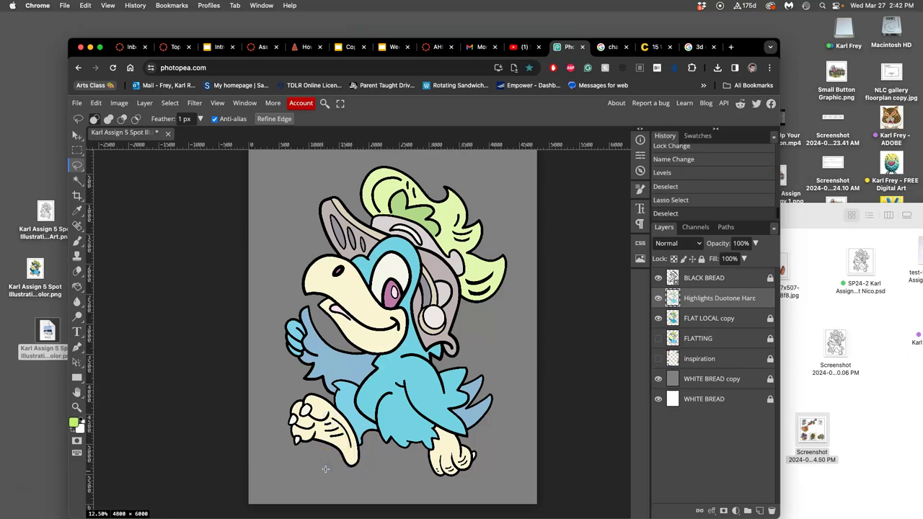
Step: Lasso the shadow area along the raised foot's sole and toes, clear it from the highlights layer, and deselect
scroll(325, 469, up, 3)
drag(360, 292, 341, 211)
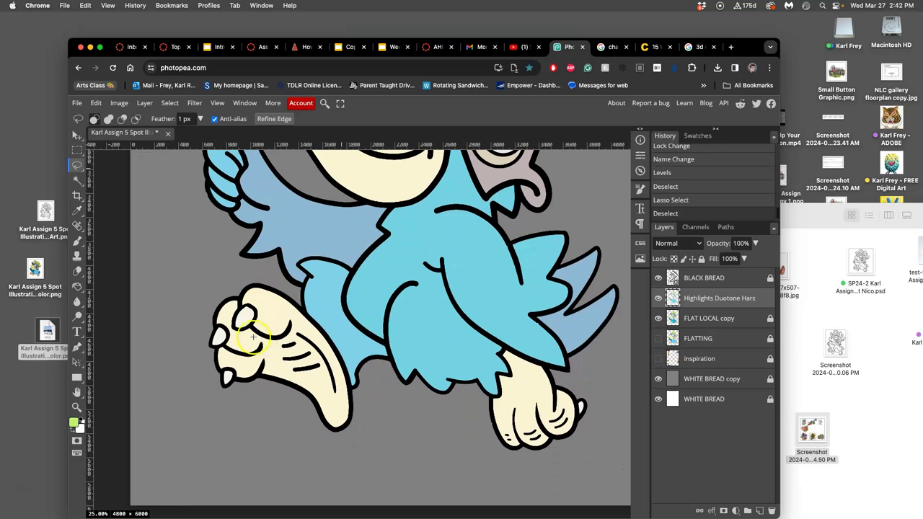
drag(240, 369, 233, 377)
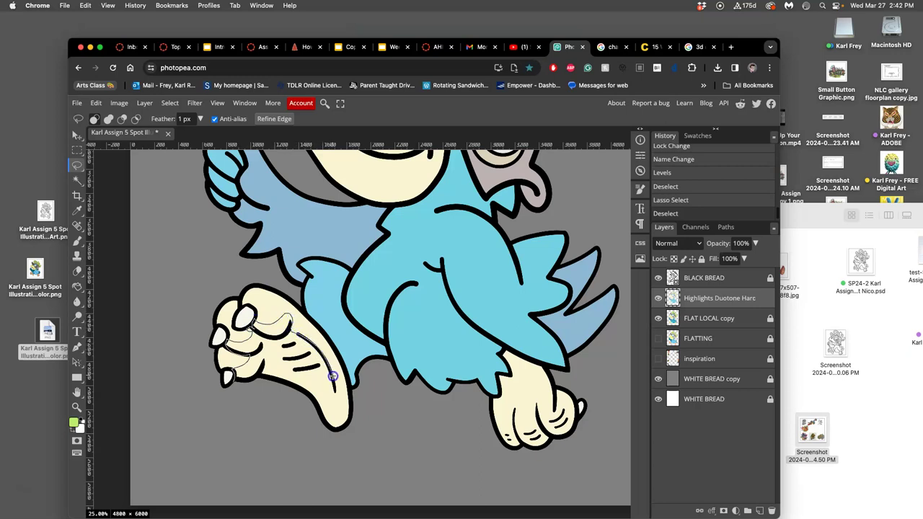
drag(274, 411, 237, 392)
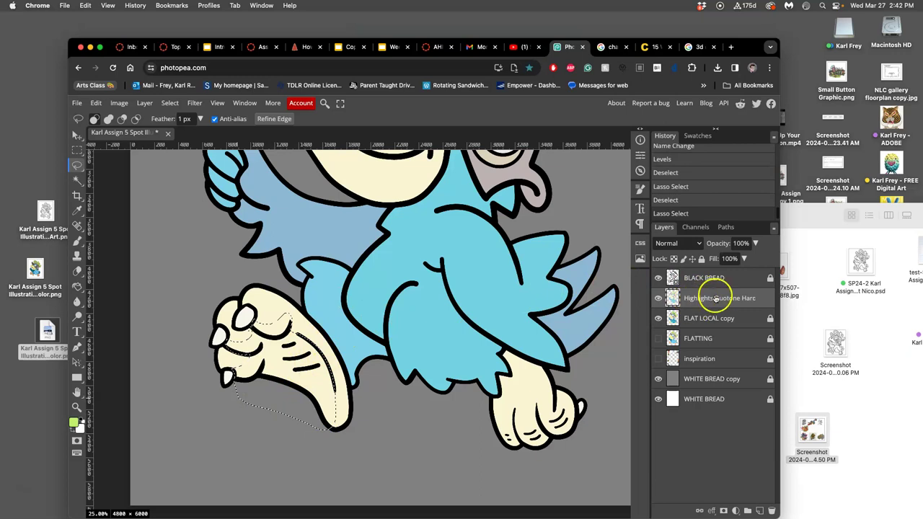
key(Delete)
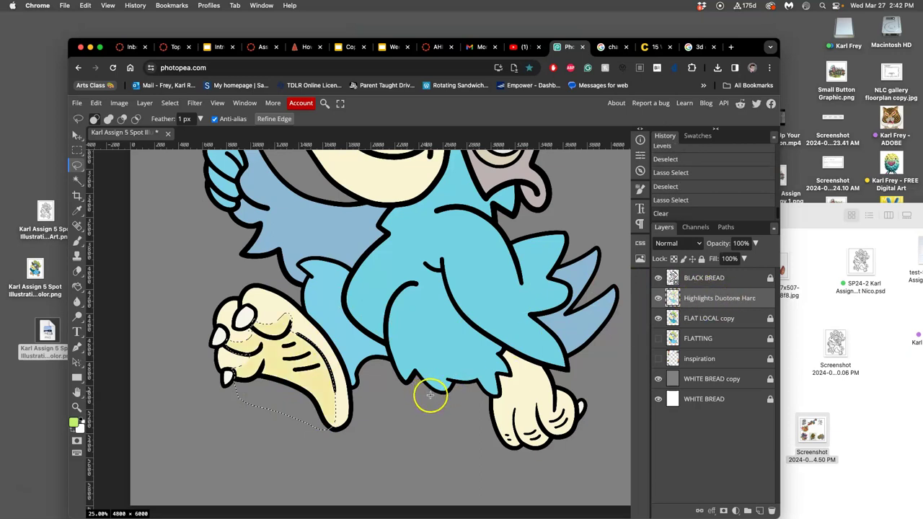
click(445, 392)
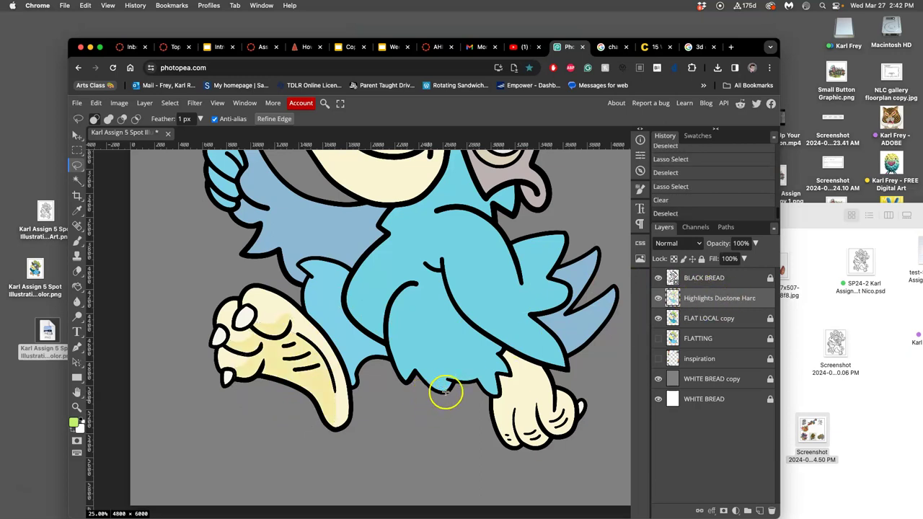
Step: Compare the foot's cut-out shading with the FLAT LOCAL copy layer hidden and shown
key(super+minus)
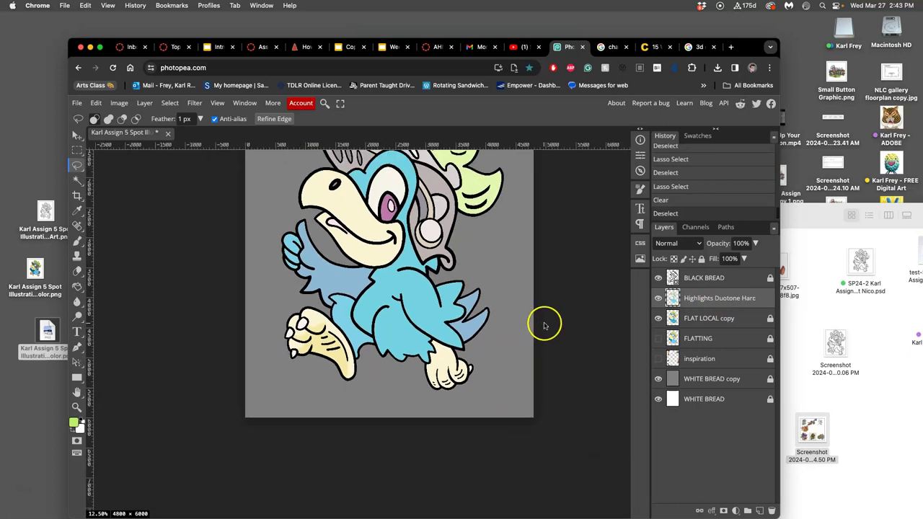
scroll(479, 317, up, 2)
click(658, 319)
click(658, 319)
click(658, 319)
click(659, 319)
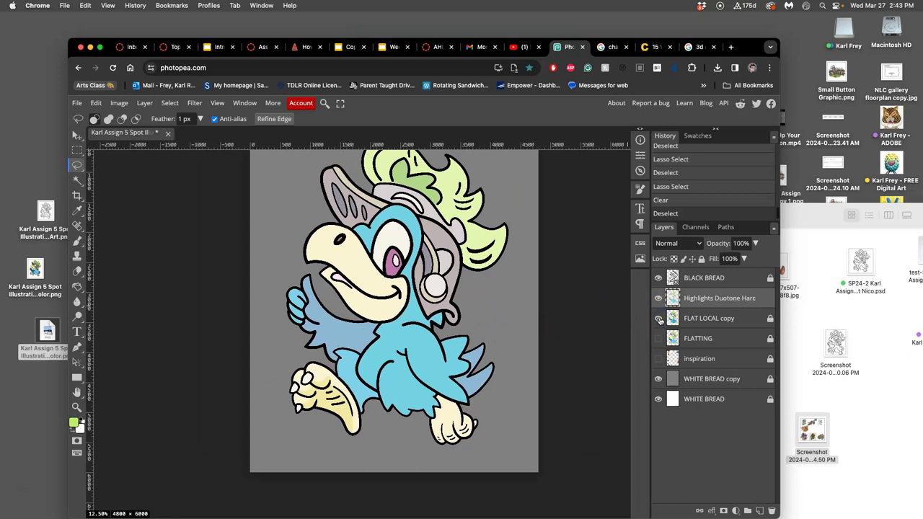
click(658, 319)
click(658, 319)
Step: Lasso a curved cast shadow beneath the near wing, trim the selection to the wing's outline, and clear it from the highlights layer
scroll(499, 393, up, 2)
scroll(484, 391, down, 5)
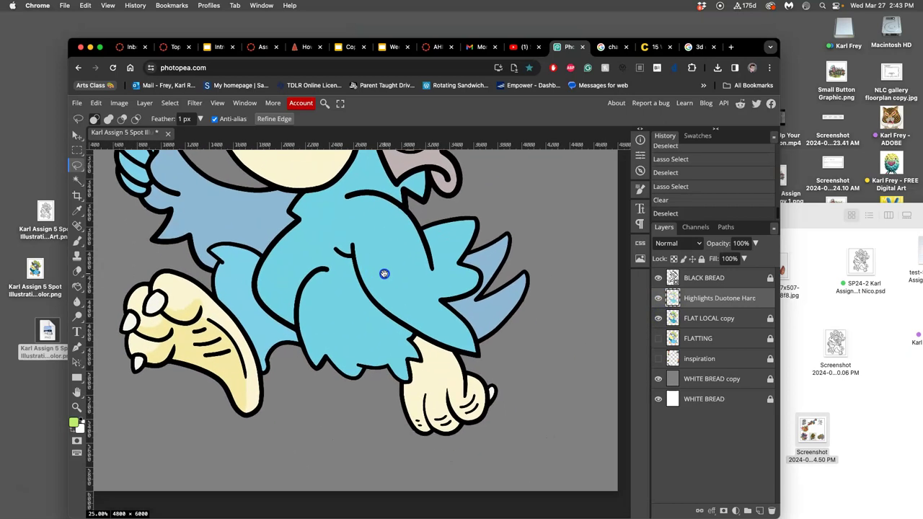
click(320, 233)
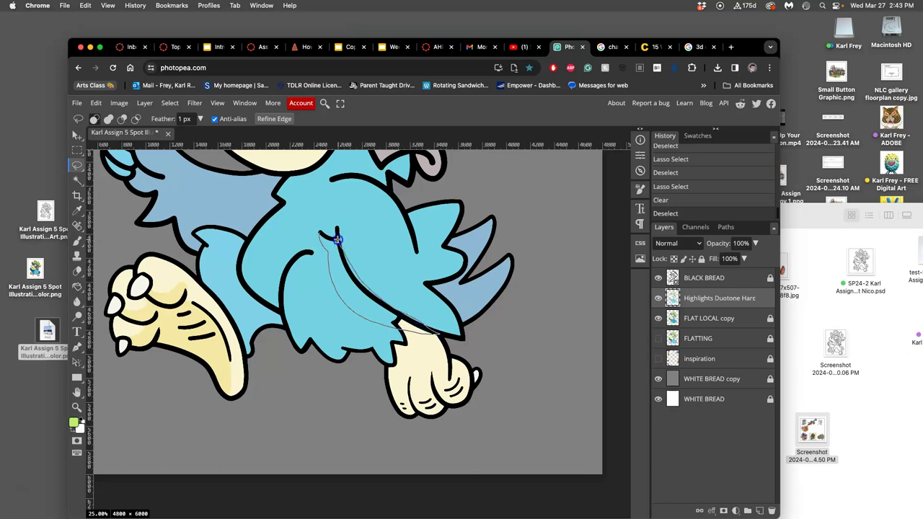
drag(325, 236, 328, 238)
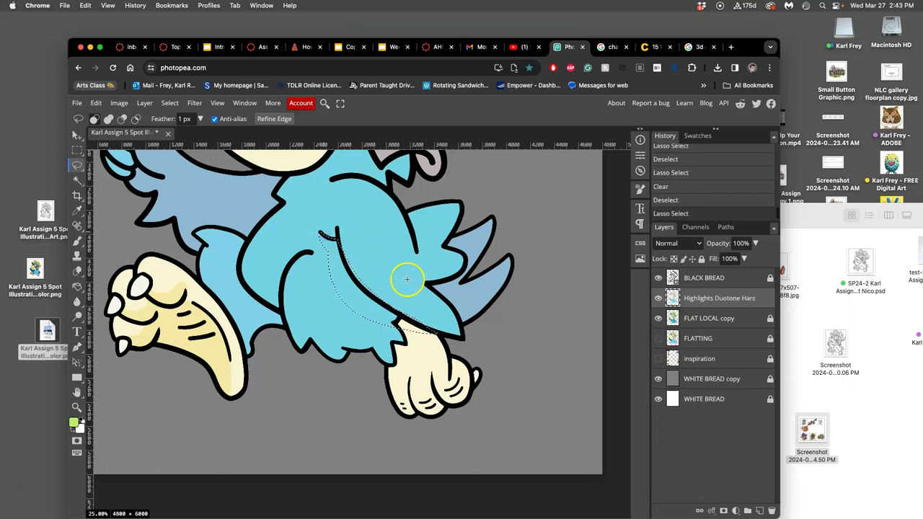
scroll(406, 274, up, 5)
drag(457, 221, 346, 290)
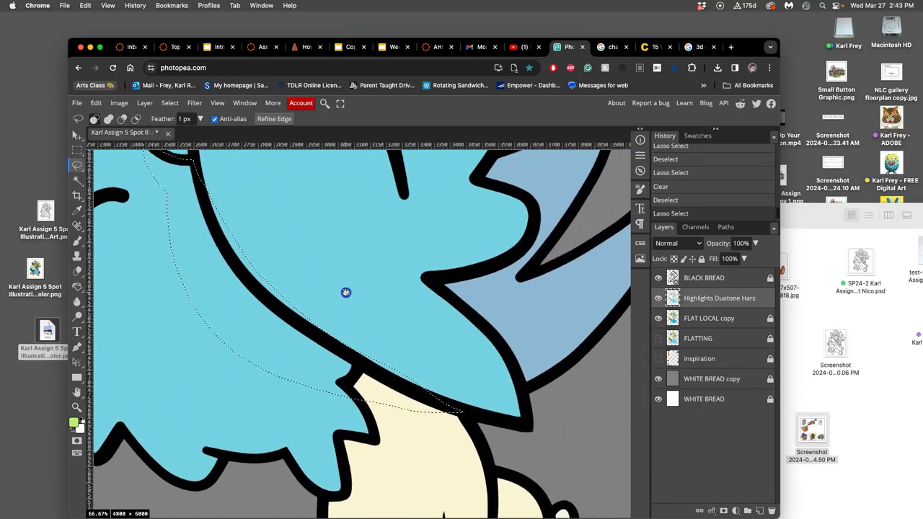
drag(202, 176, 202, 176)
mouse_move(266, 289)
mouse_down()
mouse_move(261, 227)
mouse_move(209, 172)
mouse_up()
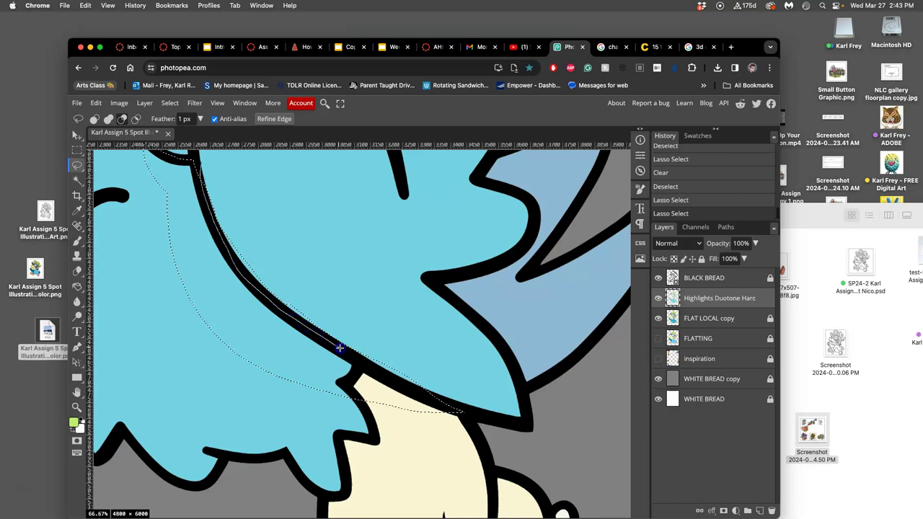
mouse_move(407, 351)
mouse_down()
mouse_move(316, 291)
mouse_move(218, 178)
mouse_up()
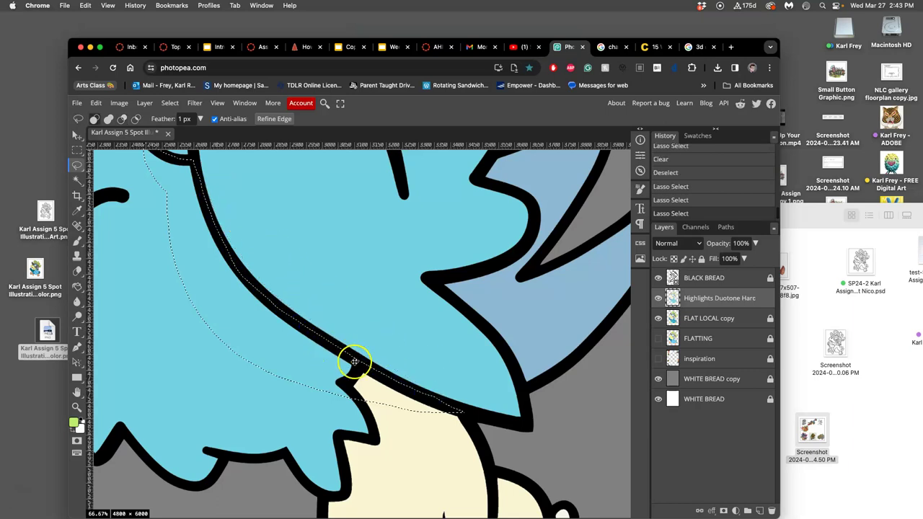
key(Delete)
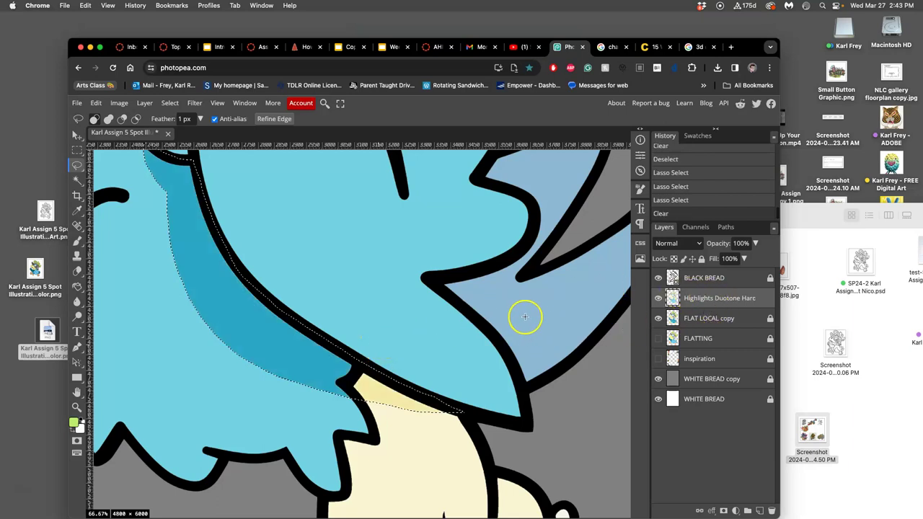
Step: Deselect the wing shadow and hide the BLACK BREAD line-art layer to check the shadow's edges
scroll(523, 315, down, 3)
click(469, 324)
click(658, 278)
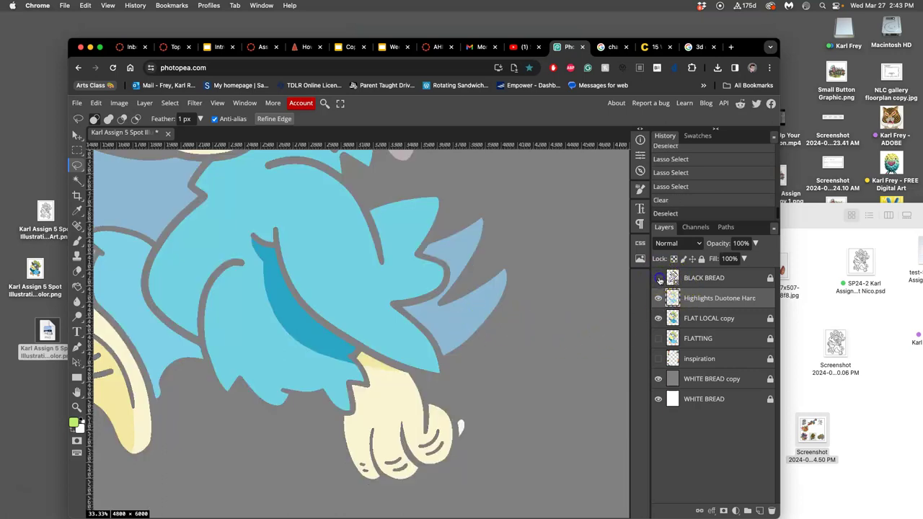
Step: Show the BLACK BREAD line-art layer again and check the wing's cast shadow against the whole character
click(658, 278)
scroll(488, 341, down, 3)
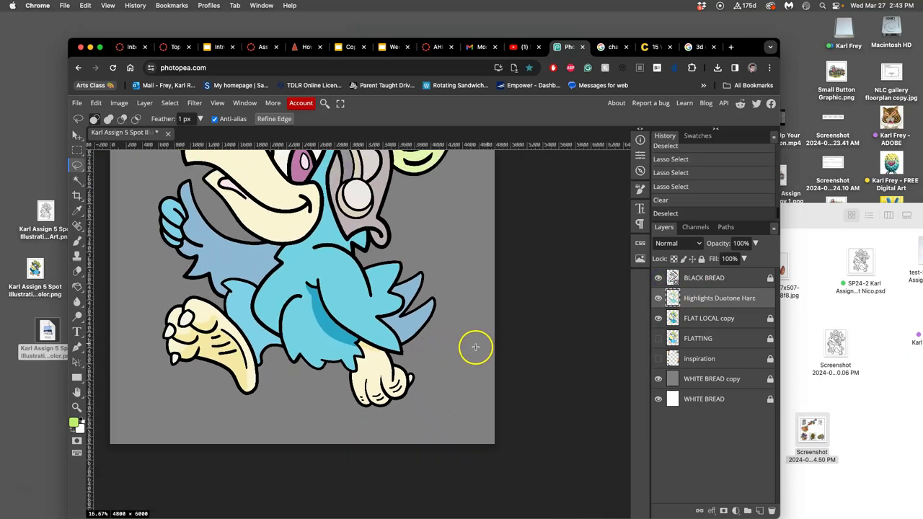
drag(411, 259, 435, 345)
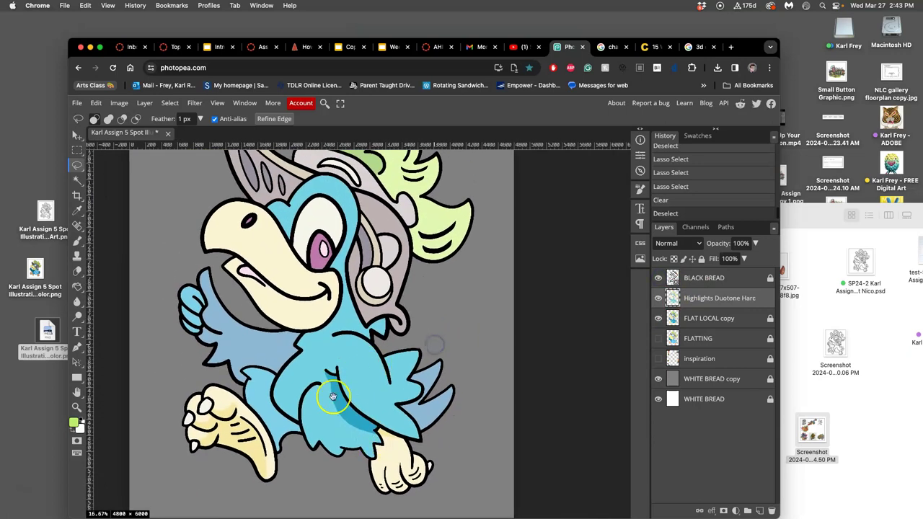
scroll(400, 412, up, 1)
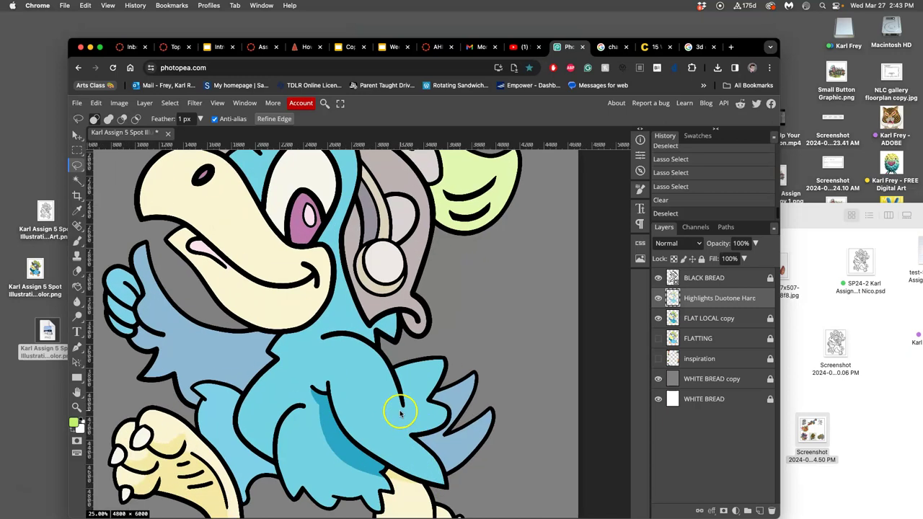
Step: Lasso a shadow strip along the standing foot's rear edge and rearmost toe, clear it from the highlights layer, and deselect
scroll(401, 412, up, 2)
mouse_move(449, 412)
mouse_down()
mouse_move(360, 208)
mouse_move(384, 224)
mouse_move(281, 260)
mouse_move(375, 301)
mouse_move(351, 287)
mouse_up()
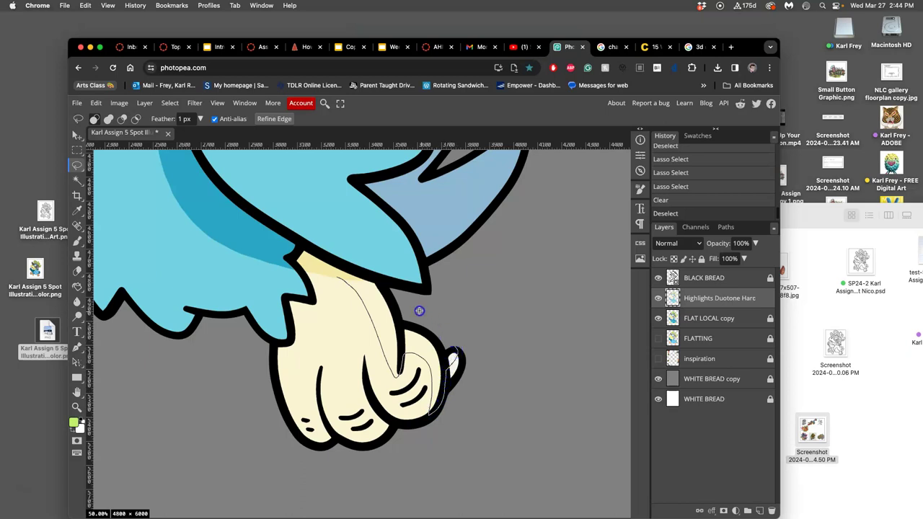
drag(343, 273, 345, 274)
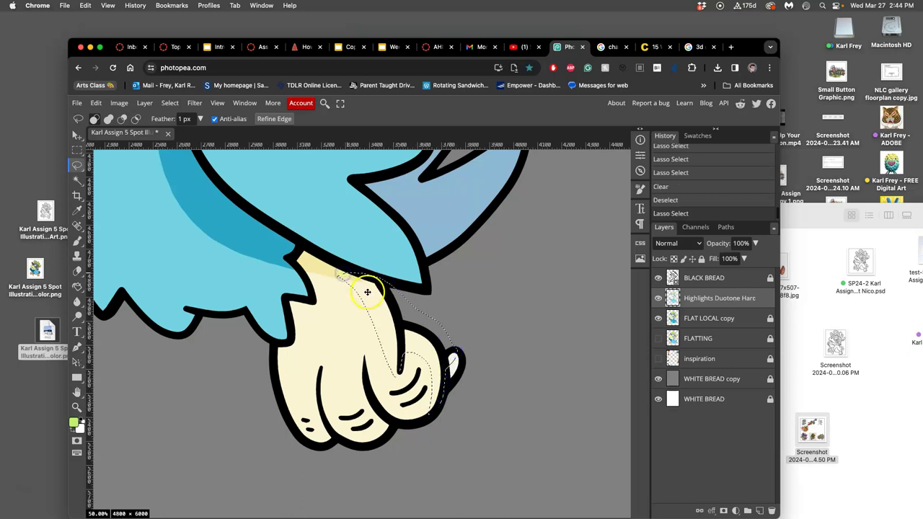
key(Delete)
key(ctrl+d)
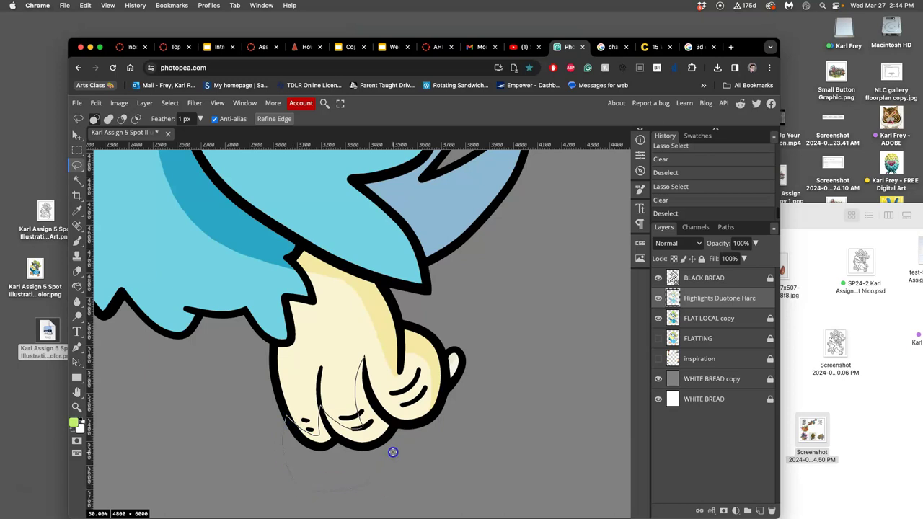
Step: Lasso the shadow area along the undersides of the standing foot's front two toes
drag(372, 400, 366, 387)
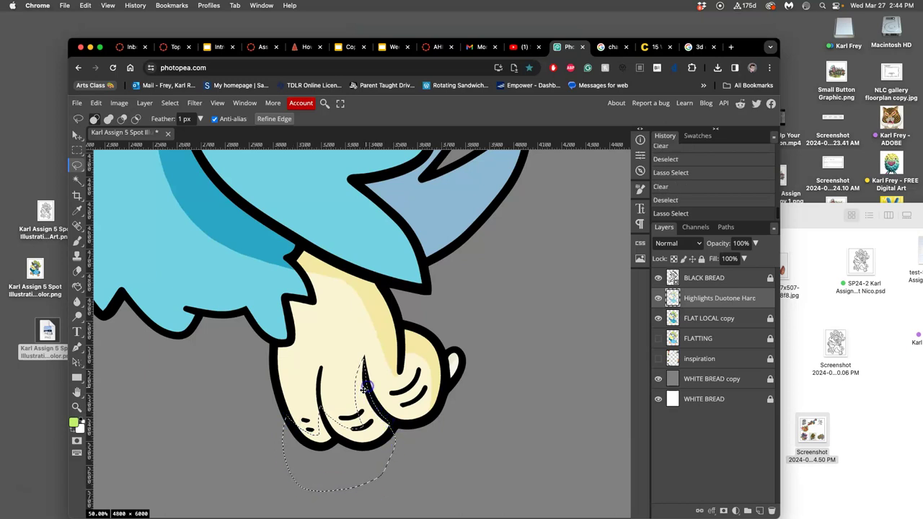